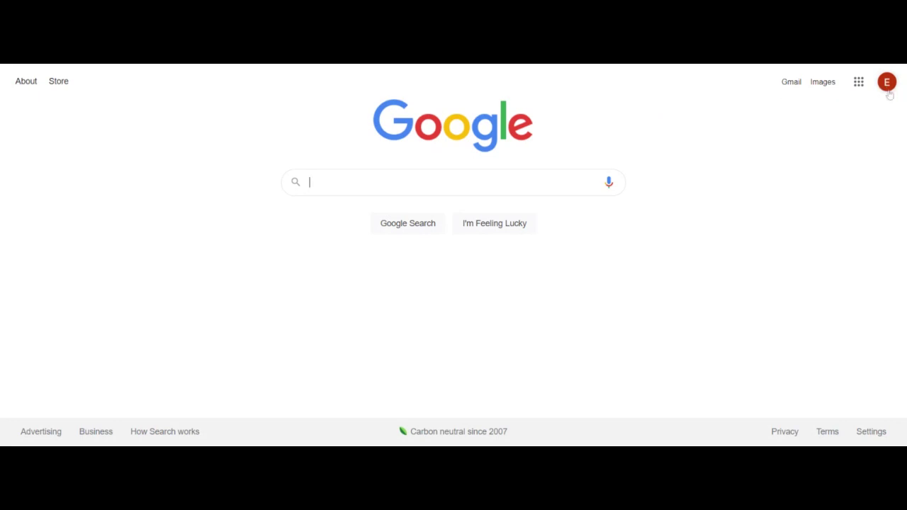
- Check which Google account is signed in and open Google Sites from the Google apps
{"action": "left_click", "coordinate": [887, 82]}
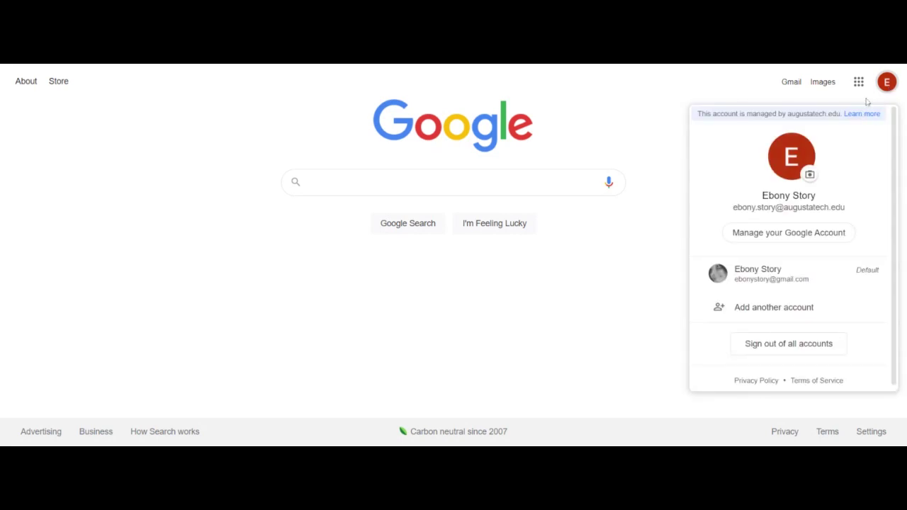
{"action": "left_click", "coordinate": [723, 90]}
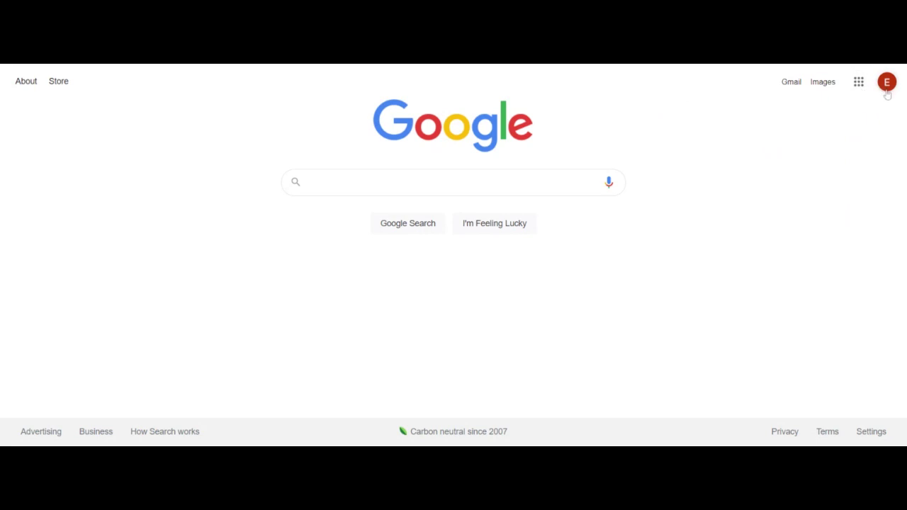
{"action": "left_click", "coordinate": [858, 84]}
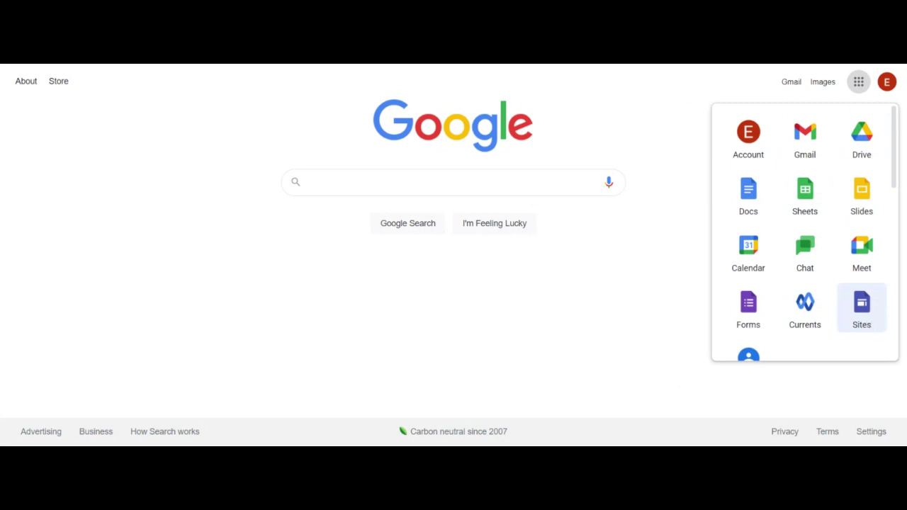
{"action": "scroll", "coordinate": [871, 314], "scroll_direction": "down", "scroll_amount": 5}
{"action": "scroll", "coordinate": [870, 314], "scroll_direction": "down", "scroll_amount": 2}
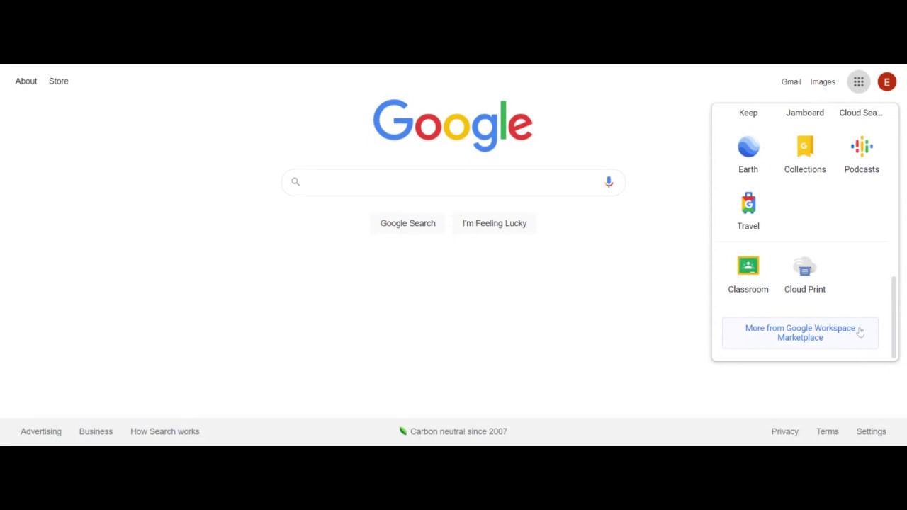
{"action": "scroll", "coordinate": [866, 283], "scroll_direction": "up", "scroll_amount": 3}
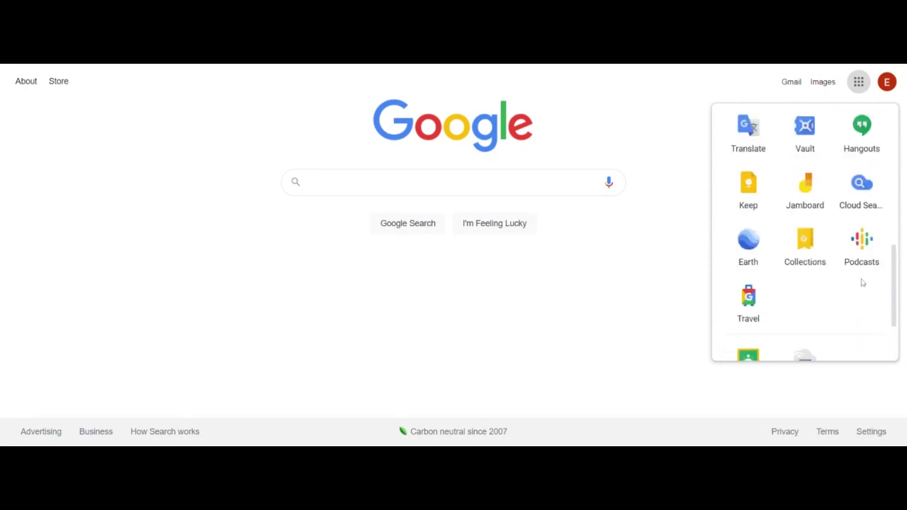
{"action": "scroll", "coordinate": [863, 283], "scroll_direction": "up", "scroll_amount": 5}
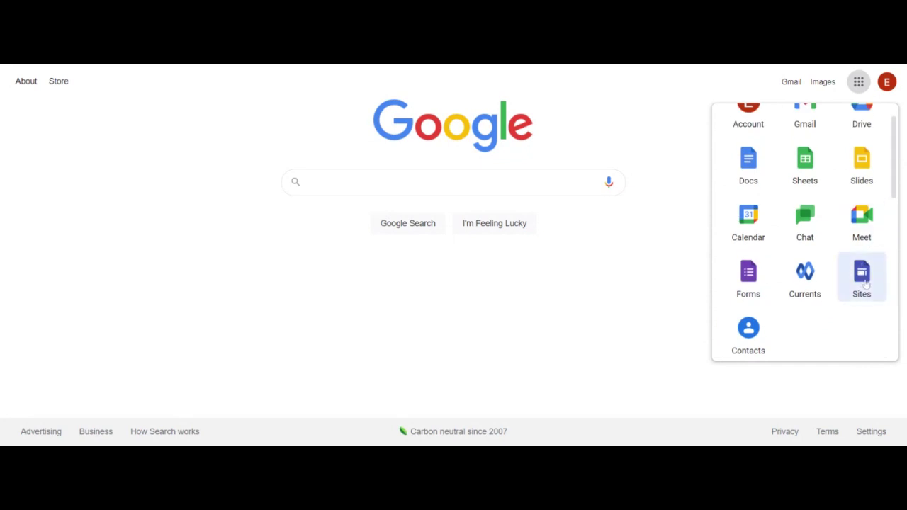
{"action": "left_click", "coordinate": [863, 280]}
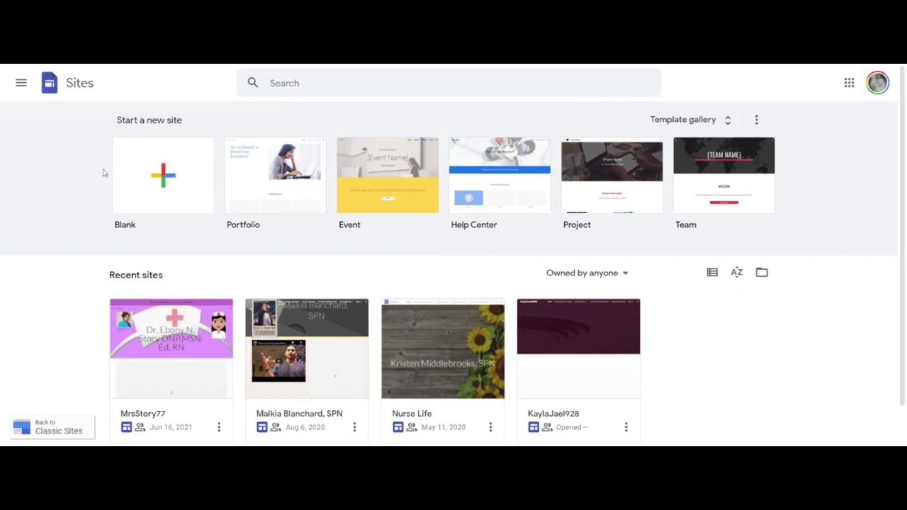
- Create a blank site and name it with the owner's title and surname followed by "Page"
{"action": "left_click", "coordinate": [168, 182]}
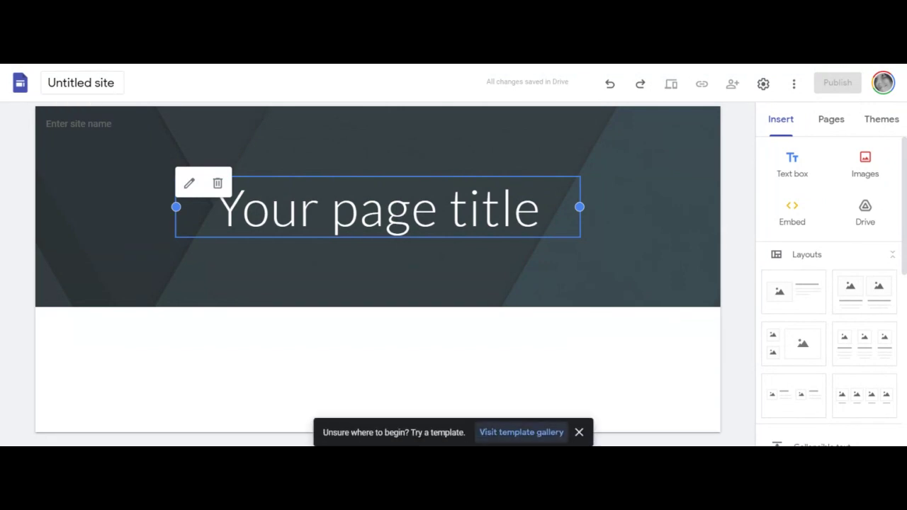
{"action": "left_click", "coordinate": [80, 83]}
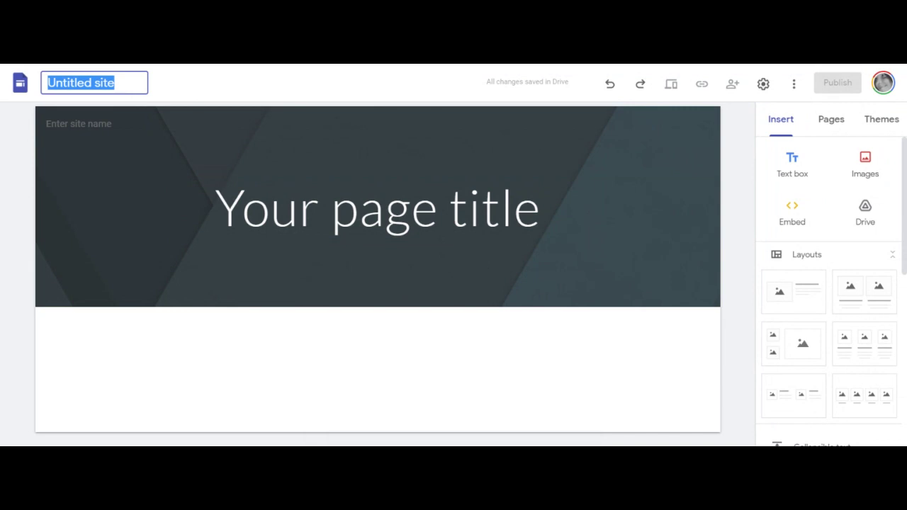
{"action": "mouse_move", "coordinate": [275, 180]}
{"action": "type", "text": "M"}
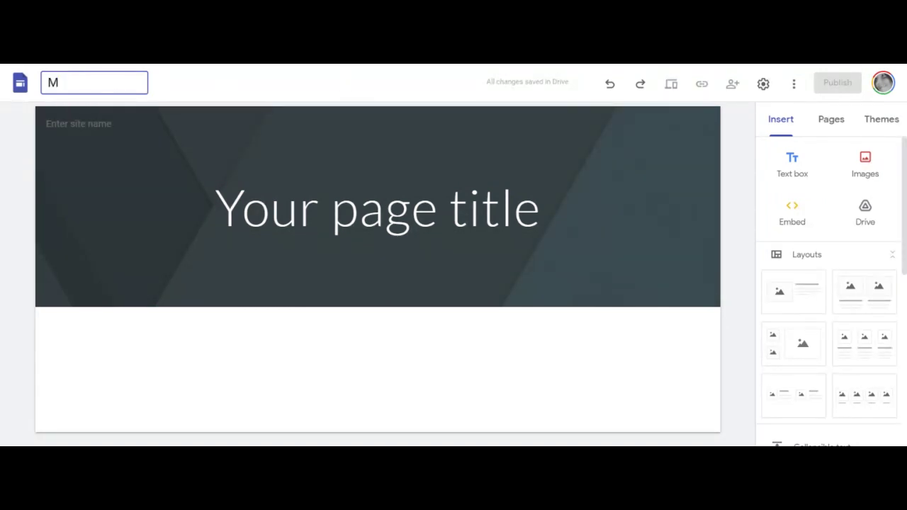
{"action": "key", "text": "BackSpace"}
{"action": "type", "text": "Dr. Story Page"}
- Replace the placeholder page title in the header with the owner's title and possessive surname followed by "Page"
{"action": "left_click", "coordinate": [239, 182]}
{"action": "double_click", "coordinate": [383, 209]}
{"action": "double_click", "coordinate": [495, 209]}
{"action": "key", "text": "Right"}
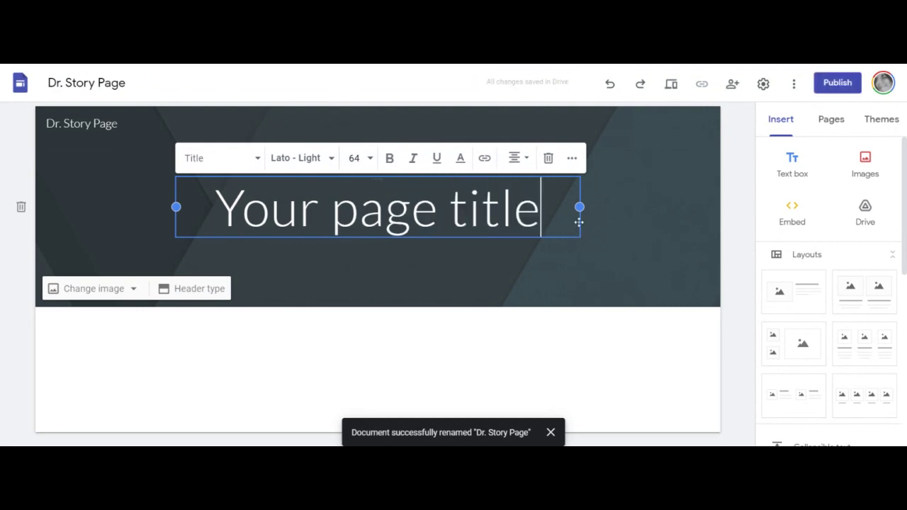
{"action": "key", "text": "BackSpace"}
{"action": "key", "text": "BackSpace"}
{"action": "key", "text": "BackSpace"}
{"action": "key", "text": "BackSpace"}
{"action": "key", "text": "BackSpace"}
{"action": "key", "text": "BackSpace"}
{"action": "key", "text": "BackSpace"}
{"action": "key", "text": "BackSpace"}
{"action": "key", "text": "BackSpace"}
{"action": "key", "text": "BackSpace"}
{"action": "key", "text": "BackSpace"}
{"action": "key", "text": "BackSpace"}
{"action": "key", "text": "BackSpace"}
{"action": "key", "text": "BackSpace"}
{"action": "key", "text": "BackSpace"}
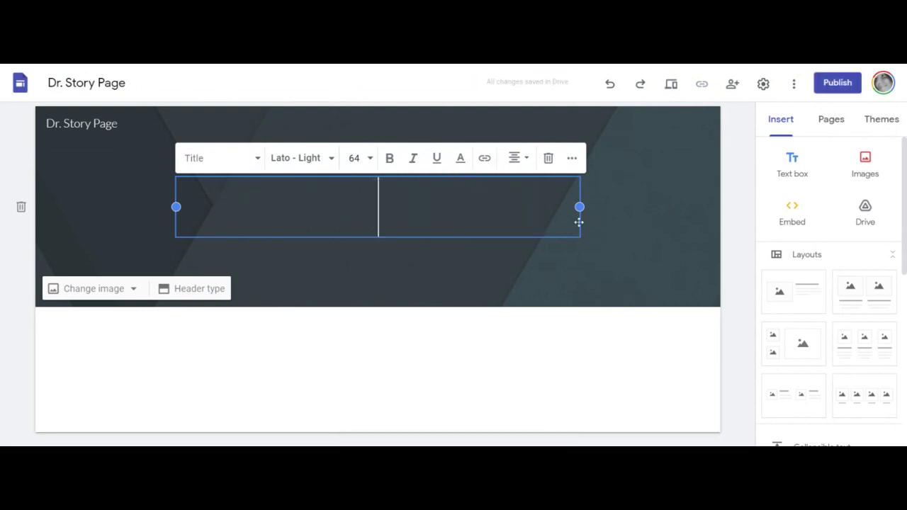
{"action": "type", "text": "Dr. Story"}
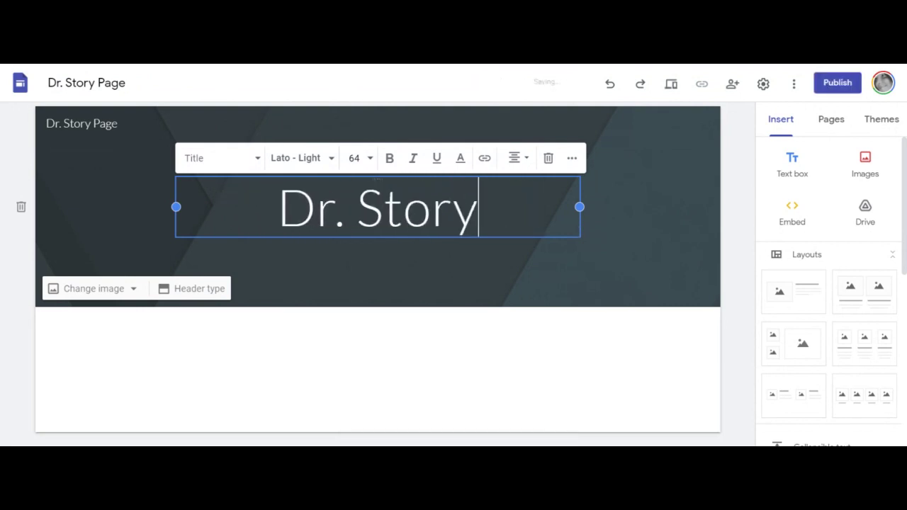
{"action": "type", "text": "'s Page"}
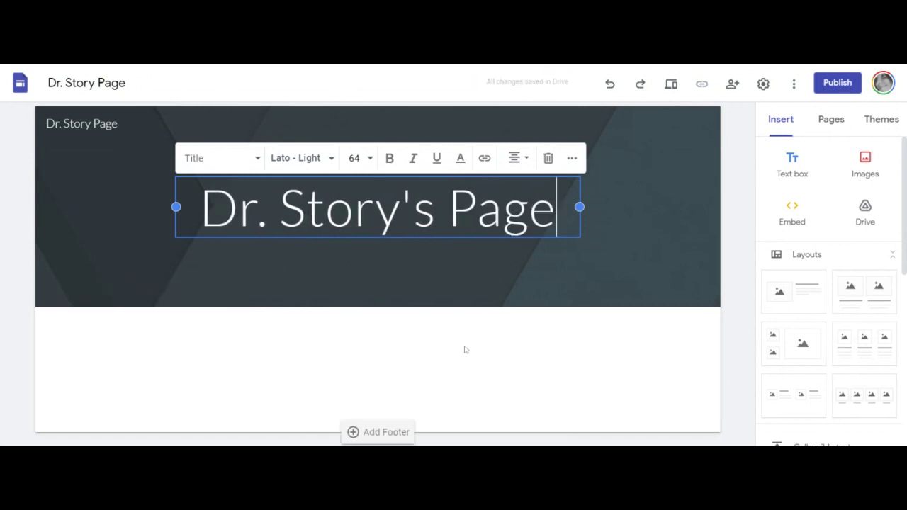
{"action": "left_click", "coordinate": [465, 352]}
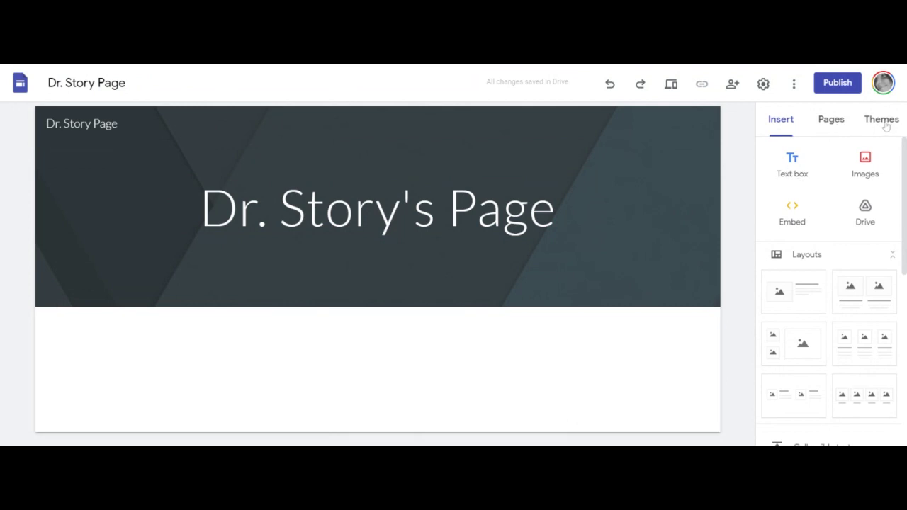
- Look over the new site's page list, insertable elements and additional site options
{"action": "left_click", "coordinate": [833, 122]}
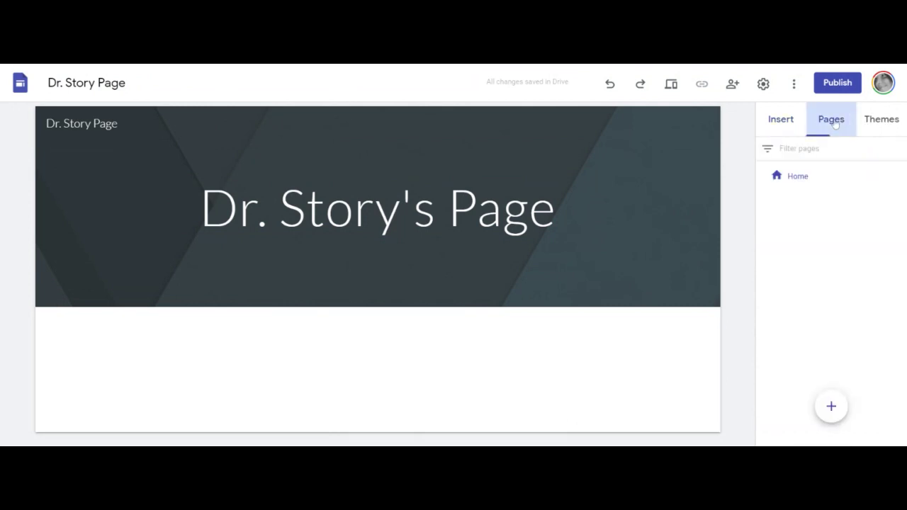
{"action": "left_click", "coordinate": [788, 126]}
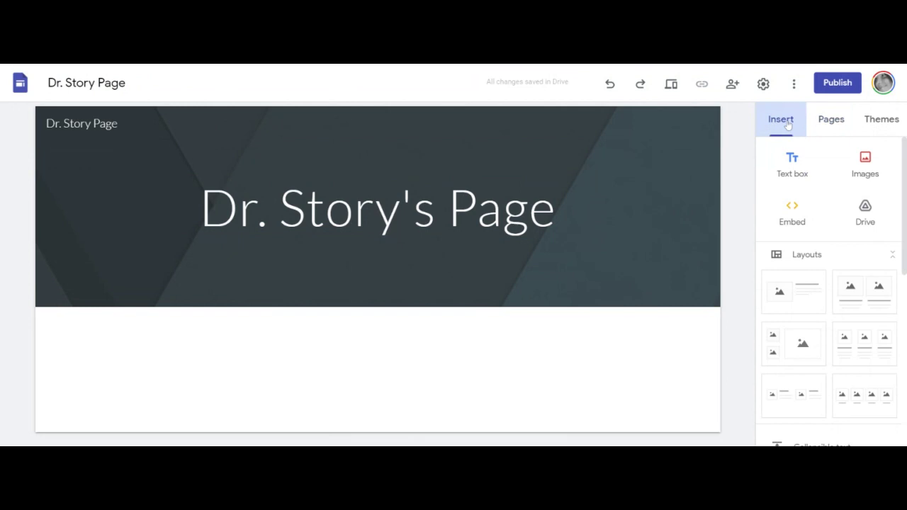
{"action": "left_click", "coordinate": [831, 128]}
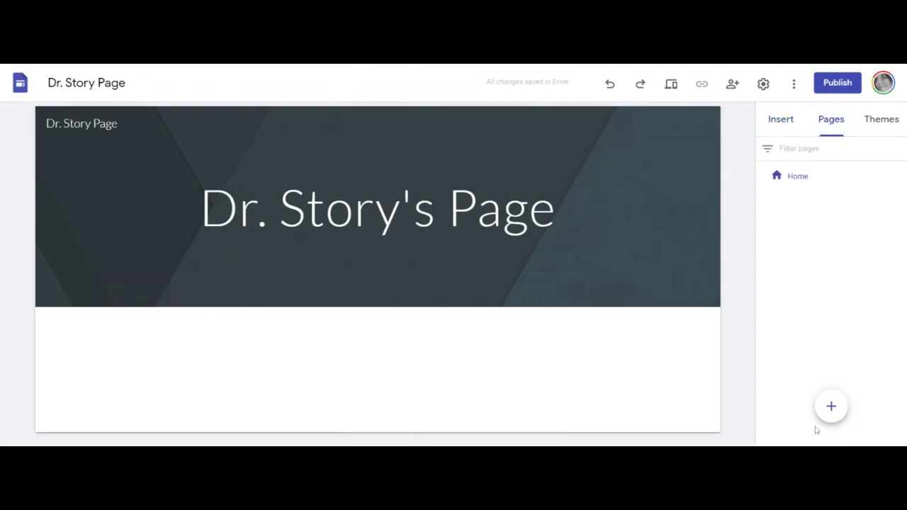
{"action": "mouse_move", "coordinate": [833, 415]}
{"action": "left_click", "coordinate": [793, 85]}
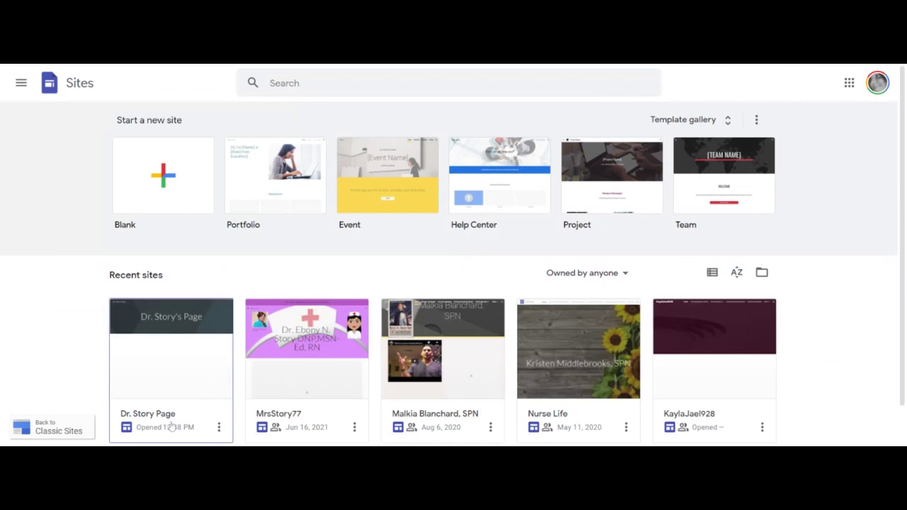
- Open the existing purple nursing portfolio site from the recent sites and review its home page header and calendar
{"action": "left_click", "coordinate": [301, 430]}
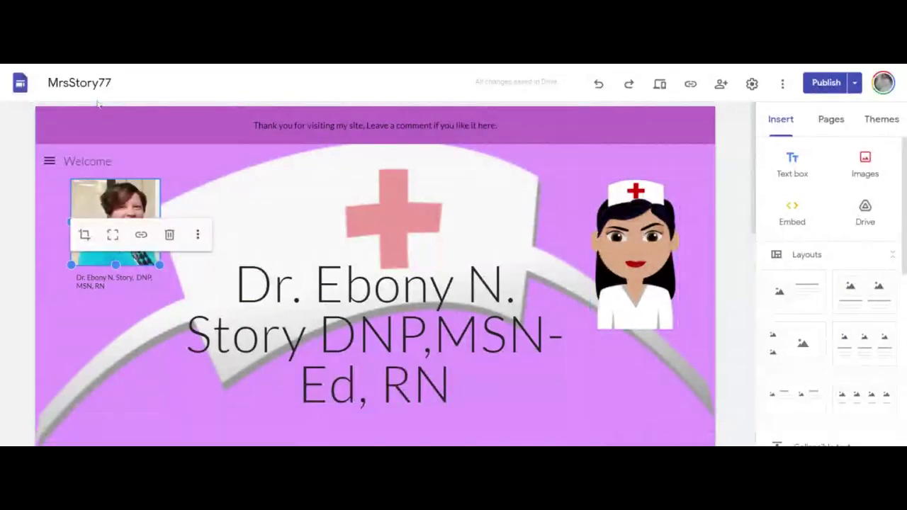
{"action": "scroll", "coordinate": [388, 331], "scroll_direction": "down", "scroll_amount": 1}
{"action": "scroll", "coordinate": [388, 331], "scroll_direction": "down", "scroll_amount": 1}
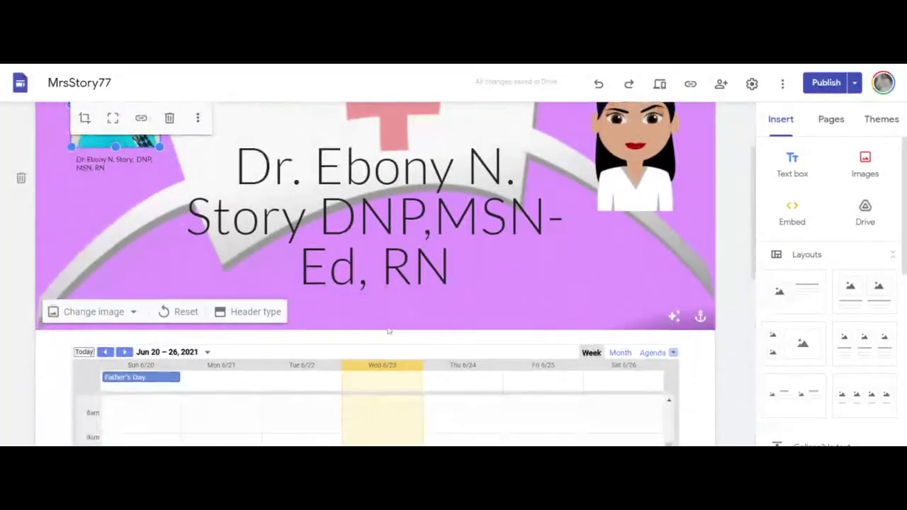
{"action": "scroll", "coordinate": [388, 331], "scroll_direction": "up", "scroll_amount": 2}
- Examine the portfolio's Mission Statement page, including its statement text and integrity image
{"action": "left_click", "coordinate": [833, 122]}
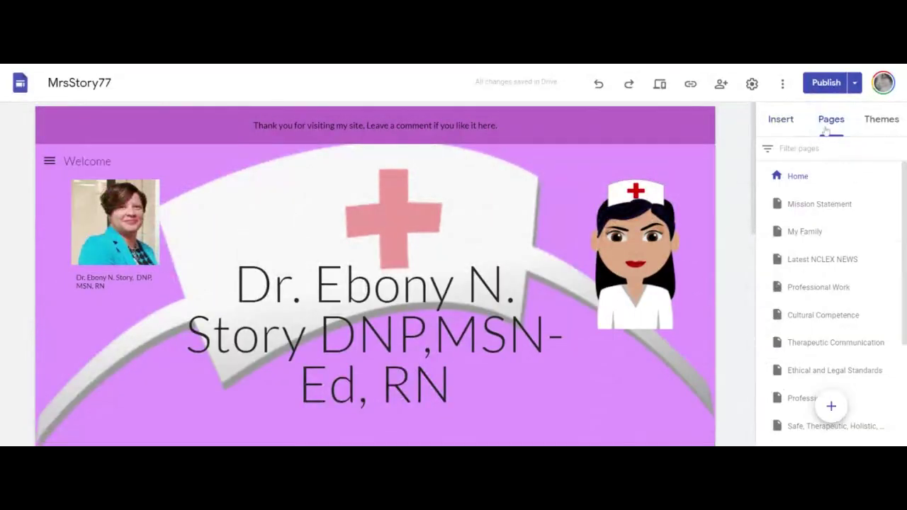
{"action": "left_click", "coordinate": [818, 207]}
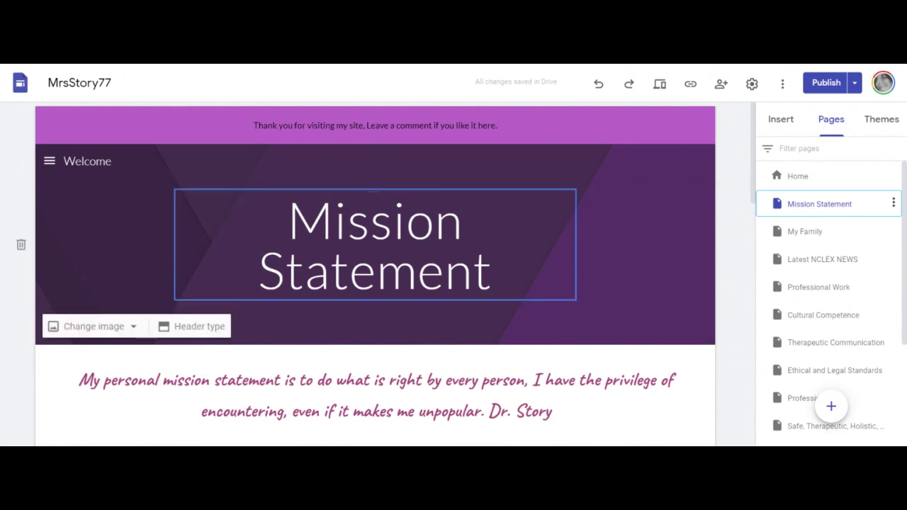
{"action": "scroll", "coordinate": [489, 314], "scroll_direction": "down", "scroll_amount": 3}
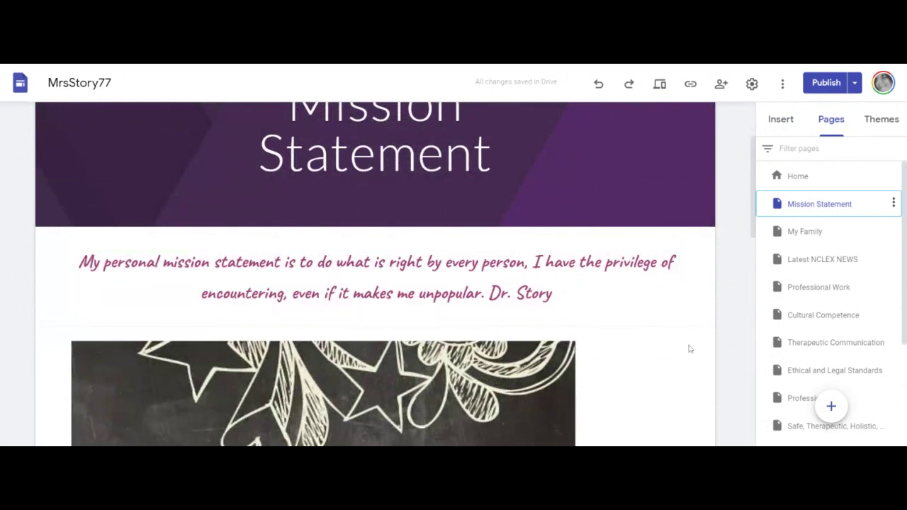
{"action": "scroll", "coordinate": [698, 378], "scroll_direction": "down", "scroll_amount": 7}
{"action": "scroll", "coordinate": [700, 380], "scroll_direction": "down", "scroll_amount": 2}
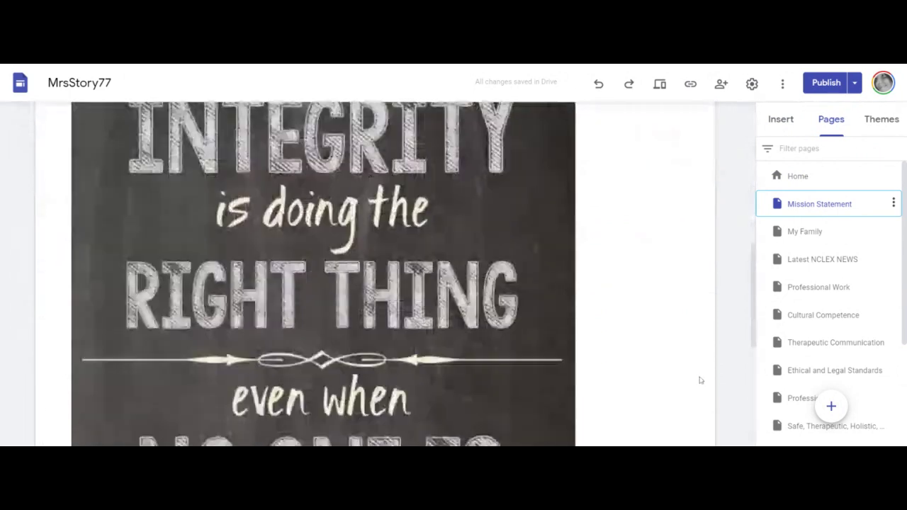
{"action": "scroll", "coordinate": [700, 380], "scroll_direction": "down", "scroll_amount": 6}
{"action": "scroll", "coordinate": [700, 376], "scroll_direction": "up", "scroll_amount": 10}
{"action": "scroll", "coordinate": [700, 374], "scroll_direction": "up", "scroll_amount": 3}
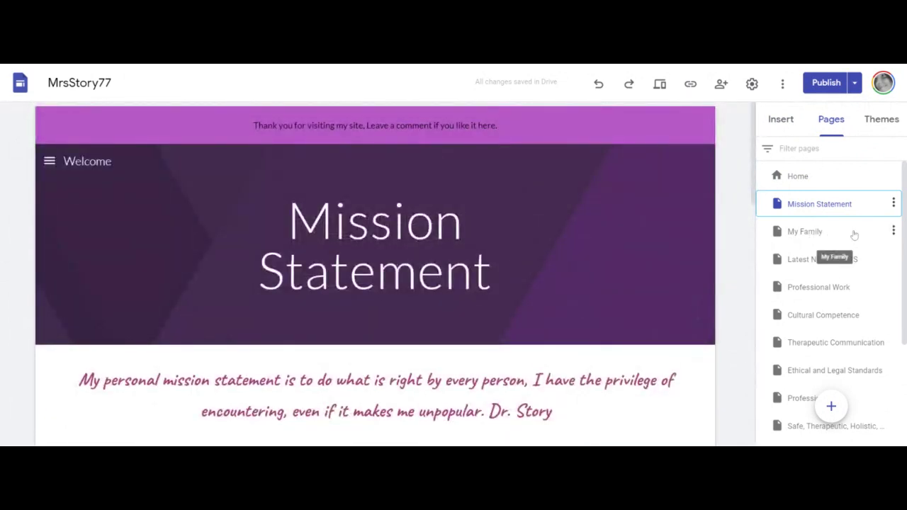
- View the My Family page and look through its photo layout
{"action": "left_click", "coordinate": [824, 236]}
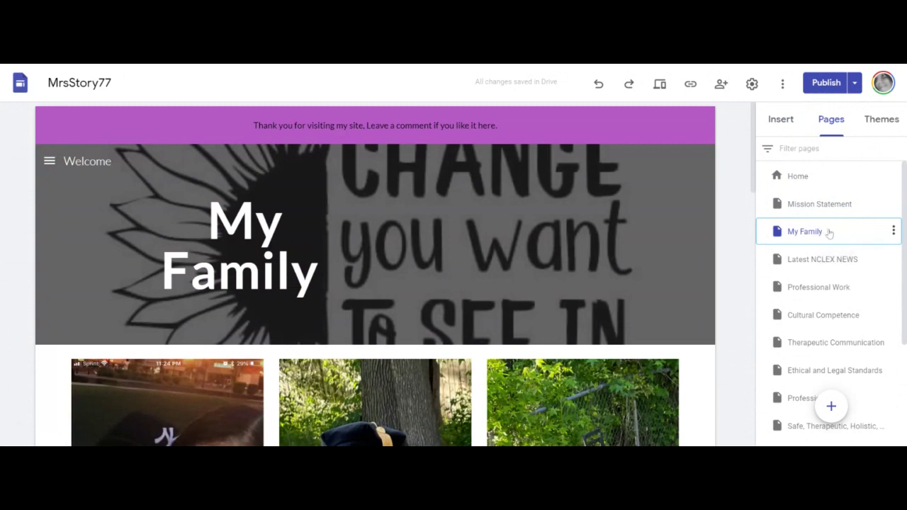
{"action": "scroll", "coordinate": [725, 294], "scroll_direction": "down", "scroll_amount": 8}
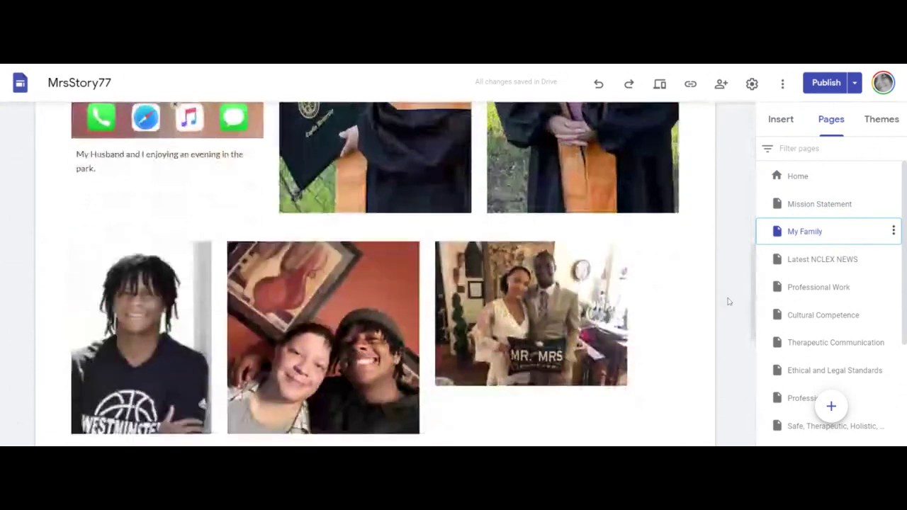
{"action": "scroll", "coordinate": [727, 301], "scroll_direction": "down", "scroll_amount": 2}
{"action": "scroll", "coordinate": [727, 301], "scroll_direction": "up", "scroll_amount": 10}
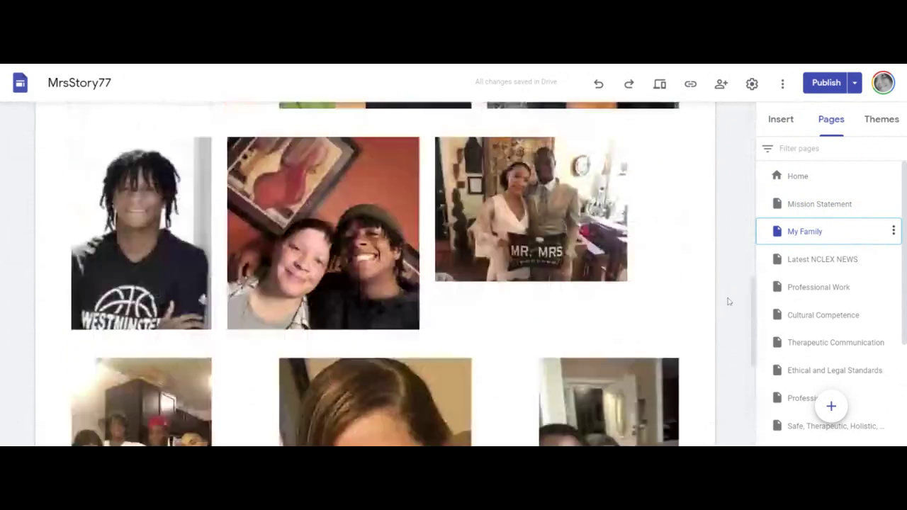
{"action": "scroll", "coordinate": [726, 301], "scroll_direction": "up", "scroll_amount": 1}
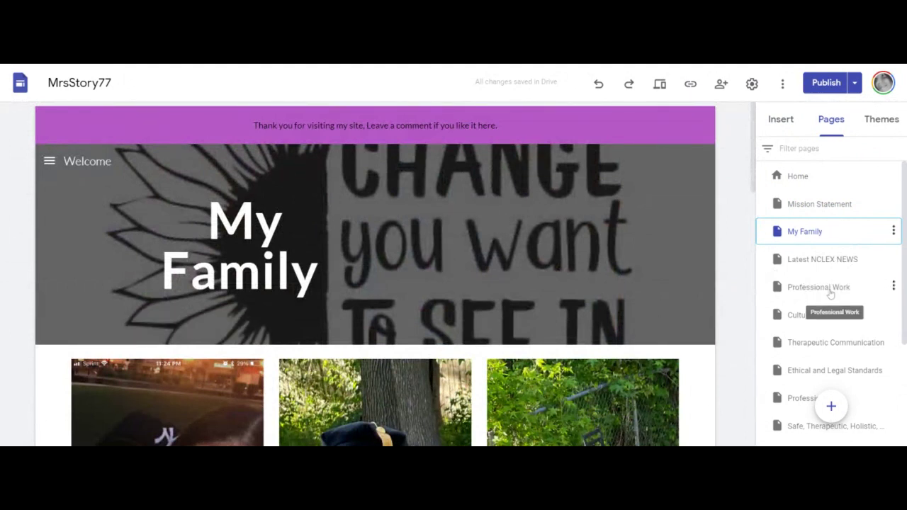
- View the portfolio's Ethical and Legal Standards, Therapeutic Communication and Cultural Competence pages as examples
{"action": "scroll", "coordinate": [838, 305], "scroll_direction": "down", "scroll_amount": 4}
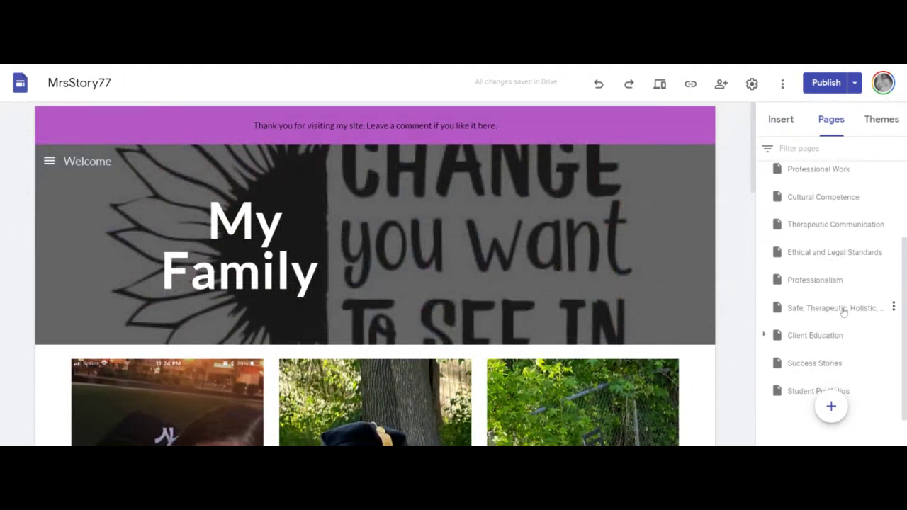
{"action": "left_click", "coordinate": [866, 255]}
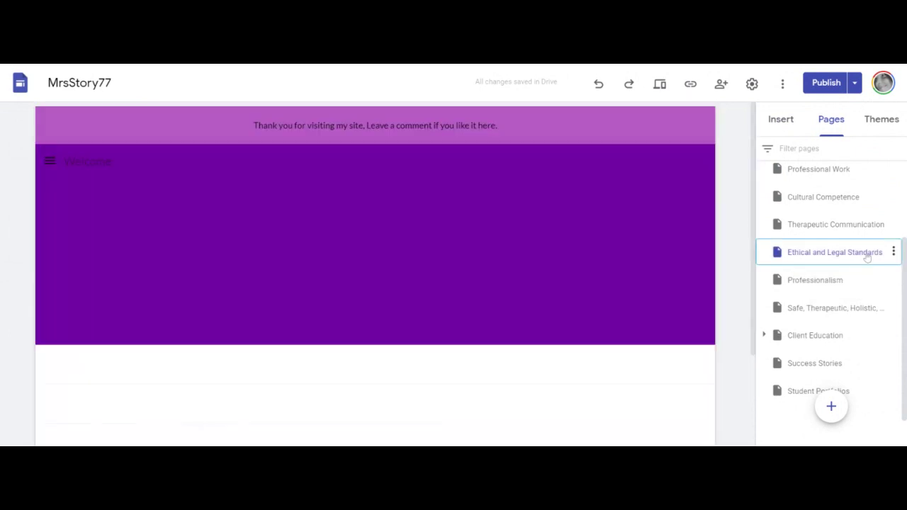
{"action": "scroll", "coordinate": [571, 354], "scroll_direction": "down", "scroll_amount": 2}
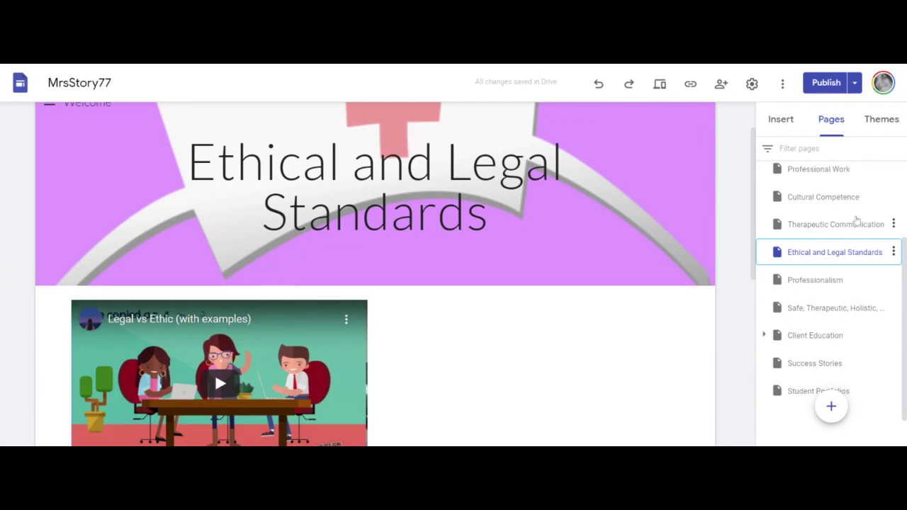
{"action": "left_click", "coordinate": [854, 226]}
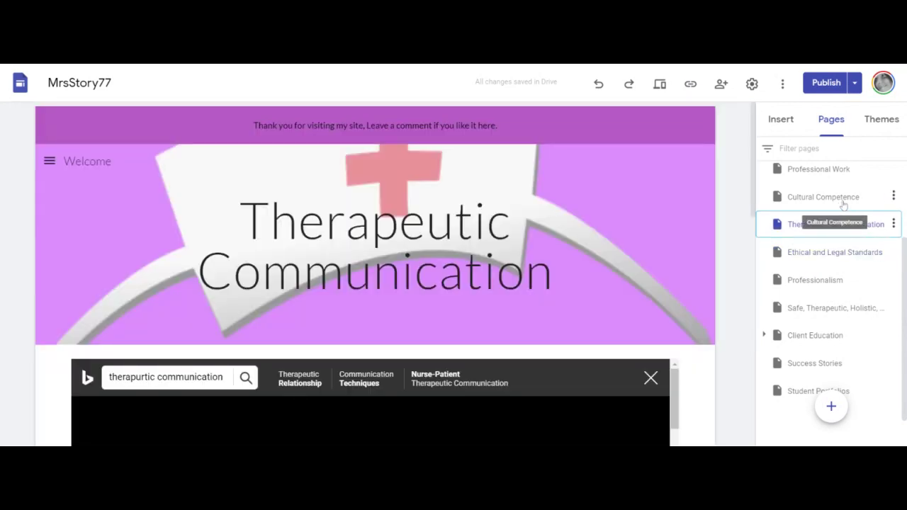
{"action": "left_click", "coordinate": [842, 202]}
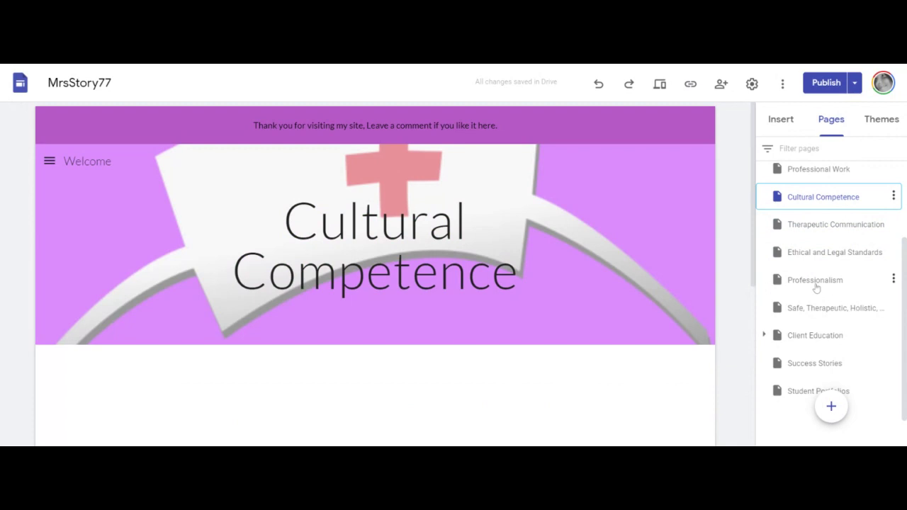
- View the portfolio's Professionalism, Safe, Therapeutic, Holistic Care and Client Education pages as examples
{"action": "left_click", "coordinate": [816, 283]}
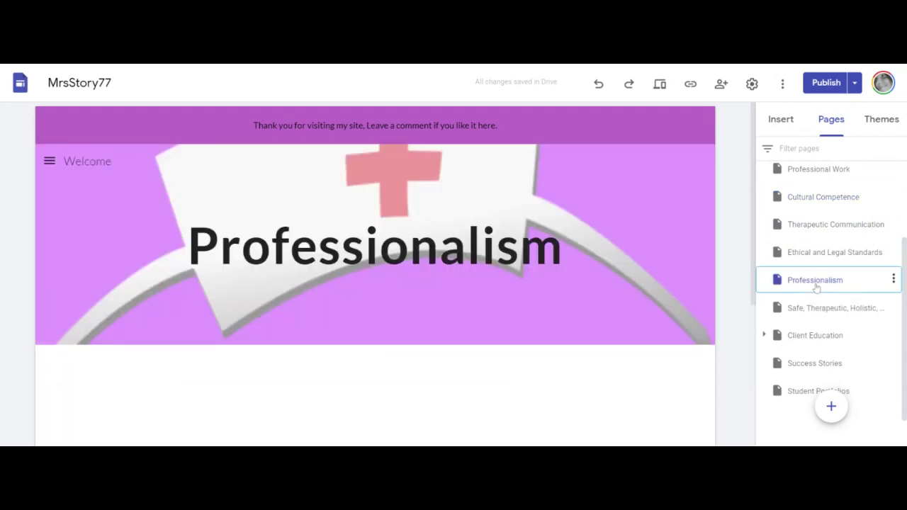
{"action": "left_click", "coordinate": [850, 310]}
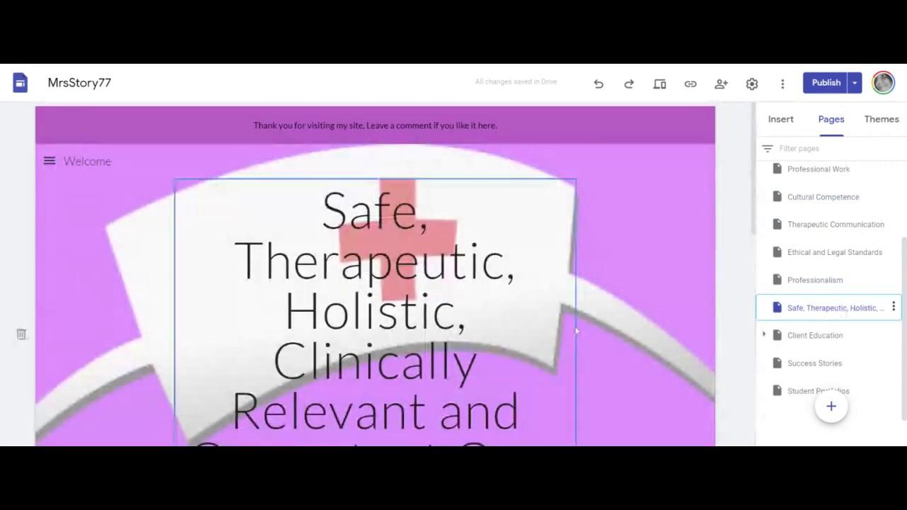
{"action": "scroll", "coordinate": [580, 327], "scroll_direction": "down", "scroll_amount": 2}
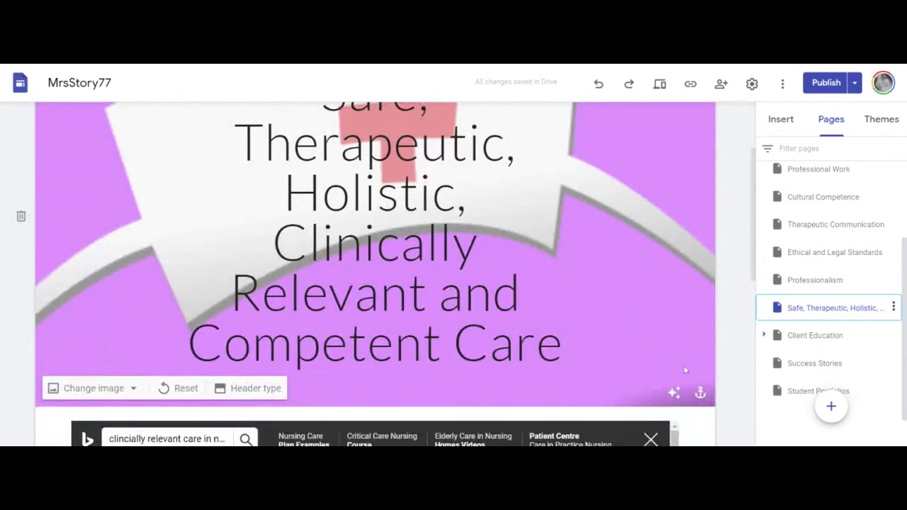
{"action": "left_click", "coordinate": [836, 342]}
{"action": "scroll", "coordinate": [838, 342], "scroll_direction": "up", "scroll_amount": 2}
{"action": "scroll", "coordinate": [845, 296], "scroll_direction": "down", "scroll_amount": 2}
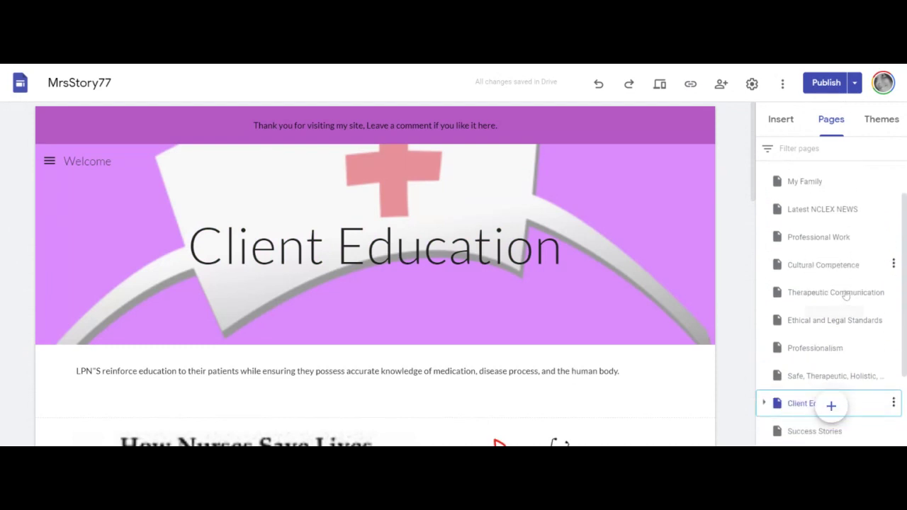
- Open the Professional Work page and examine its embedded orientation presentation and policy development paper
{"action": "double_click", "coordinate": [836, 231]}
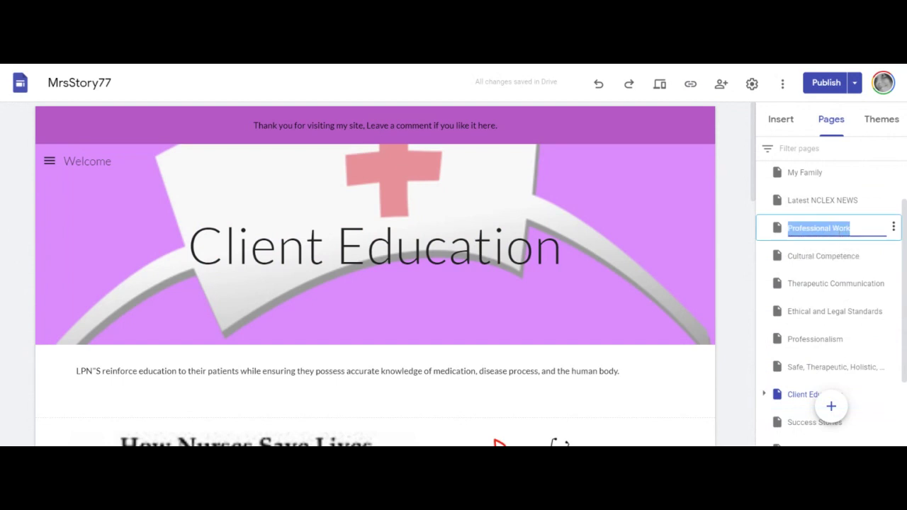
{"action": "left_click", "coordinate": [850, 229]}
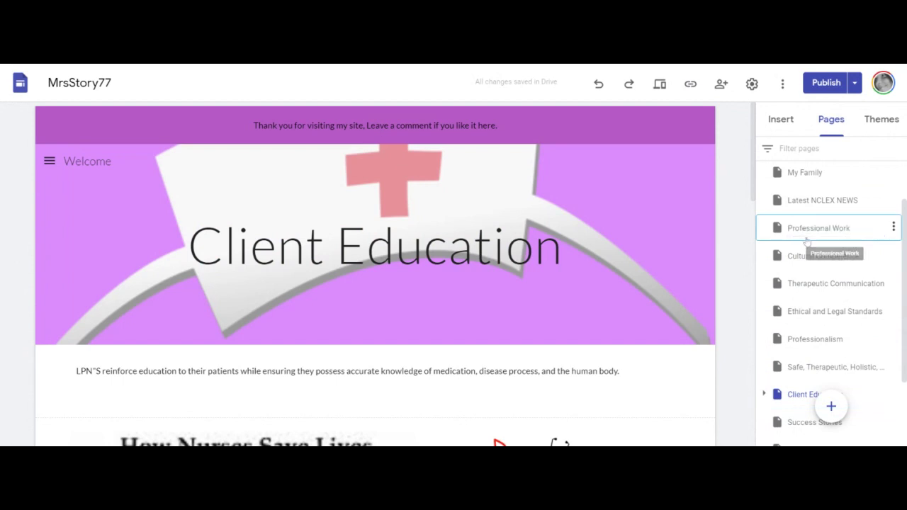
{"action": "left_click", "coordinate": [808, 234]}
{"action": "scroll", "coordinate": [620, 354], "scroll_direction": "down", "scroll_amount": 1}
{"action": "scroll", "coordinate": [717, 397], "scroll_direction": "down", "scroll_amount": 3}
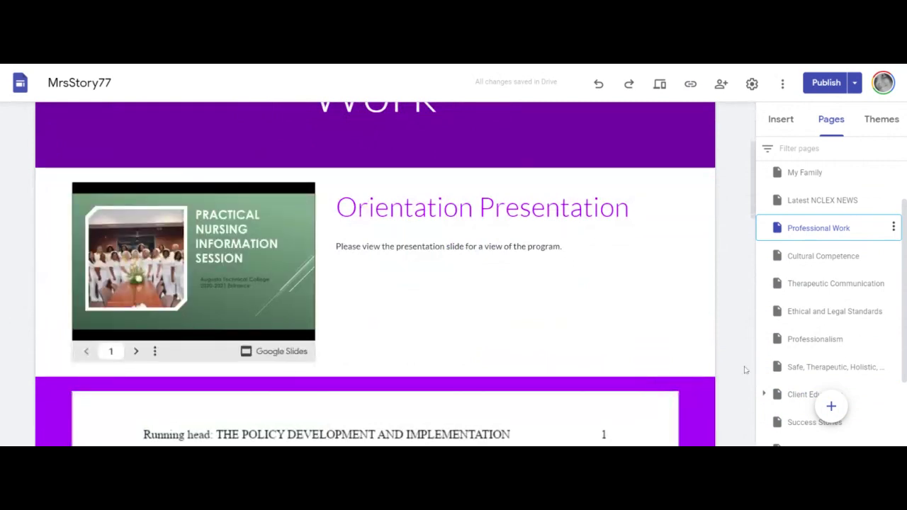
{"action": "scroll", "coordinate": [744, 368], "scroll_direction": "down", "scroll_amount": 2}
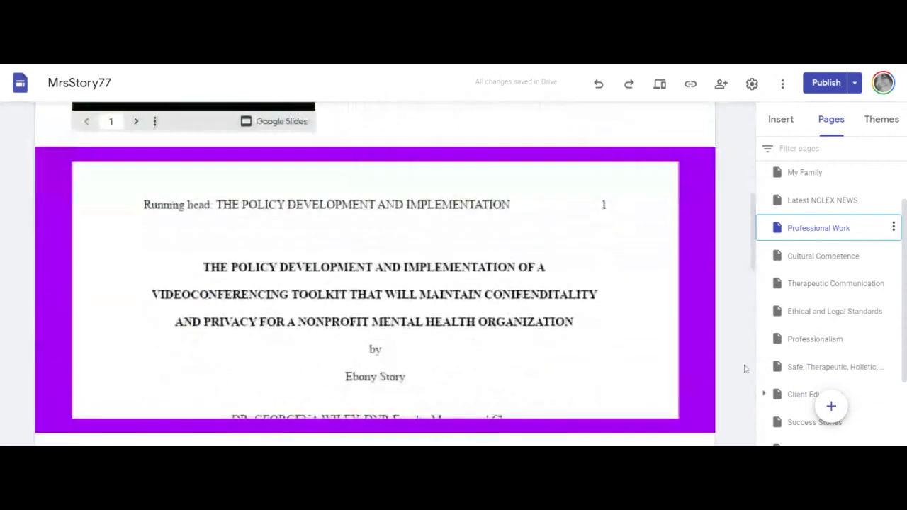
{"action": "scroll", "coordinate": [739, 368], "scroll_direction": "down", "scroll_amount": 2}
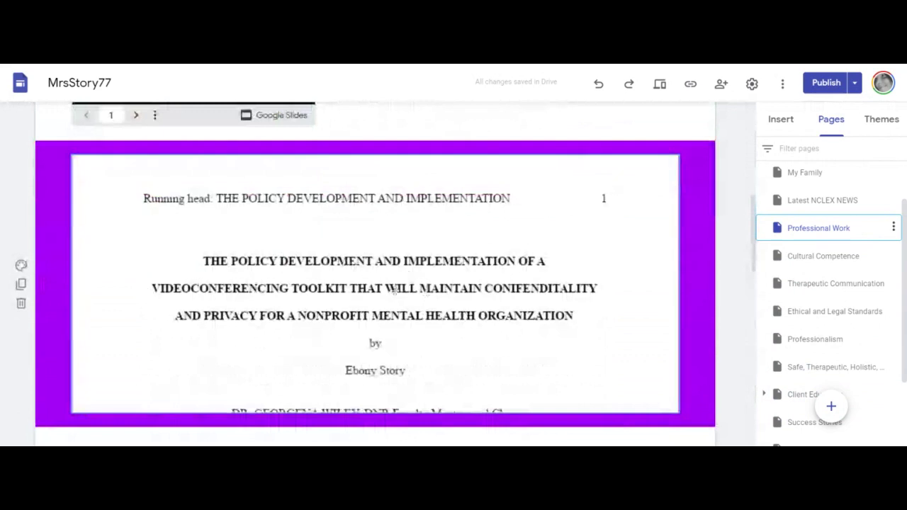
{"action": "scroll", "coordinate": [457, 328], "scroll_direction": "down", "scroll_amount": 3}
{"action": "scroll", "coordinate": [595, 364], "scroll_direction": "up", "scroll_amount": 4}
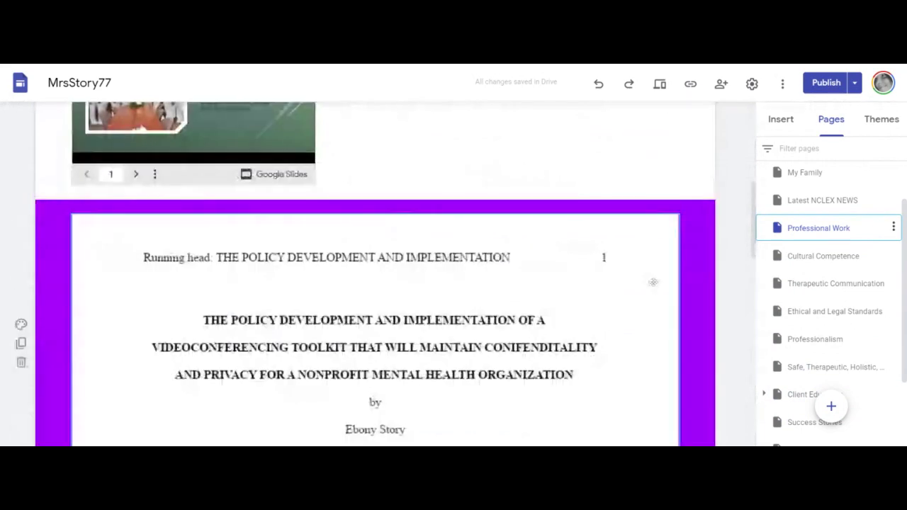
- Open the Success Stories page and look through its introduction, video, class photos and embedded slides
{"action": "scroll", "coordinate": [807, 270], "scroll_direction": "down", "scroll_amount": 3}
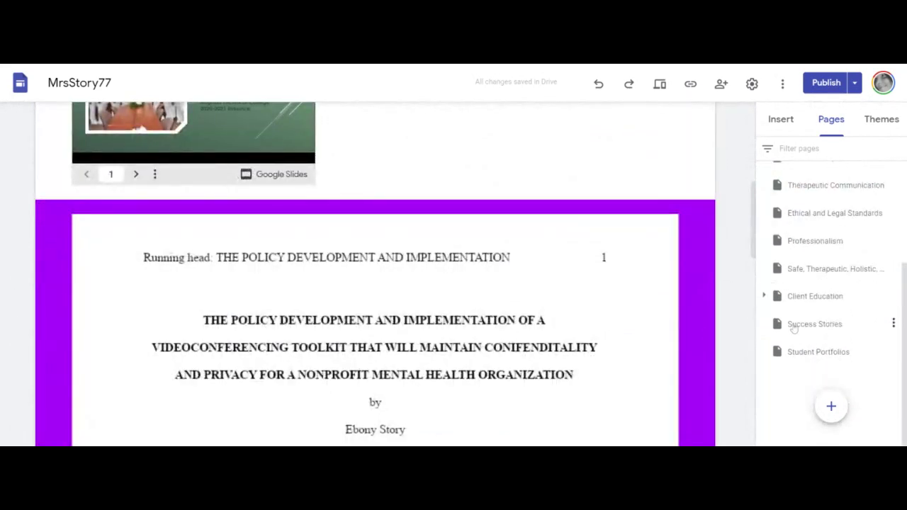
{"action": "double_click", "coordinate": [816, 301]}
{"action": "left_click", "coordinate": [815, 324]}
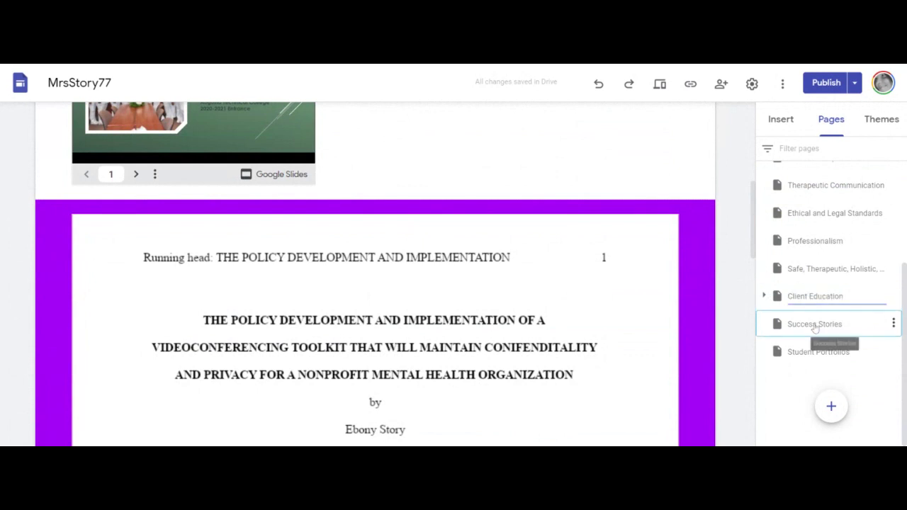
{"action": "scroll", "coordinate": [708, 326], "scroll_direction": "down", "scroll_amount": 2}
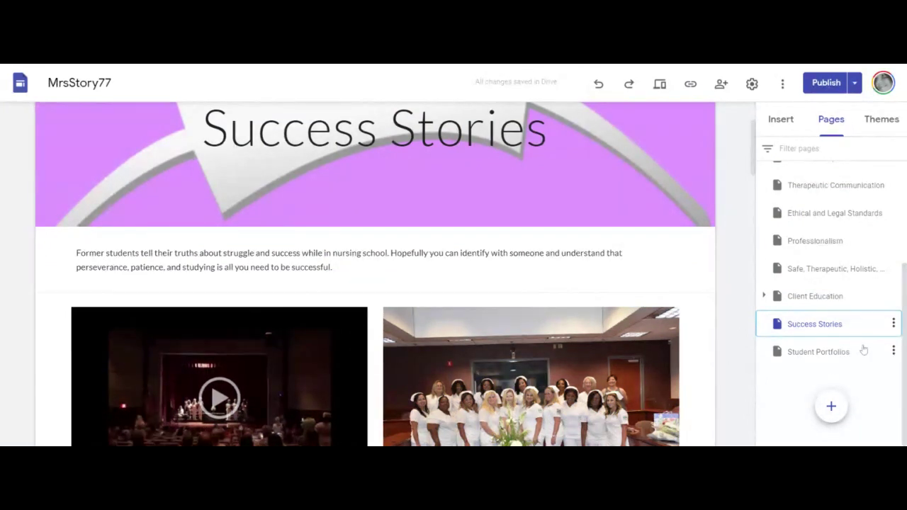
{"action": "scroll", "coordinate": [710, 366], "scroll_direction": "down", "scroll_amount": 10}
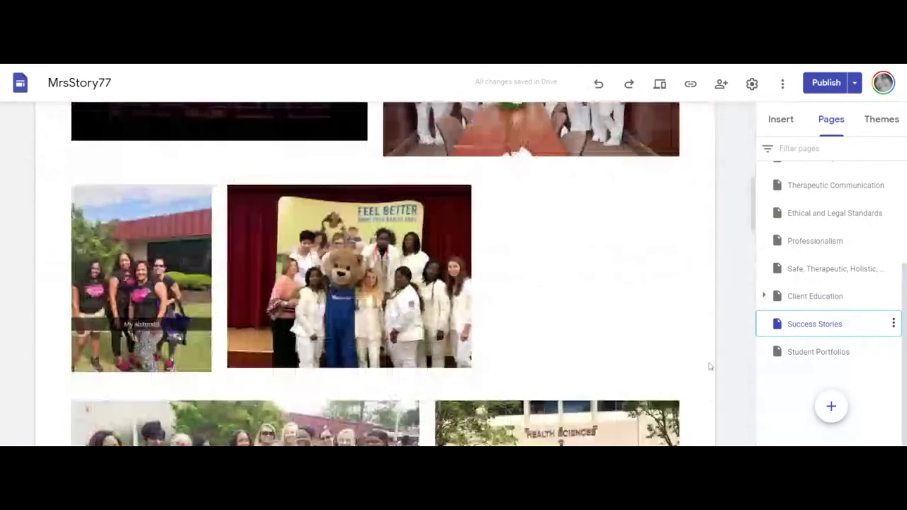
{"action": "scroll", "coordinate": [709, 366], "scroll_direction": "down", "scroll_amount": 8}
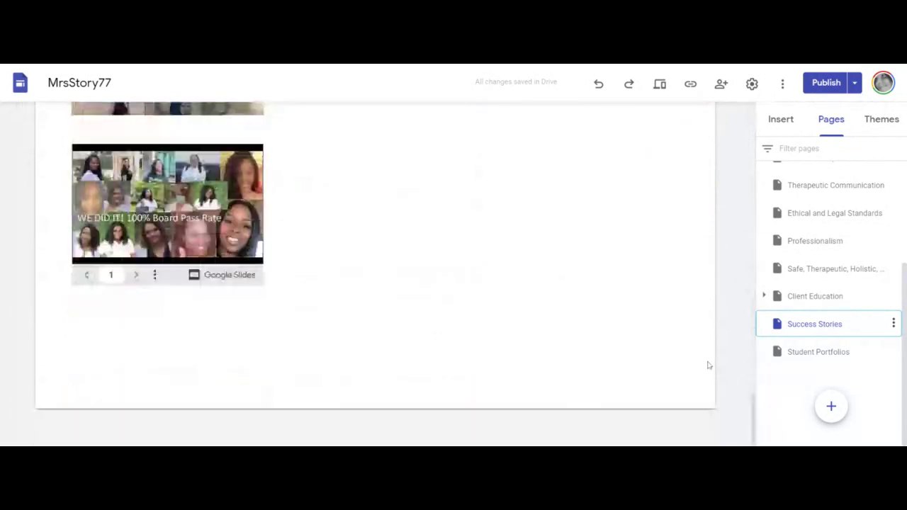
{"action": "scroll", "coordinate": [706, 366], "scroll_direction": "up", "scroll_amount": 15}
{"action": "scroll", "coordinate": [703, 357], "scroll_direction": "up", "scroll_amount": 8}
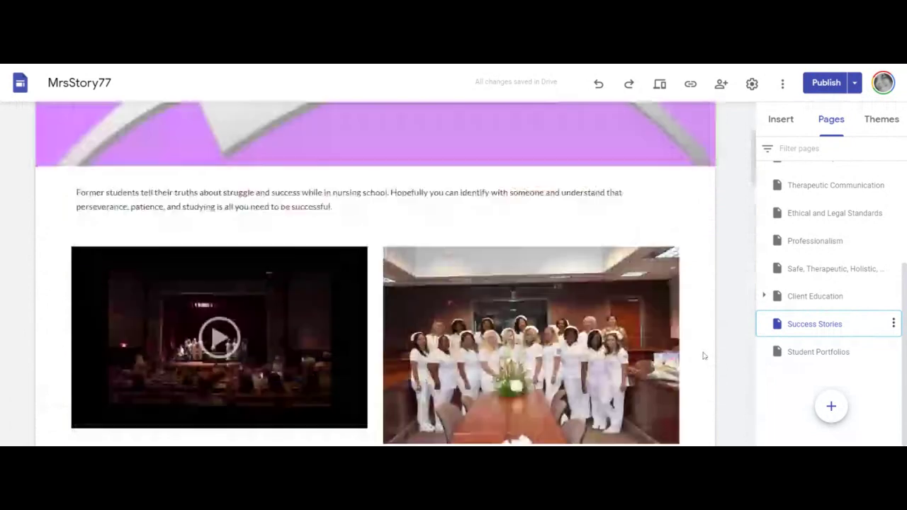
- Open the Student Portfolios page and look over its list of linked student sites
{"action": "left_click", "coordinate": [847, 352]}
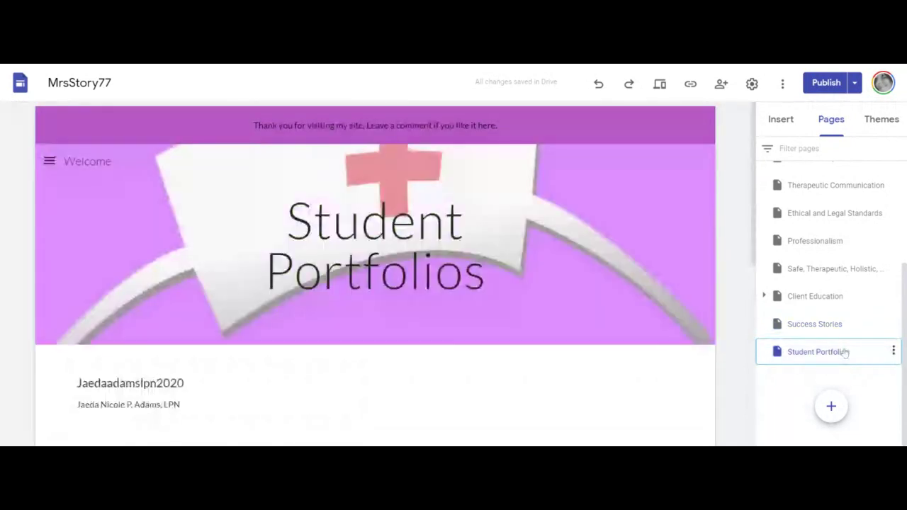
{"action": "scroll", "coordinate": [662, 380], "scroll_direction": "down", "scroll_amount": 3}
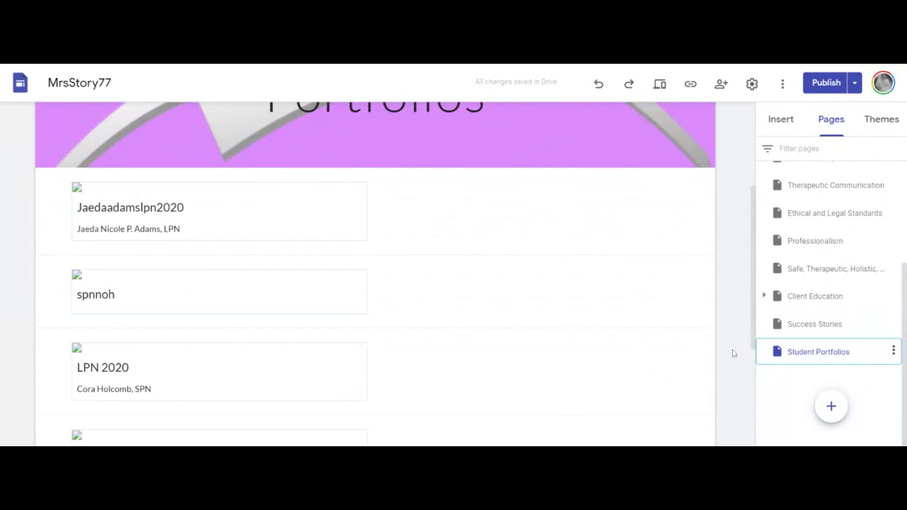
{"action": "left_click", "coordinate": [782, 121]}
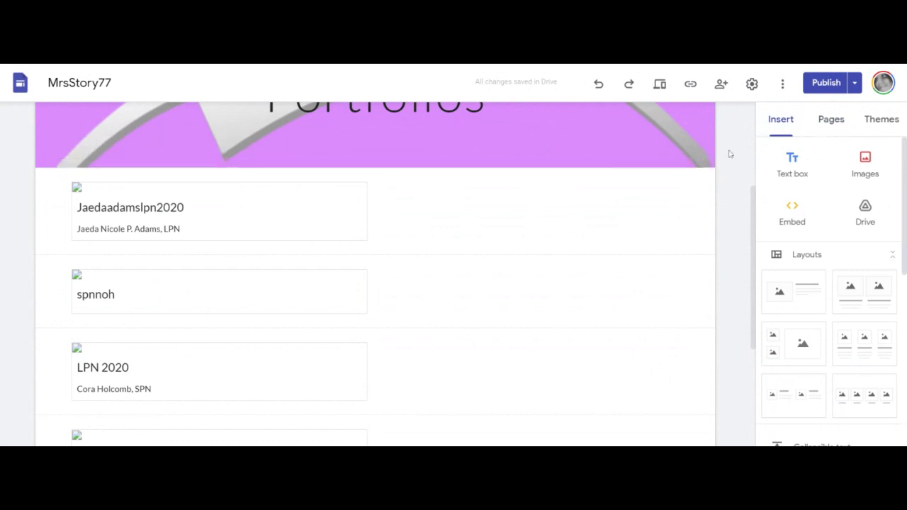
{"action": "left_click", "coordinate": [833, 122]}
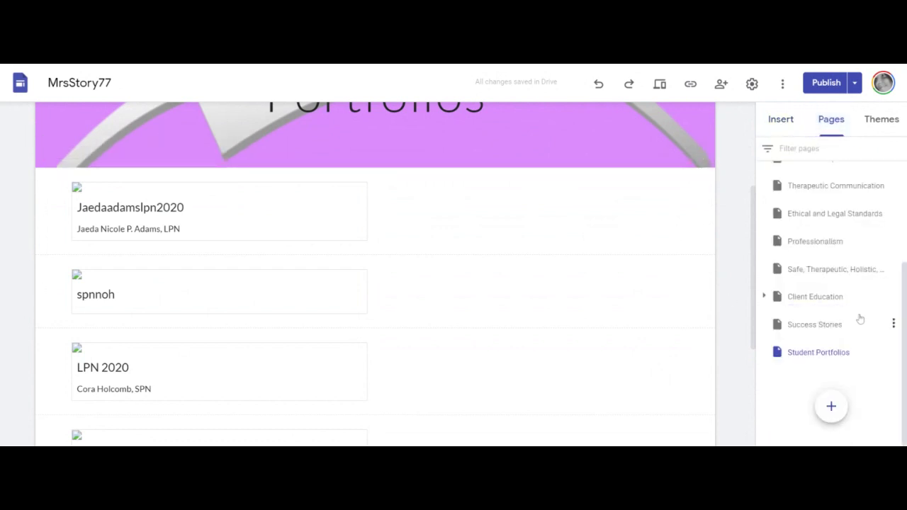
- Add a new page named Video to the site
{"action": "scroll", "coordinate": [861, 319], "scroll_direction": "up", "scroll_amount": 3}
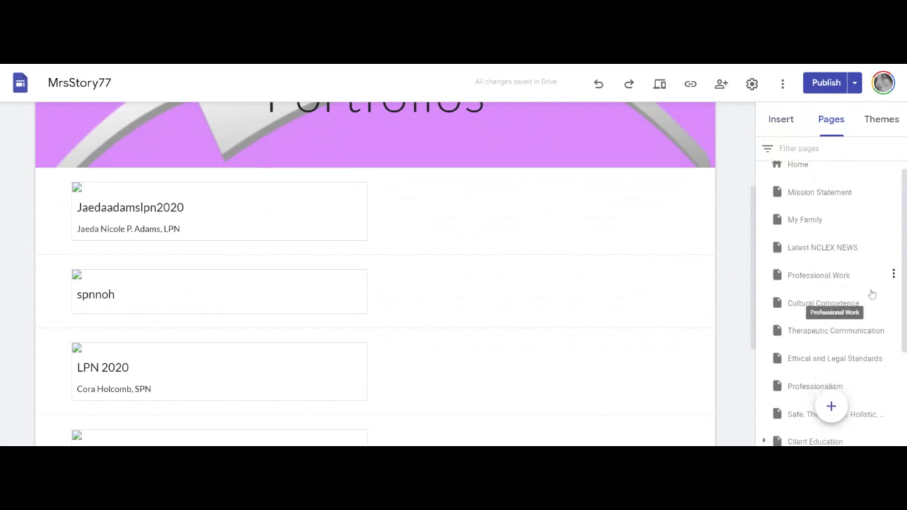
{"action": "scroll", "coordinate": [867, 340], "scroll_direction": "down", "scroll_amount": 3}
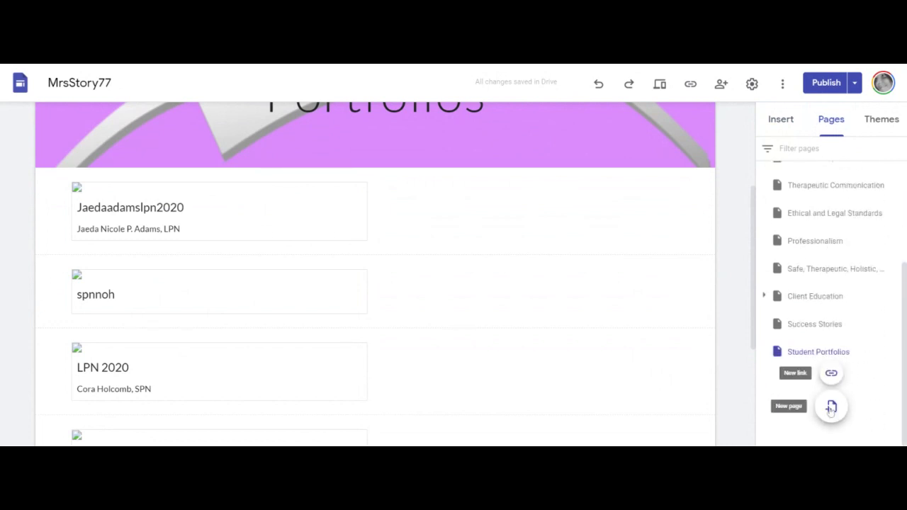
{"action": "left_click", "coordinate": [831, 408]}
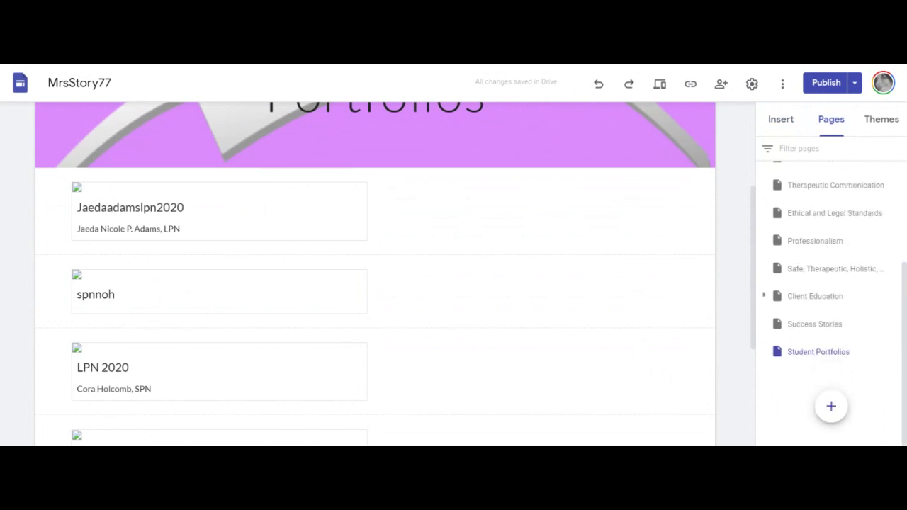
{"action": "left_click", "coordinate": [831, 408]}
{"action": "left_click", "coordinate": [832, 408]}
{"action": "left_click", "coordinate": [831, 409]}
{"action": "left_click", "coordinate": [831, 410]}
{"action": "left_click", "coordinate": [831, 409]}
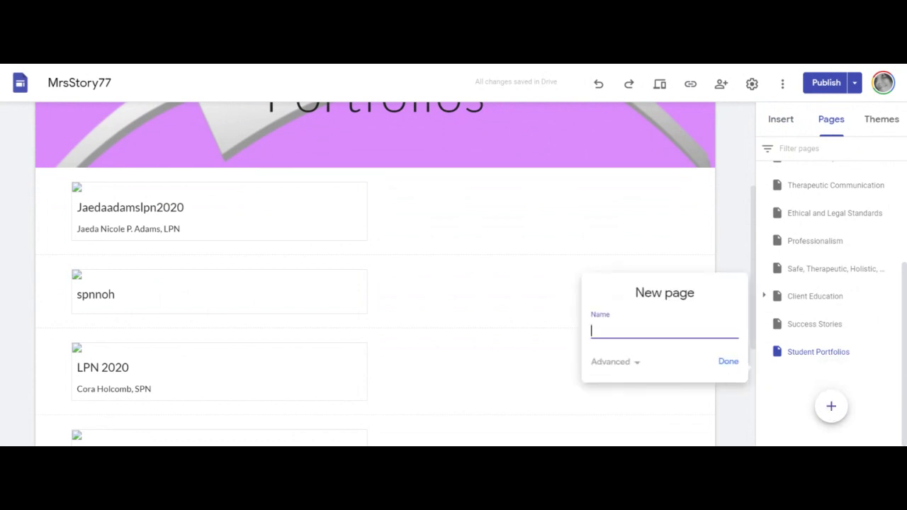
{"action": "left_click", "coordinate": [729, 362]}
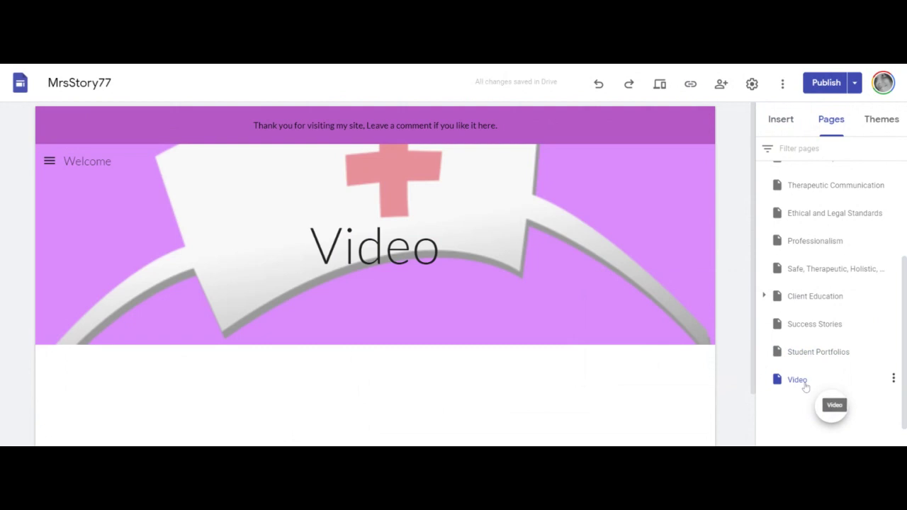
- Review the Video page's management options and the content types and layouts available to insert on it
{"action": "left_click", "coordinate": [893, 380]}
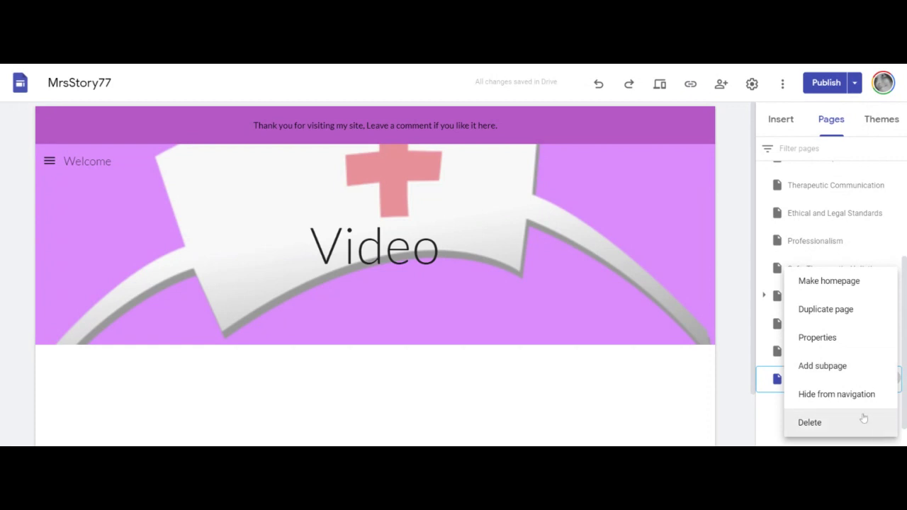
{"action": "left_click", "coordinate": [783, 125]}
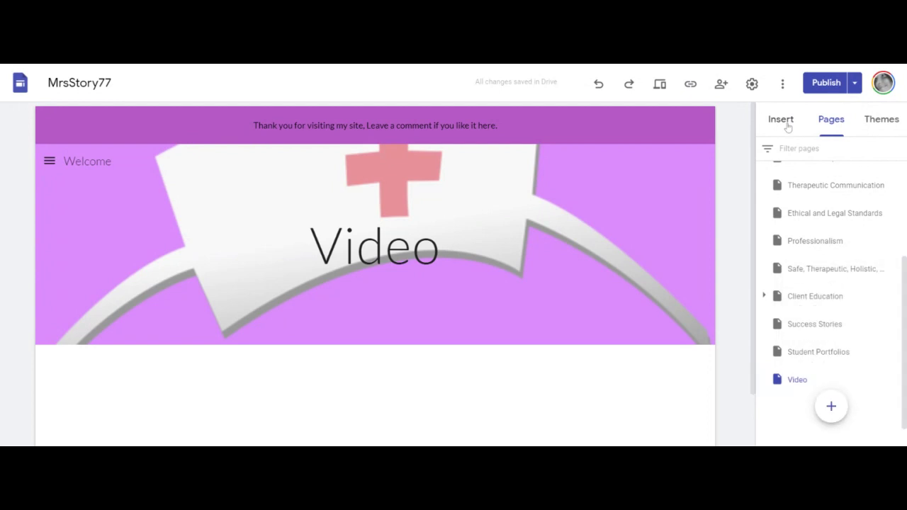
{"action": "left_click", "coordinate": [785, 124]}
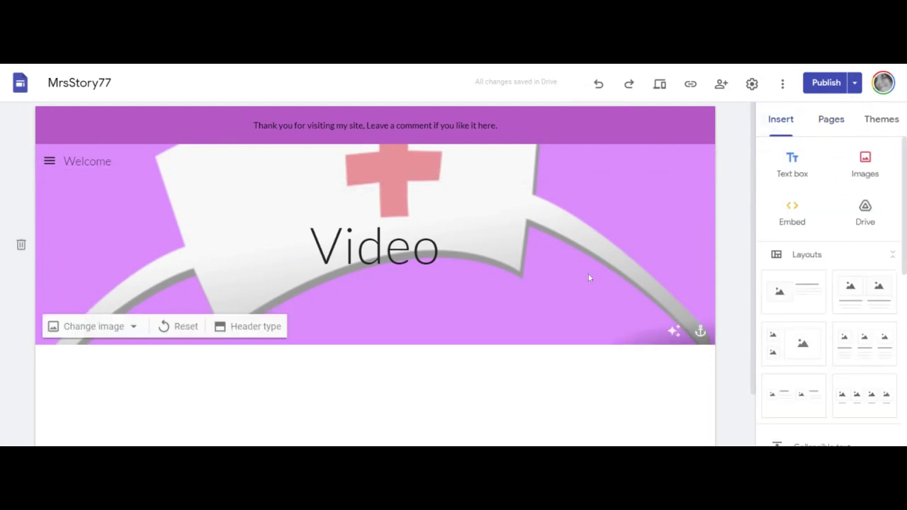
{"action": "scroll", "coordinate": [586, 275], "scroll_direction": "down", "scroll_amount": 1}
{"action": "scroll", "coordinate": [581, 270], "scroll_direction": "up", "scroll_amount": 1}
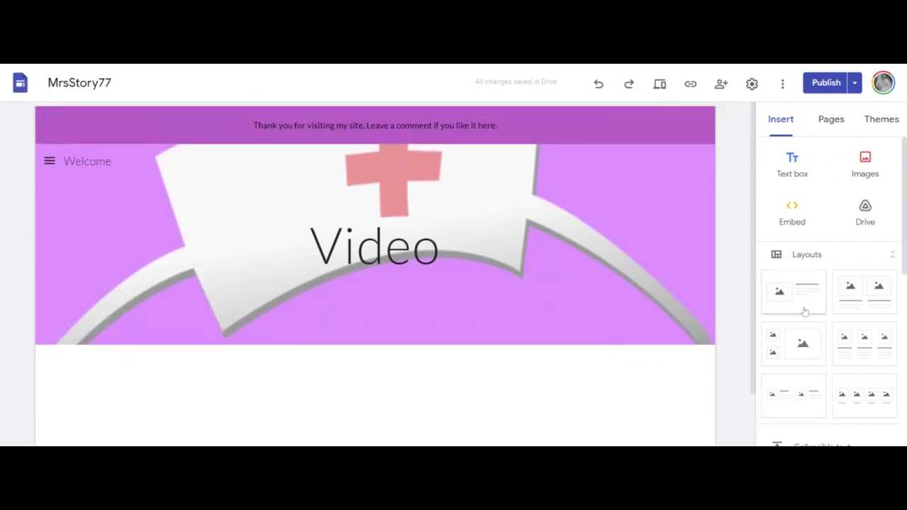
{"action": "left_click", "coordinate": [831, 121]}
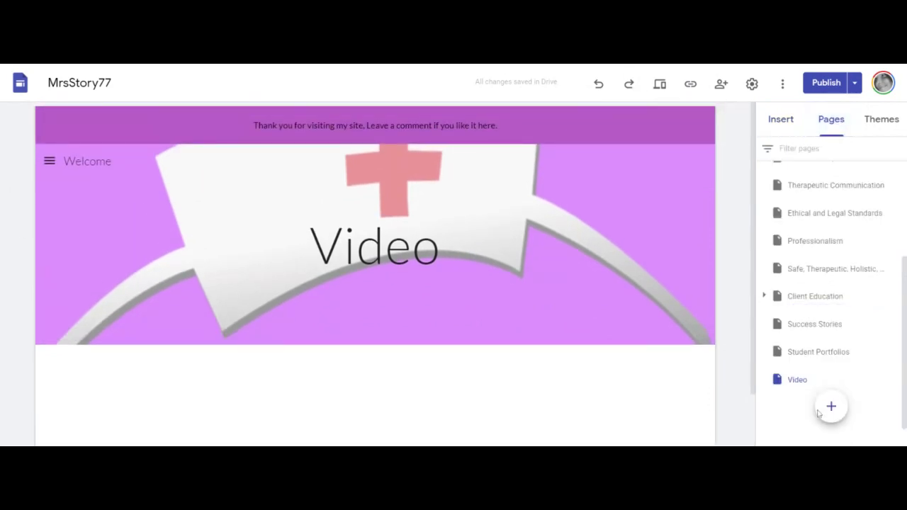
{"action": "double_click", "coordinate": [822, 381]}
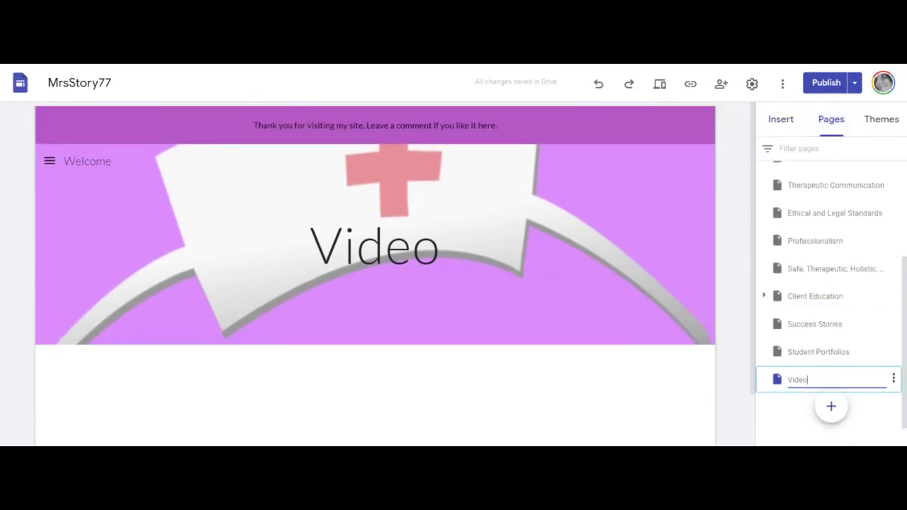
{"action": "left_click", "coordinate": [893, 380]}
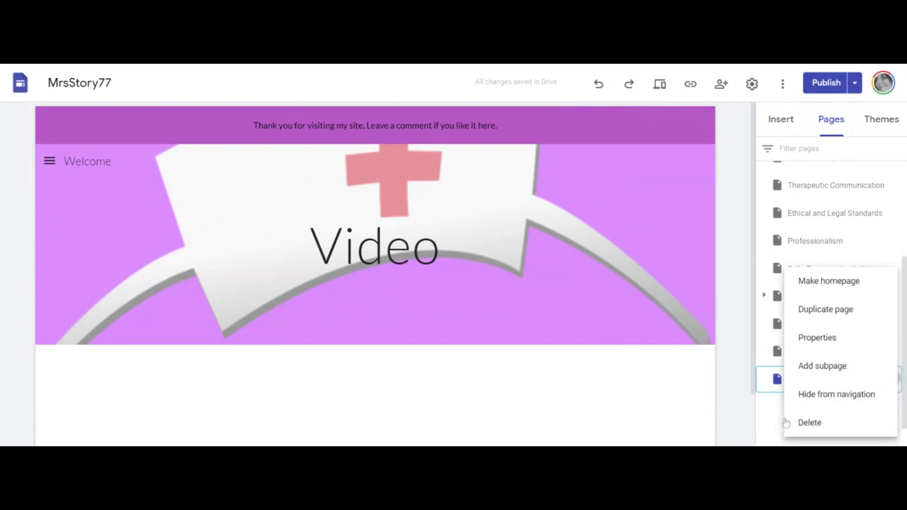
{"action": "left_click", "coordinate": [762, 425]}
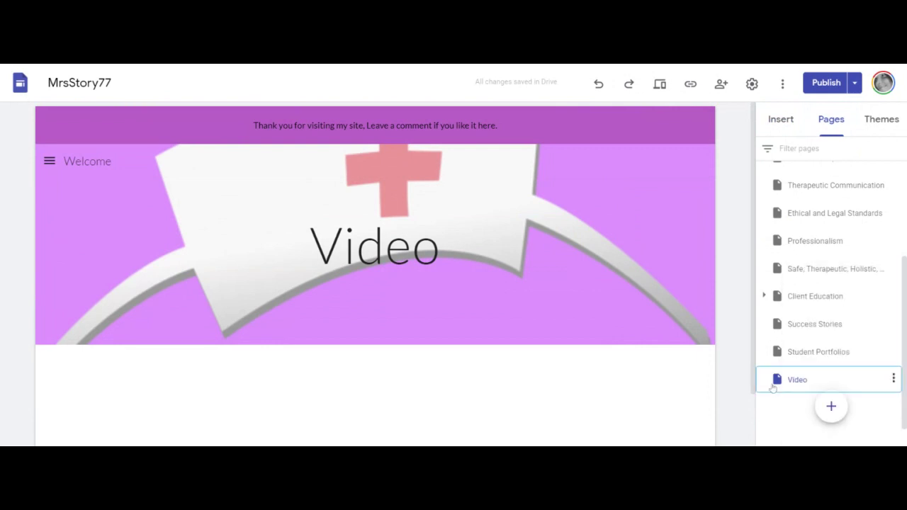
{"action": "double_click", "coordinate": [773, 385]}
{"action": "left_click", "coordinate": [782, 416]}
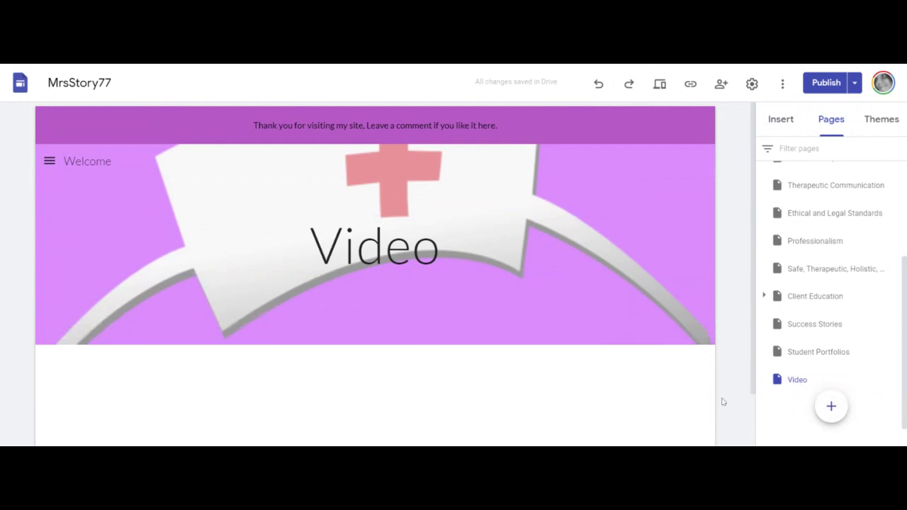
- Add the single-image-with-text layout and the two-column image-and-caption layout to the Video page
{"action": "left_click", "coordinate": [776, 122]}
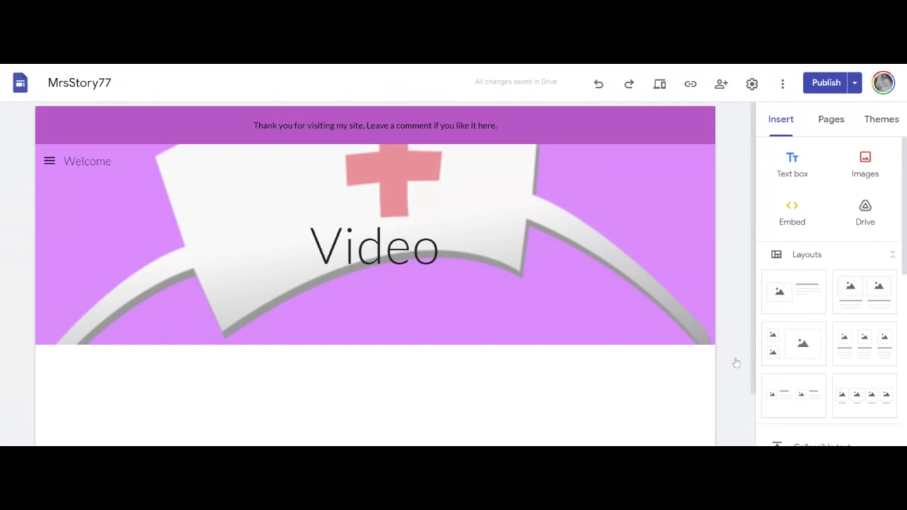
{"action": "scroll", "coordinate": [560, 321], "scroll_direction": "down", "scroll_amount": 1}
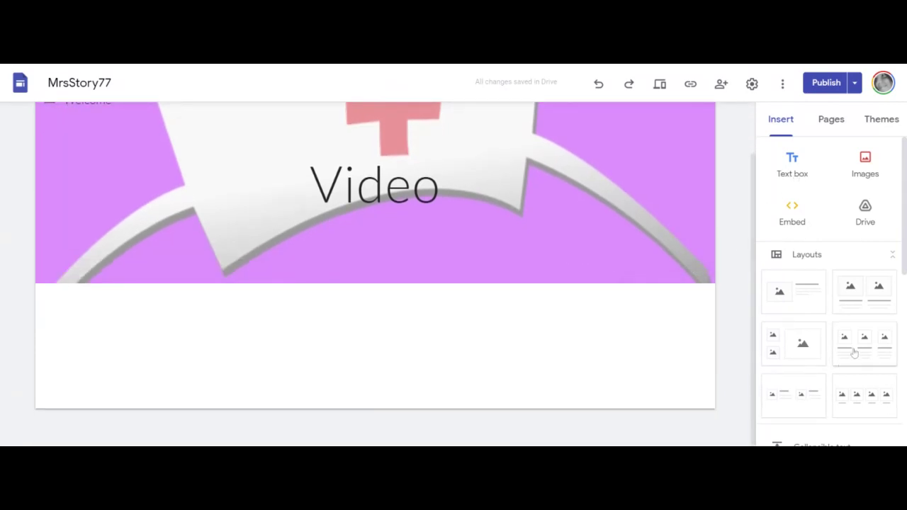
{"action": "scroll", "coordinate": [852, 348], "scroll_direction": "down", "scroll_amount": 1}
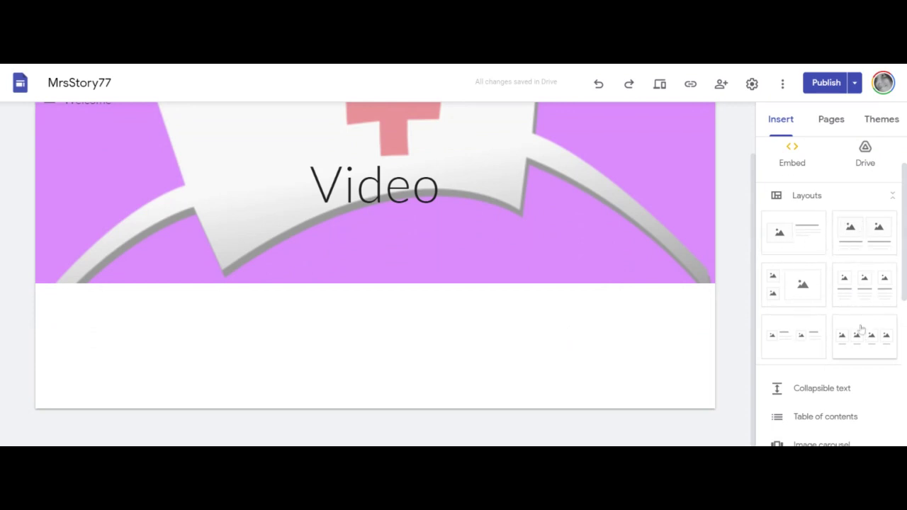
{"action": "left_click", "coordinate": [803, 228]}
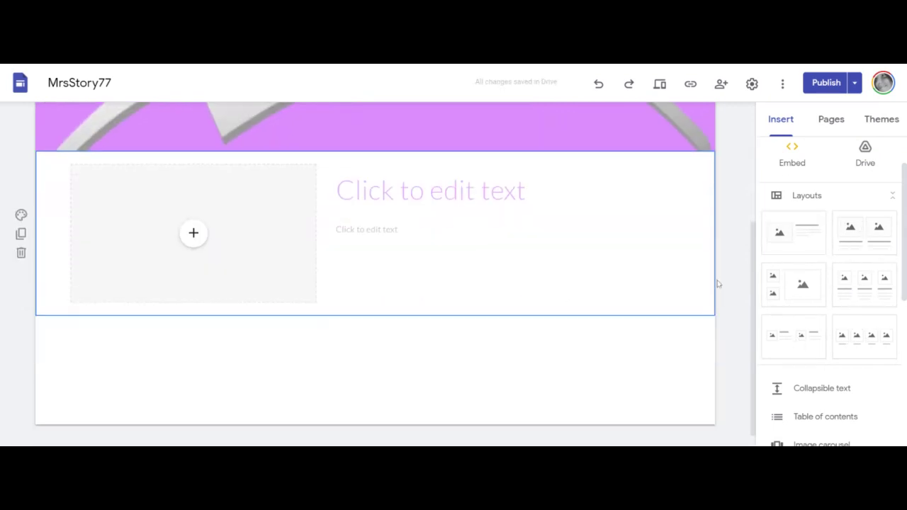
{"action": "left_click", "coordinate": [876, 248]}
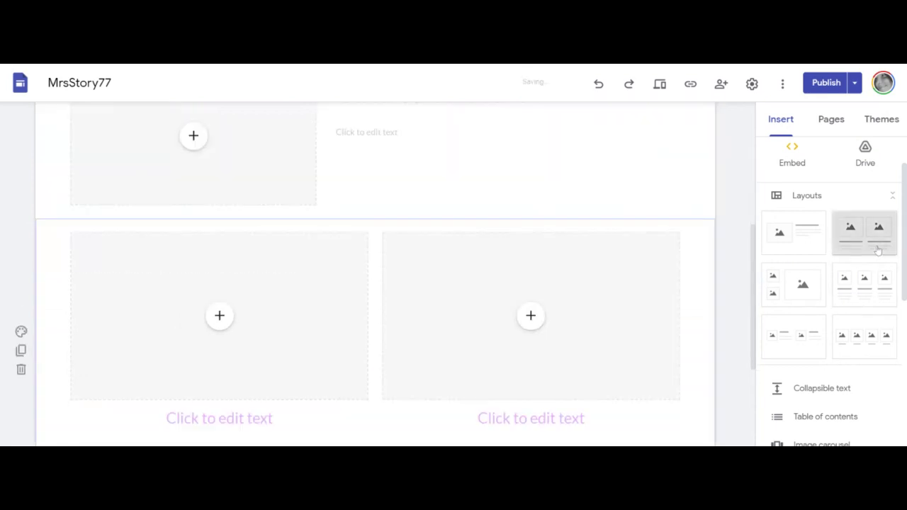
{"action": "scroll", "coordinate": [714, 326], "scroll_direction": "up", "scroll_amount": 3}
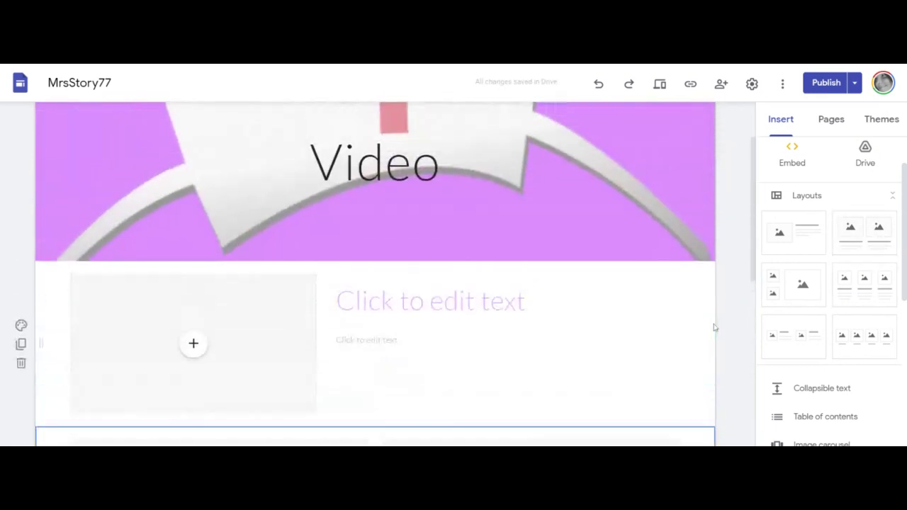
- Add the remaining layouts: two stacked images beside a large one, three-column, two images with side text, and four-column
{"action": "scroll", "coordinate": [713, 324], "scroll_direction": "down", "scroll_amount": 2}
{"action": "left_click", "coordinate": [785, 297]}
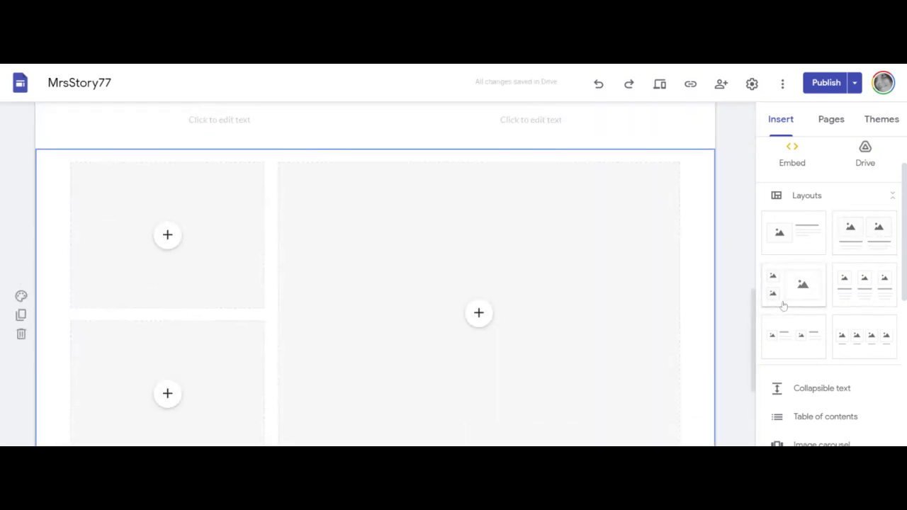
{"action": "scroll", "coordinate": [684, 319], "scroll_direction": "up", "scroll_amount": 3}
{"action": "scroll", "coordinate": [683, 318], "scroll_direction": "up", "scroll_amount": 5}
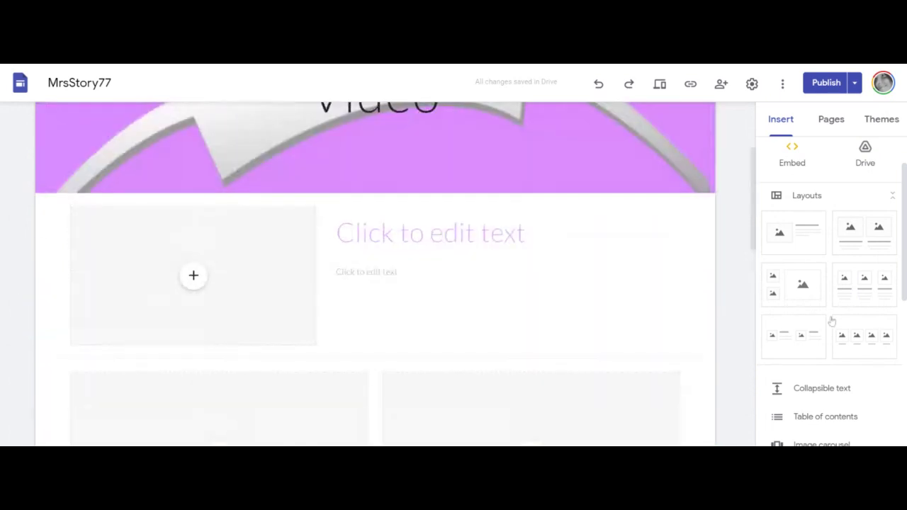
{"action": "left_click", "coordinate": [859, 300]}
{"action": "scroll", "coordinate": [654, 340], "scroll_direction": "down", "scroll_amount": 2}
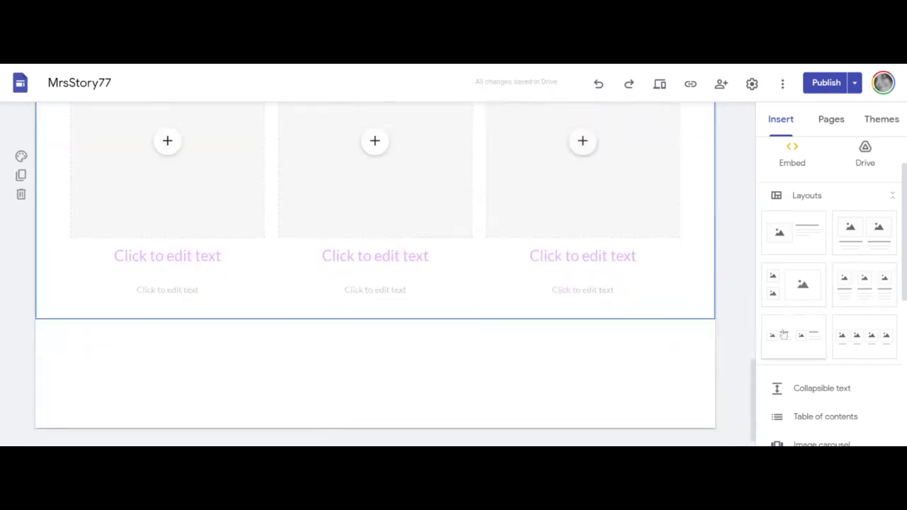
{"action": "left_click", "coordinate": [793, 335]}
{"action": "left_click", "coordinate": [876, 348]}
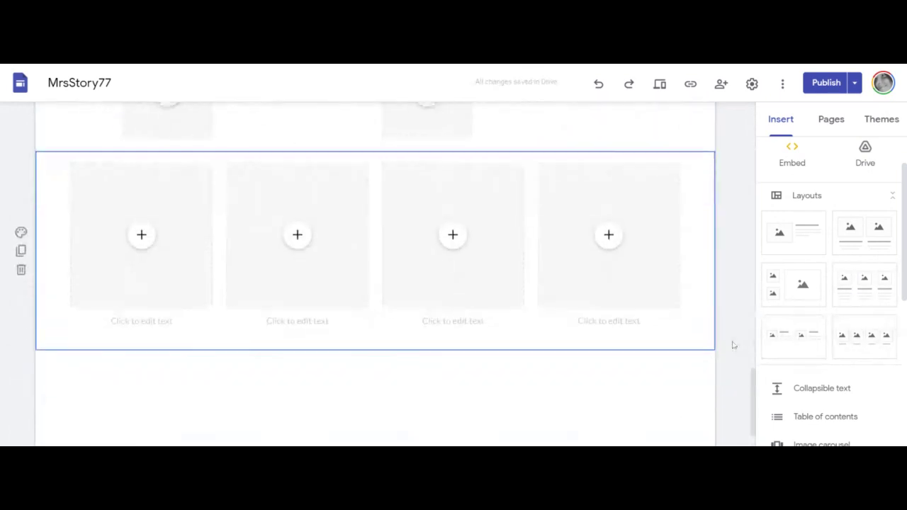
- Upload the Augusta Technical College 60th Anniversary logo into the image placeholder of the first layout
{"action": "scroll", "coordinate": [733, 345], "scroll_direction": "up", "scroll_amount": 3}
{"action": "scroll", "coordinate": [731, 345], "scroll_direction": "up", "scroll_amount": 5}
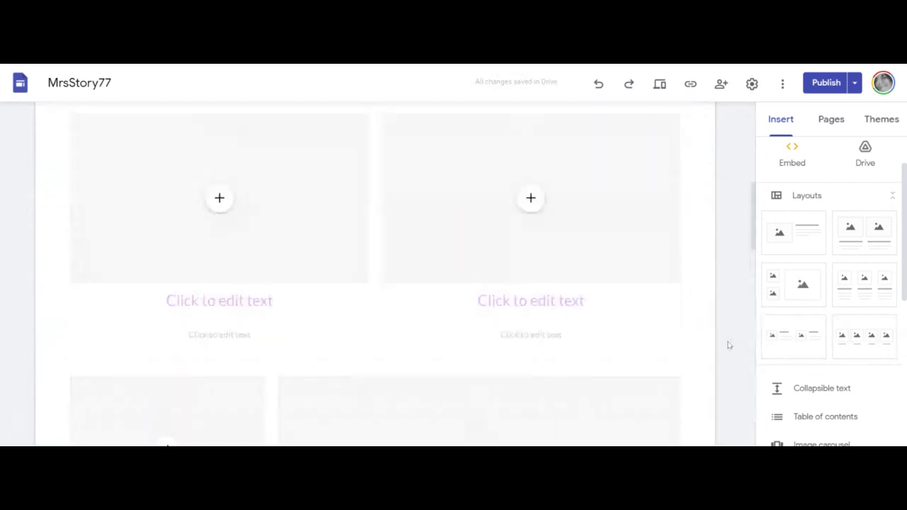
{"action": "scroll", "coordinate": [727, 345], "scroll_direction": "down", "scroll_amount": 2}
{"action": "scroll", "coordinate": [724, 345], "scroll_direction": "up", "scroll_amount": 3}
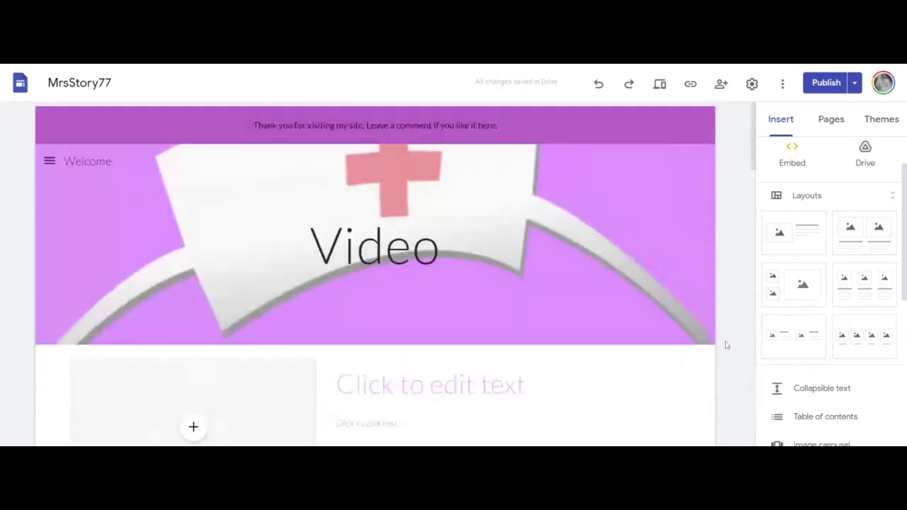
{"action": "scroll", "coordinate": [698, 314], "scroll_direction": "down", "scroll_amount": 4}
{"action": "left_click", "coordinate": [197, 136]}
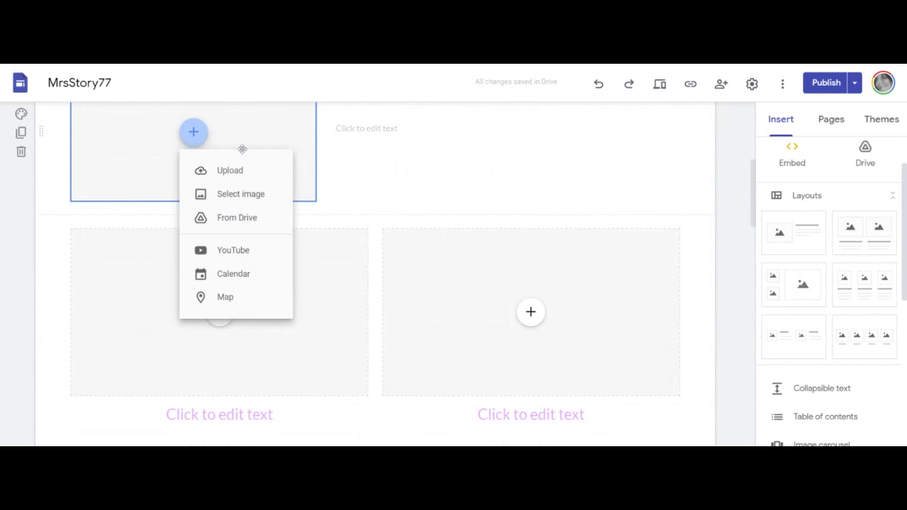
{"action": "left_click", "coordinate": [238, 171]}
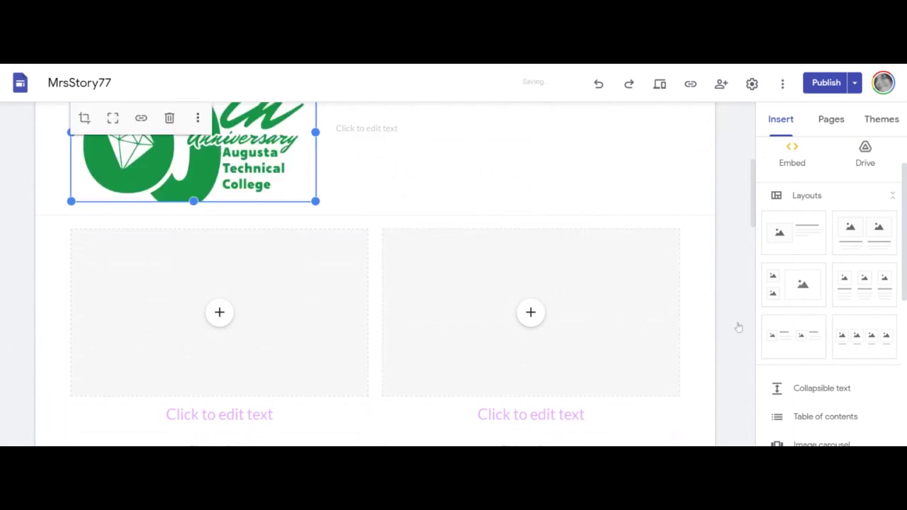
{"action": "scroll", "coordinate": [685, 273], "scroll_direction": "up", "scroll_amount": 3}
{"action": "scroll", "coordinate": [685, 272], "scroll_direction": "up", "scroll_amount": 1}
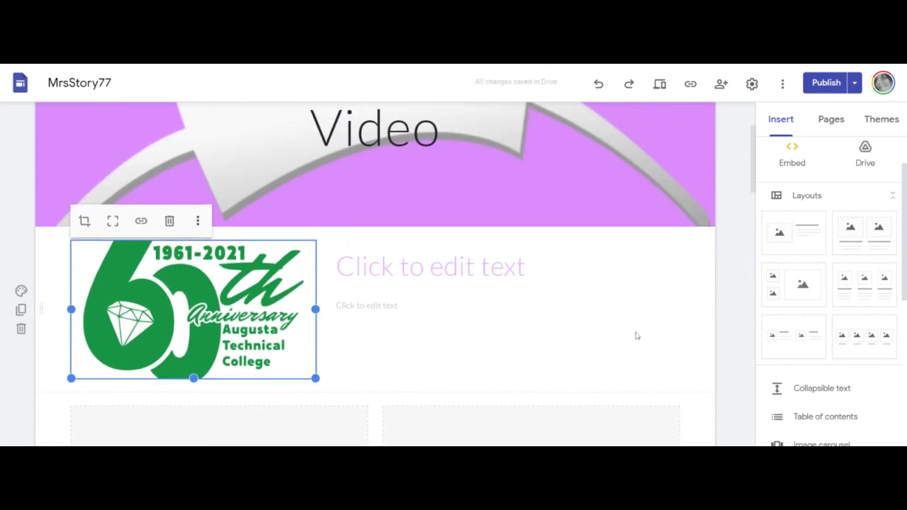
{"action": "scroll", "coordinate": [677, 337], "scroll_direction": "down", "scroll_amount": 2}
{"action": "double_click", "coordinate": [442, 287]}
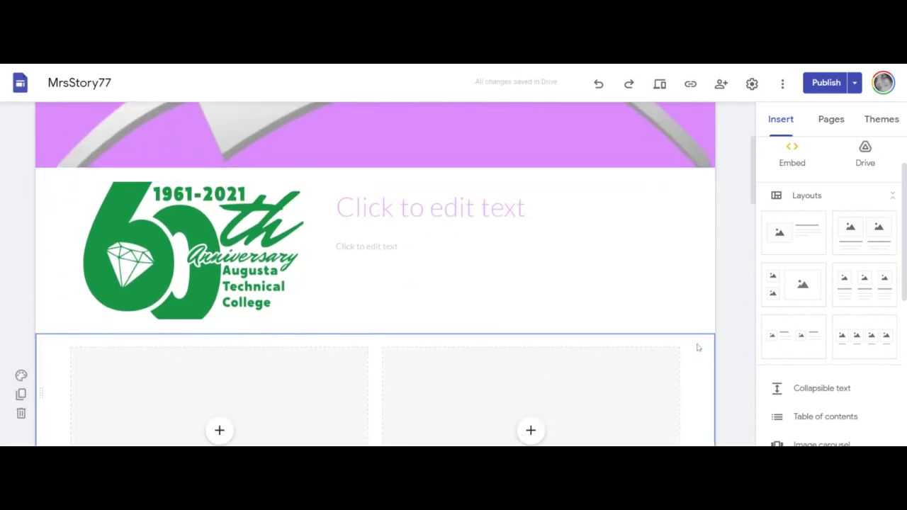
- Try to upload another image from the computer onto the Video page
{"action": "scroll", "coordinate": [698, 345], "scroll_direction": "down", "scroll_amount": 4}
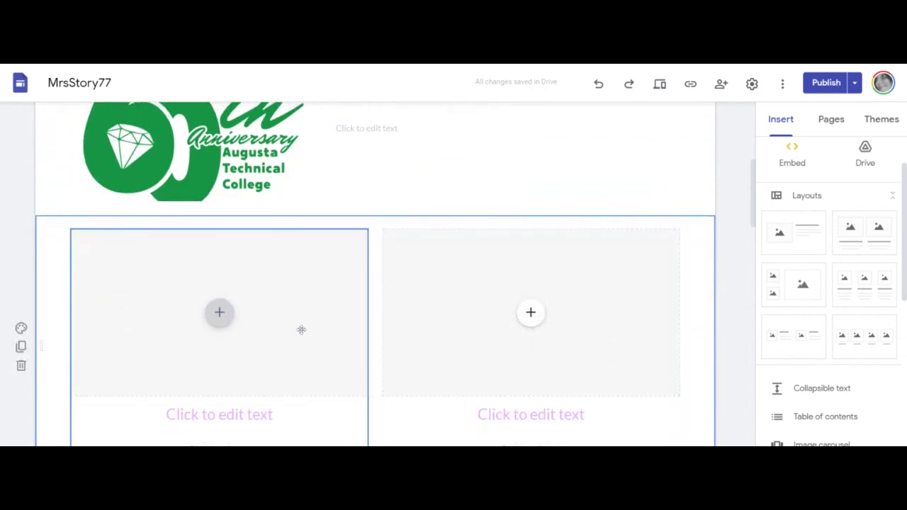
{"action": "scroll", "coordinate": [741, 313], "scroll_direction": "up", "scroll_amount": 2}
{"action": "scroll", "coordinate": [830, 325], "scroll_direction": "up", "scroll_amount": 2}
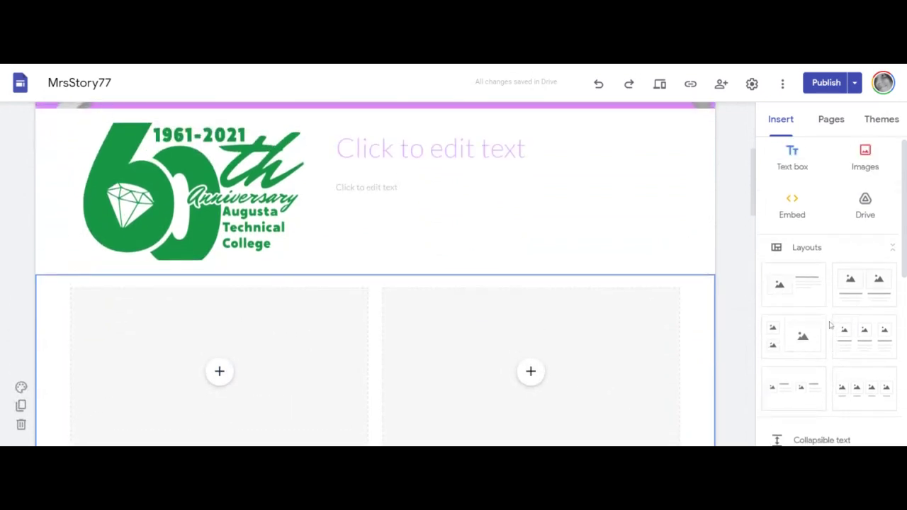
{"action": "scroll", "coordinate": [196, 347], "scroll_direction": "down", "scroll_amount": 2}
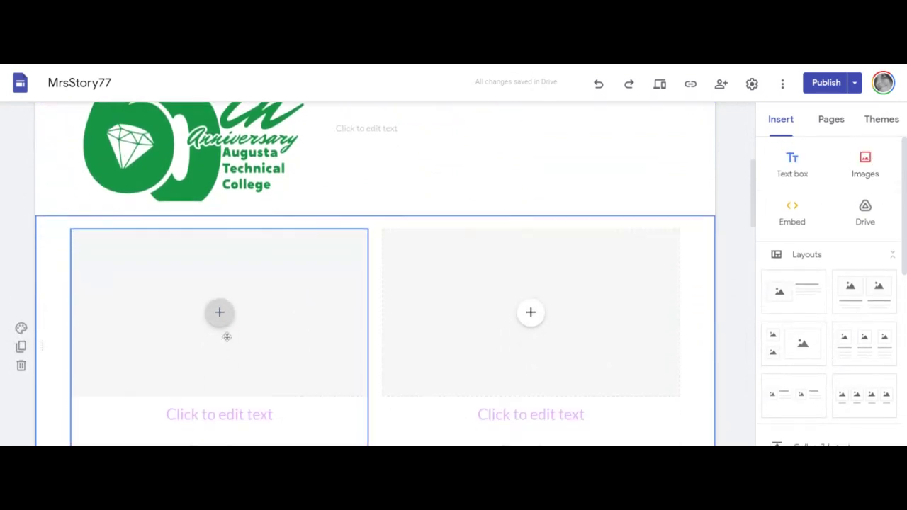
{"action": "left_click", "coordinate": [863, 179]}
{"action": "left_click", "coordinate": [858, 206]}
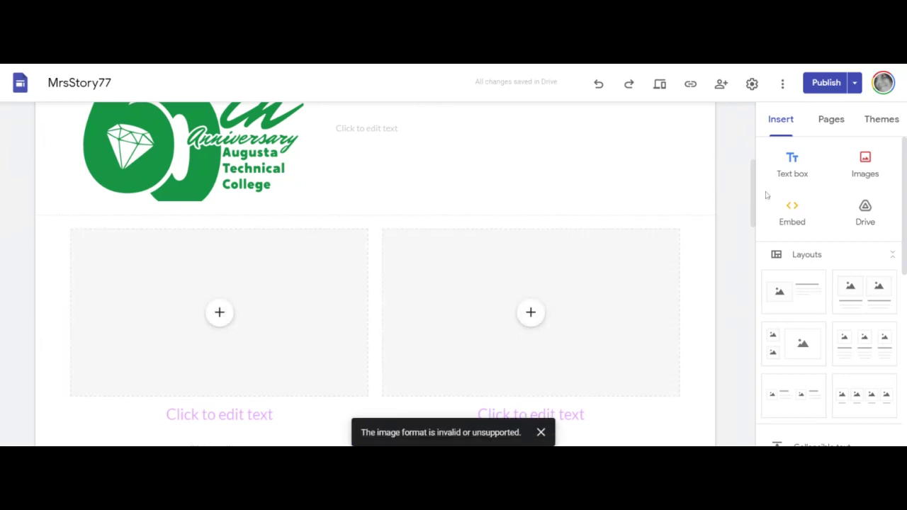
- Insert the 20181016_0639… photo from My Drive in Google Drive onto the Video page
{"action": "left_click", "coordinate": [863, 215]}
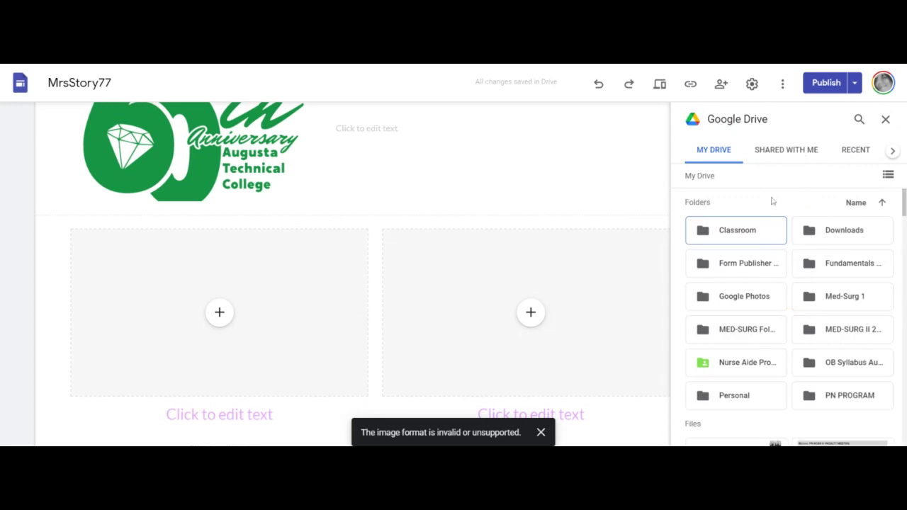
{"action": "scroll", "coordinate": [832, 282], "scroll_direction": "down", "scroll_amount": 10}
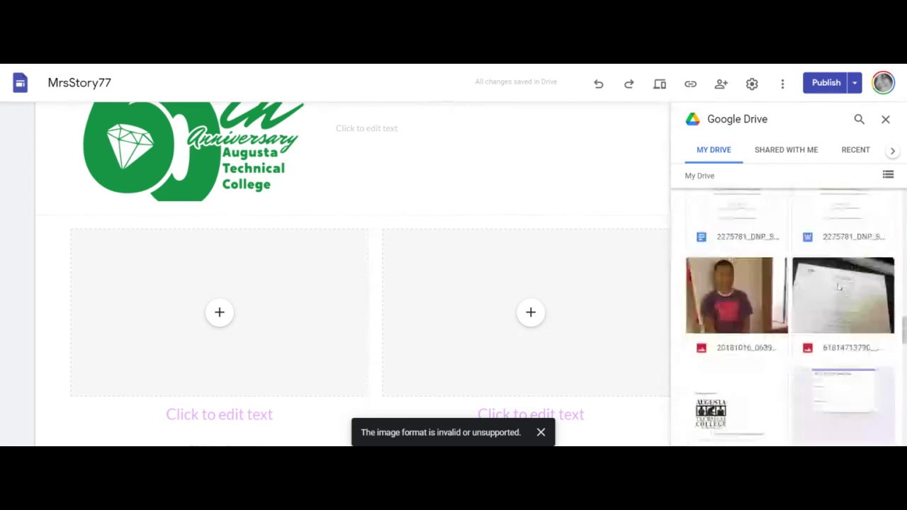
{"action": "scroll", "coordinate": [756, 346], "scroll_direction": "down", "scroll_amount": 2}
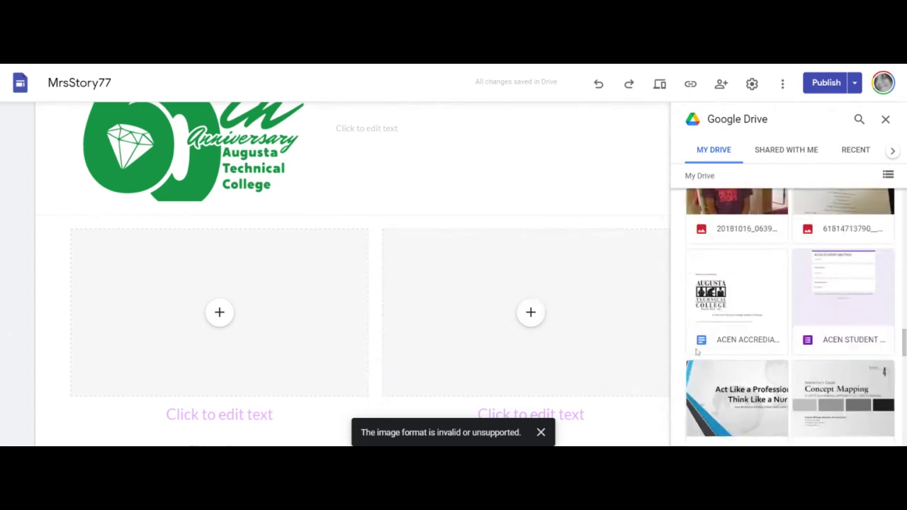
{"action": "scroll", "coordinate": [785, 346], "scroll_direction": "up", "scroll_amount": 2}
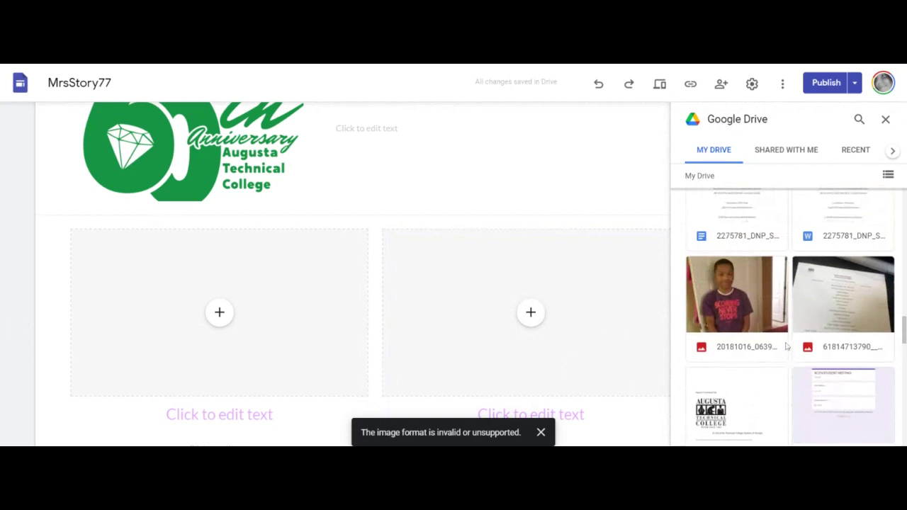
{"action": "left_click", "coordinate": [726, 348]}
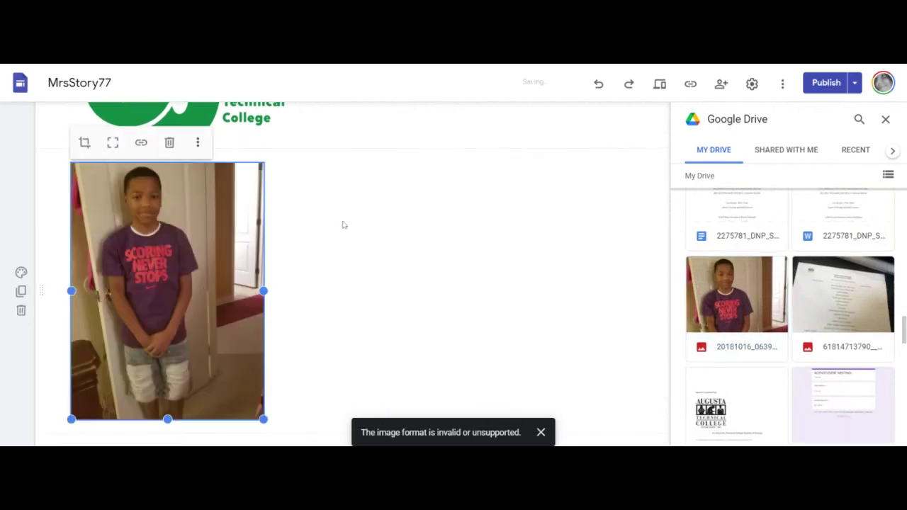
{"action": "left_click", "coordinate": [516, 162]}
{"action": "scroll", "coordinate": [591, 267], "scroll_direction": "up", "scroll_amount": 3}
{"action": "scroll", "coordinate": [593, 269], "scroll_direction": "down", "scroll_amount": 2}
{"action": "scroll", "coordinate": [593, 269], "scroll_direction": "down", "scroll_amount": 3}
- Look through the folders and files in My Drive that could be inserted on the page, and leave the Drive browser
{"action": "left_click", "coordinate": [350, 298]}
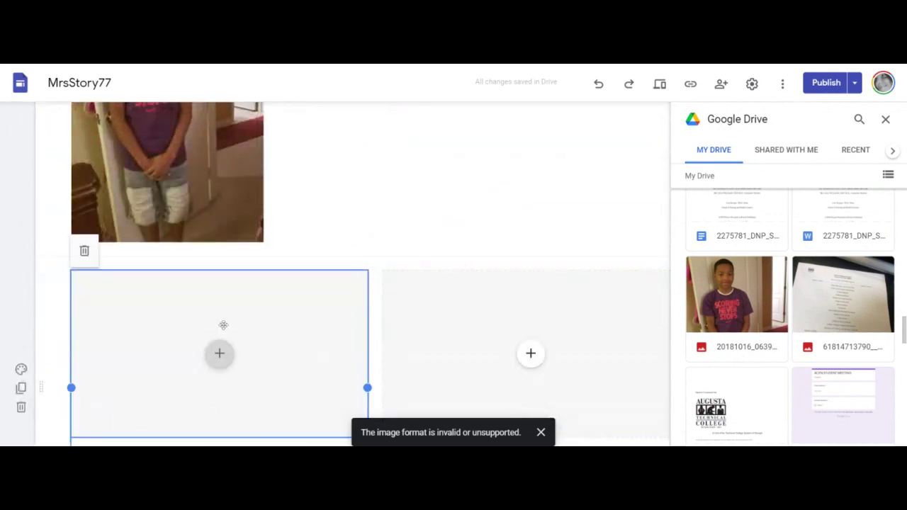
{"action": "scroll", "coordinate": [873, 214], "scroll_direction": "up", "scroll_amount": 10}
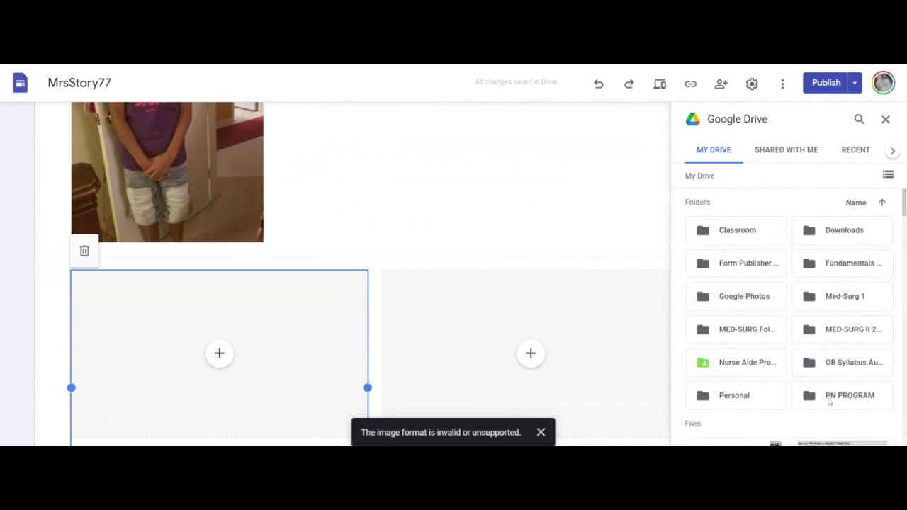
{"action": "scroll", "coordinate": [828, 368], "scroll_direction": "down", "scroll_amount": 5}
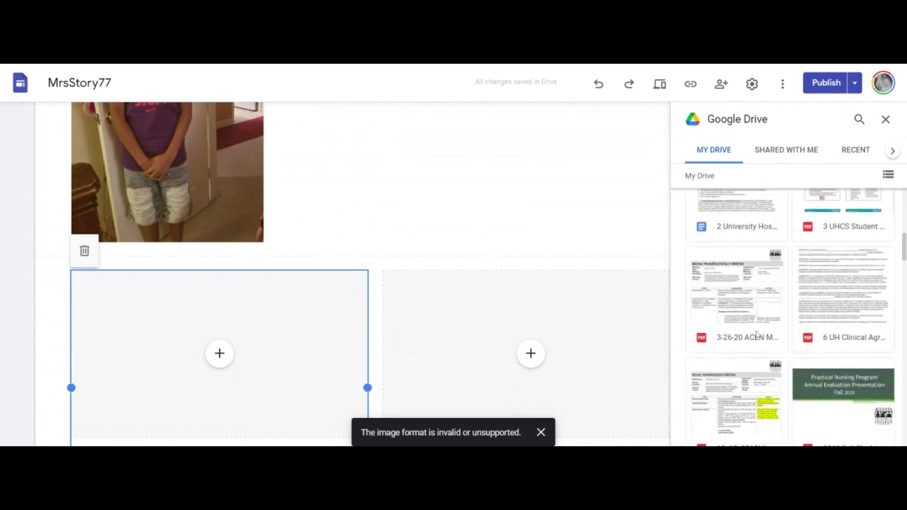
{"action": "scroll", "coordinate": [795, 357], "scroll_direction": "down", "scroll_amount": 3}
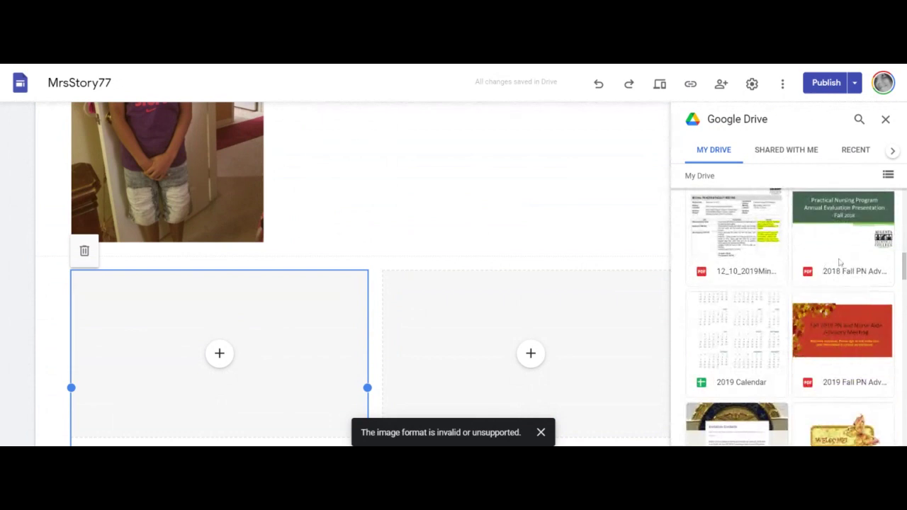
{"action": "scroll", "coordinate": [882, 383], "scroll_direction": "down", "scroll_amount": 3}
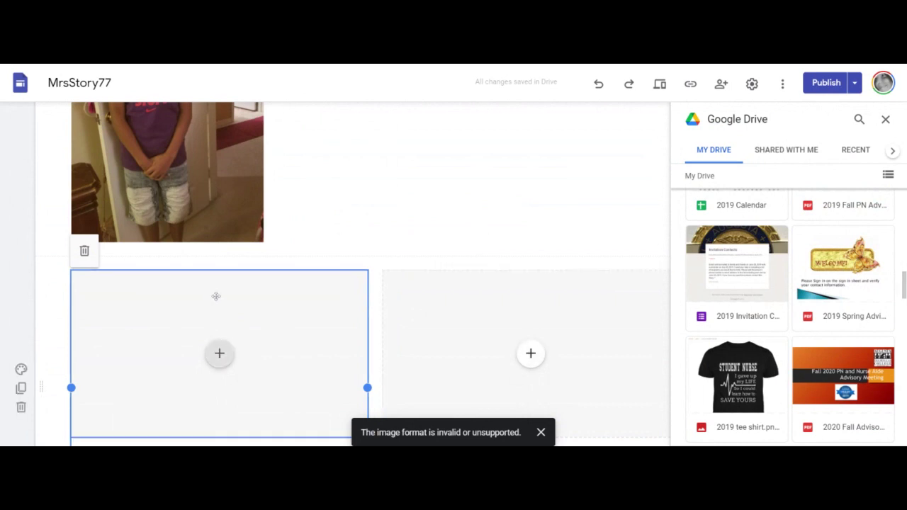
{"action": "left_click", "coordinate": [885, 119]}
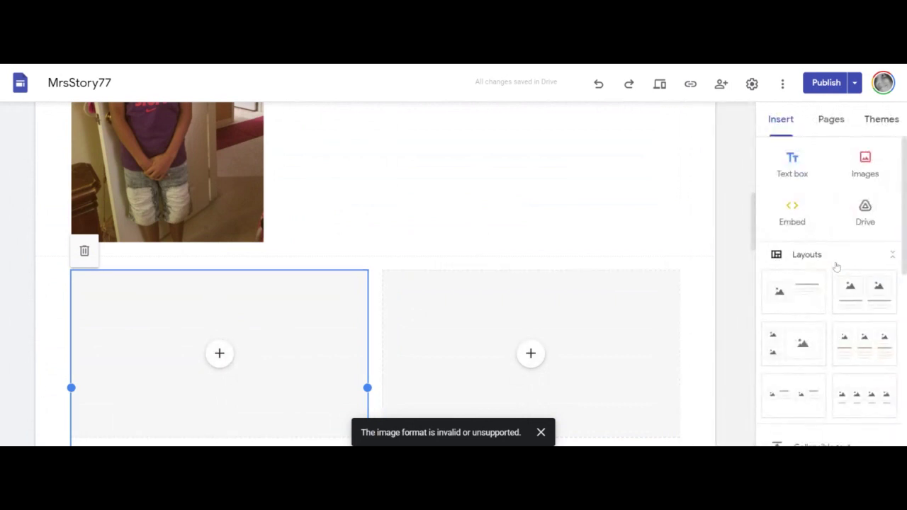
{"action": "left_click", "coordinate": [792, 214]}
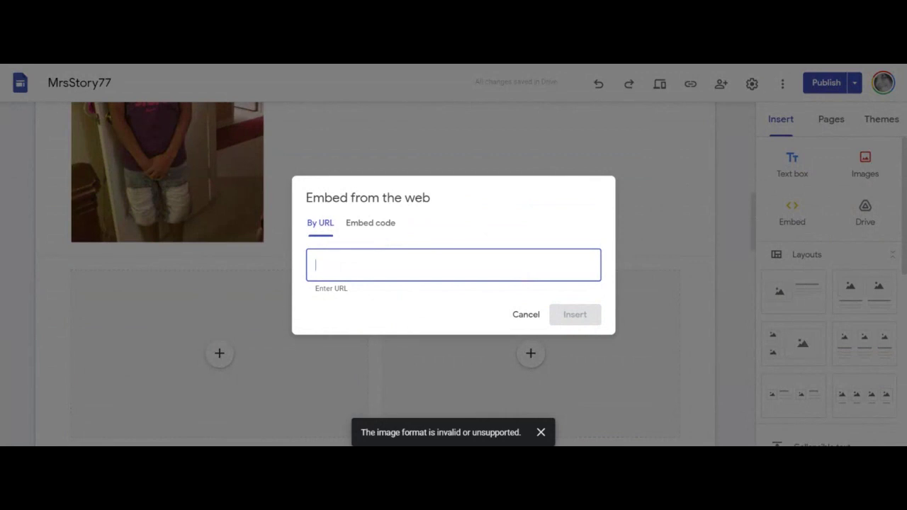
{"action": "type", "text": "www.augustatech.edu"}
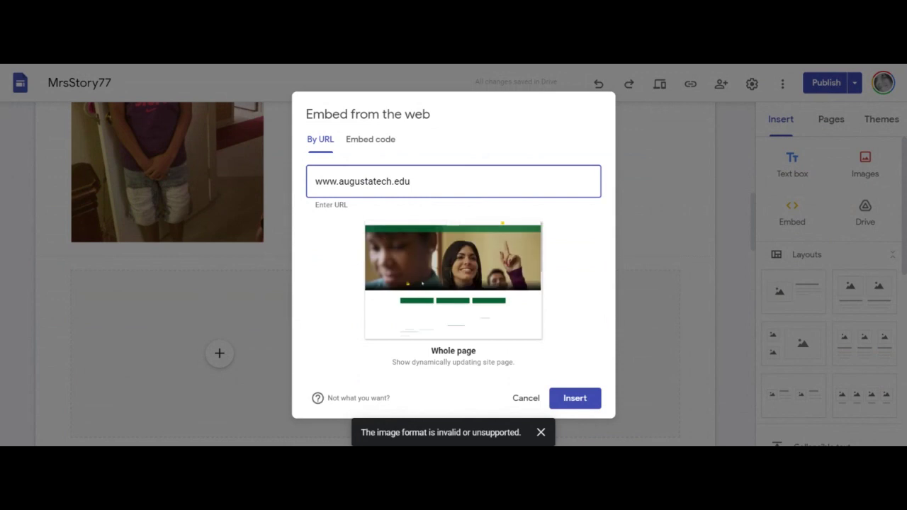
{"action": "left_click", "coordinate": [579, 399]}
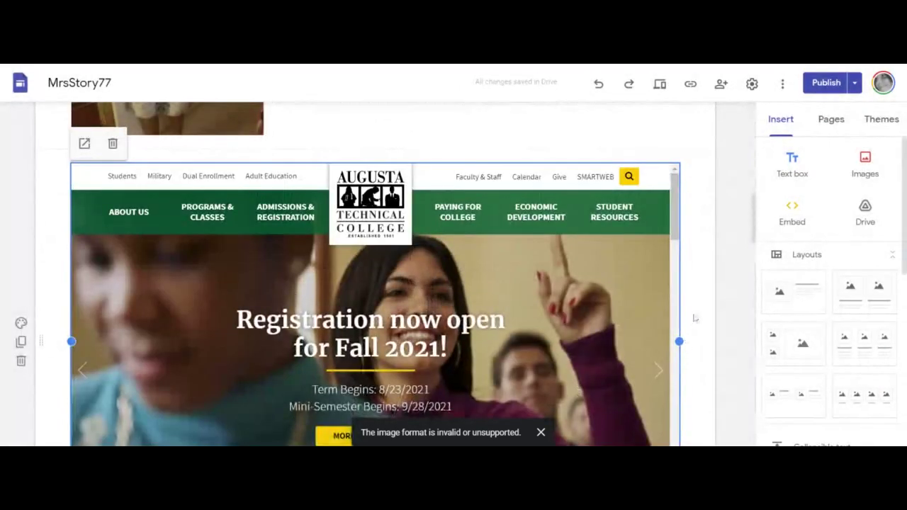
{"action": "scroll", "coordinate": [694, 318], "scroll_direction": "down", "scroll_amount": 3}
{"action": "scroll", "coordinate": [694, 318], "scroll_direction": "up", "scroll_amount": 5}
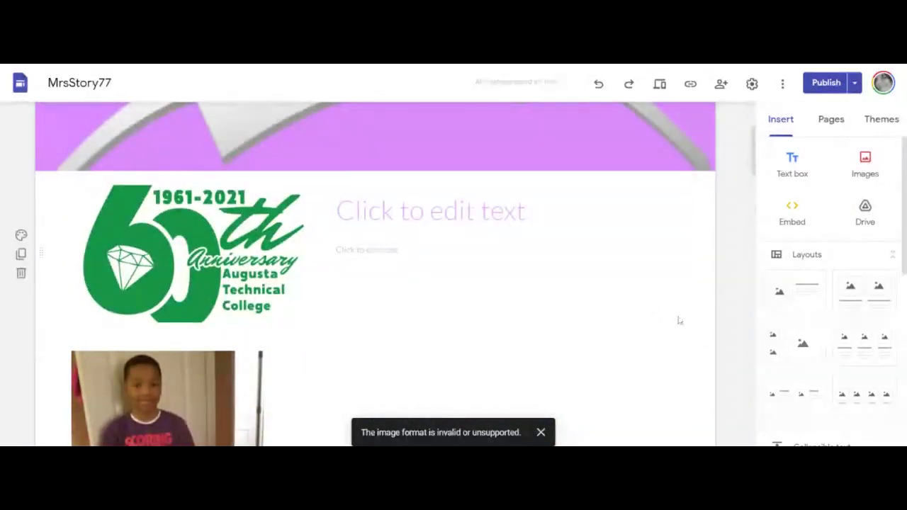
- Check the quick insert options offered at several spots on the Video page's header
{"action": "scroll", "coordinate": [677, 319], "scroll_direction": "up", "scroll_amount": 2}
{"action": "scroll", "coordinate": [684, 328], "scroll_direction": "down", "scroll_amount": 1}
{"action": "scroll", "coordinate": [701, 293], "scroll_direction": "down", "scroll_amount": 2}
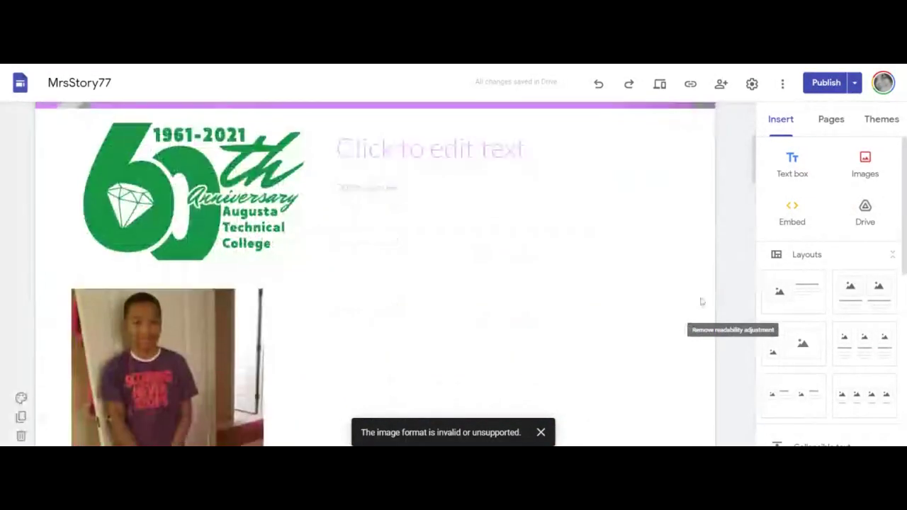
{"action": "scroll", "coordinate": [702, 290], "scroll_direction": "up", "scroll_amount": 3}
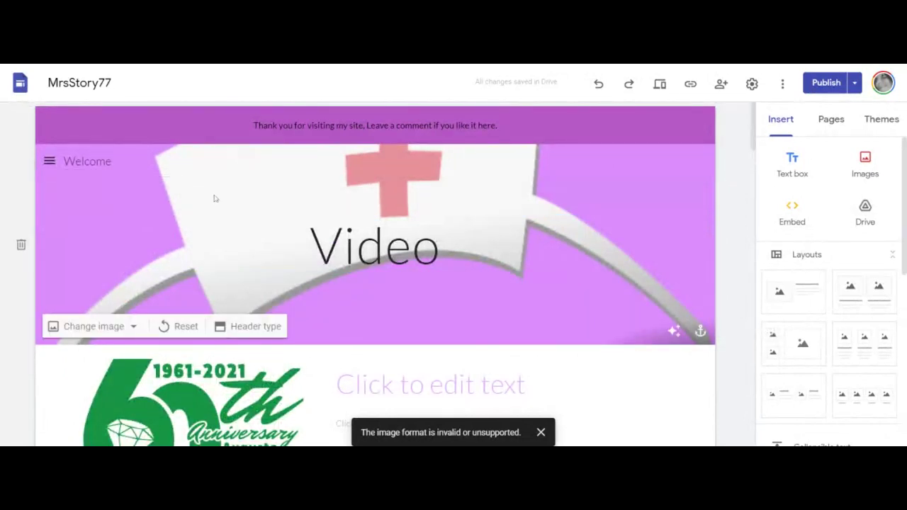
{"action": "double_click", "coordinate": [250, 202]}
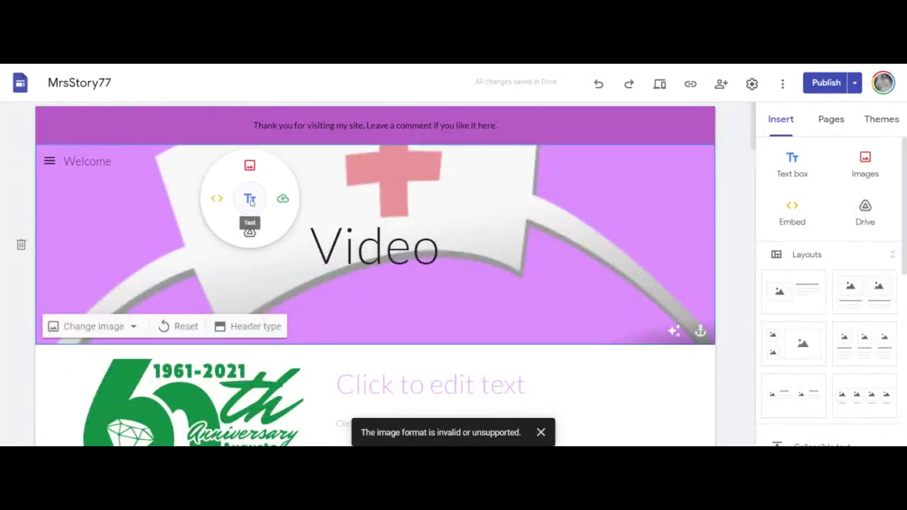
{"action": "double_click", "coordinate": [383, 197]}
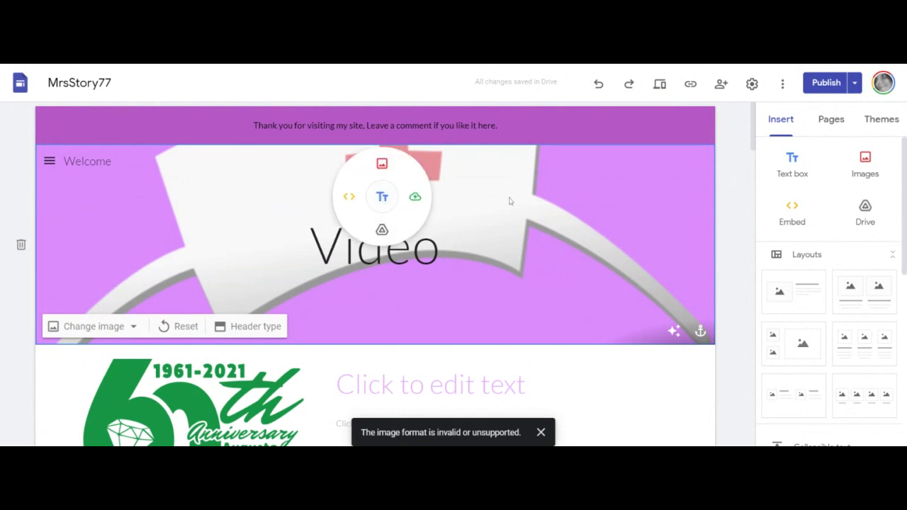
{"action": "double_click", "coordinate": [512, 191]}
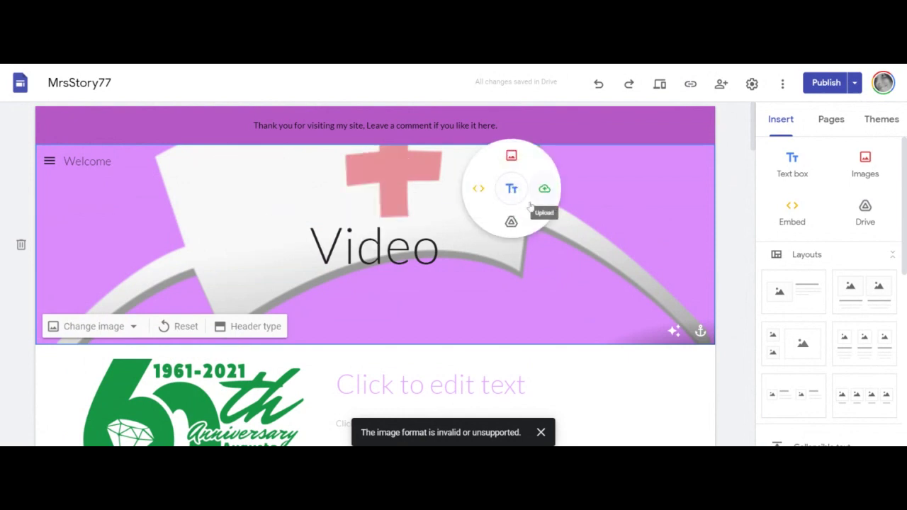
{"action": "double_click", "coordinate": [42, 198]}
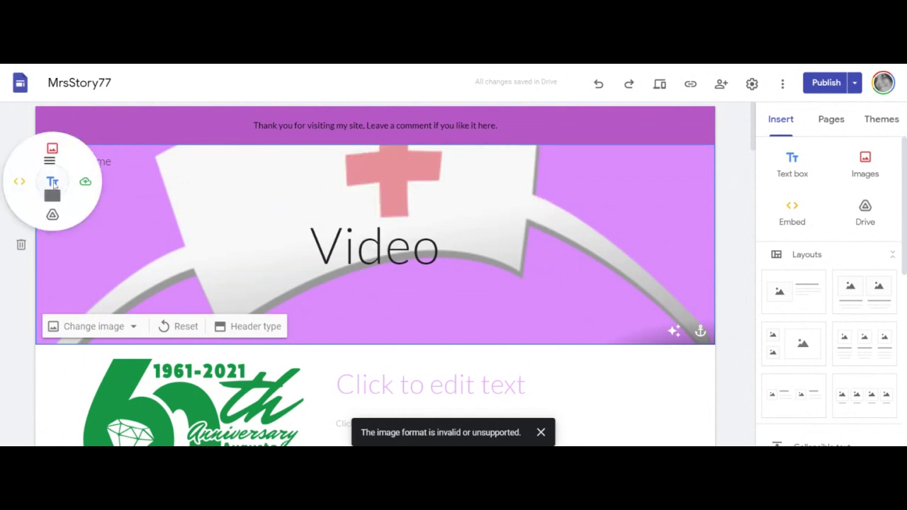
{"action": "double_click", "coordinate": [177, 214]}
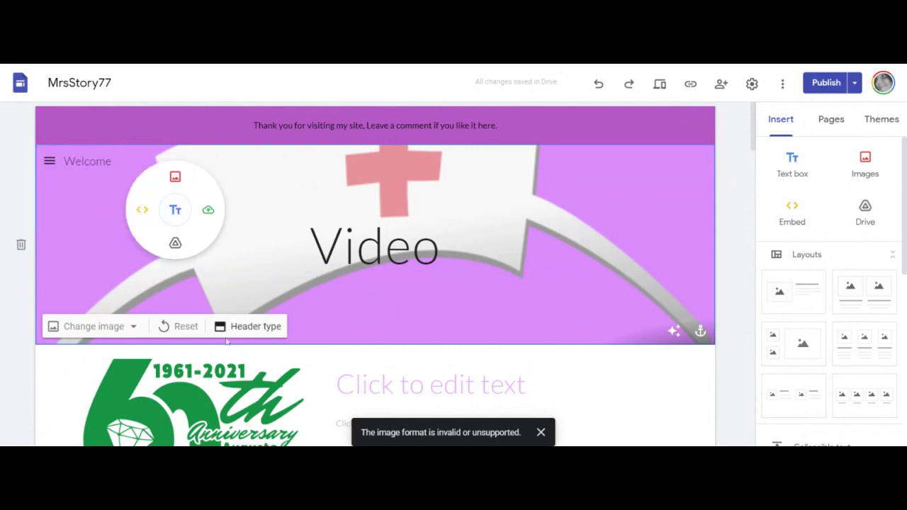
- Look over the header types and replace the Video page's header image with an uploaded photo of a patient mannequin in a hospital bed
{"action": "left_click", "coordinate": [258, 333]}
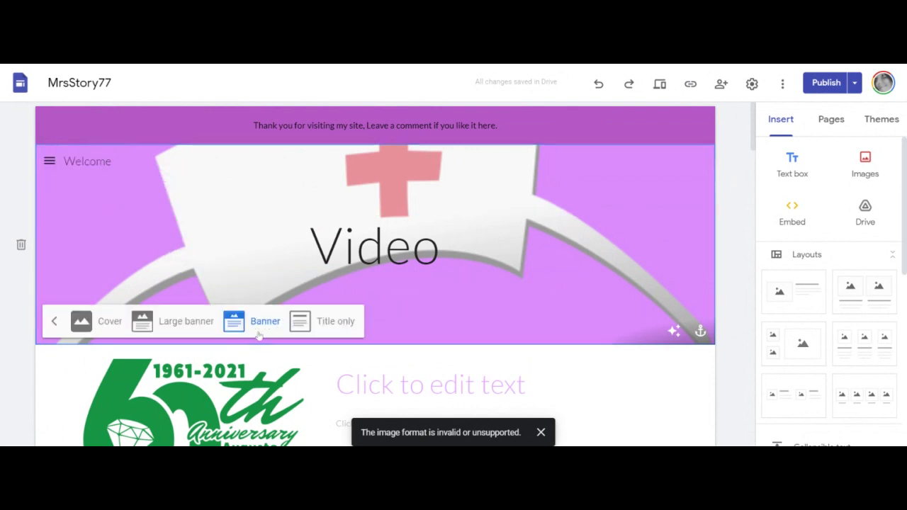
{"action": "left_click", "coordinate": [52, 323]}
{"action": "left_click", "coordinate": [93, 328]}
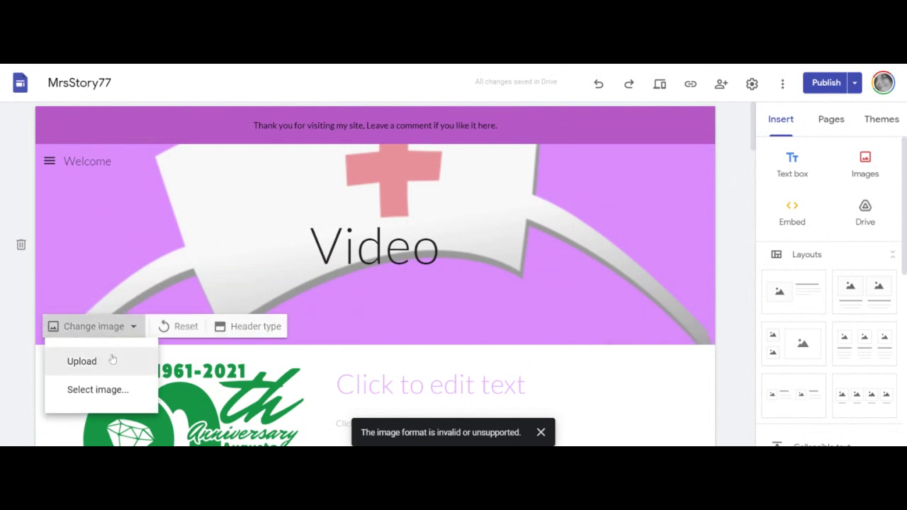
{"action": "left_click", "coordinate": [112, 361]}
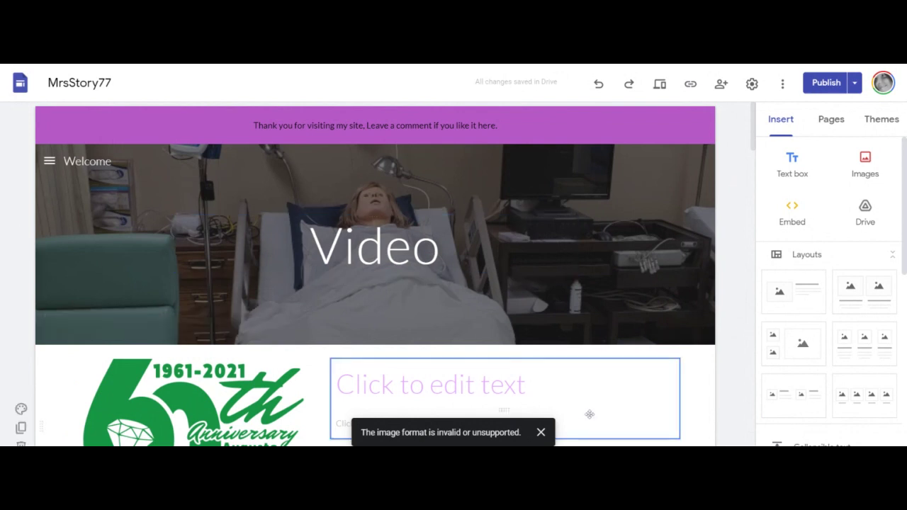
- Add a text box reading "Welcome to Practical Nursing" above the 60th anniversary logo
{"action": "scroll", "coordinate": [702, 397], "scroll_direction": "down", "scroll_amount": 4}
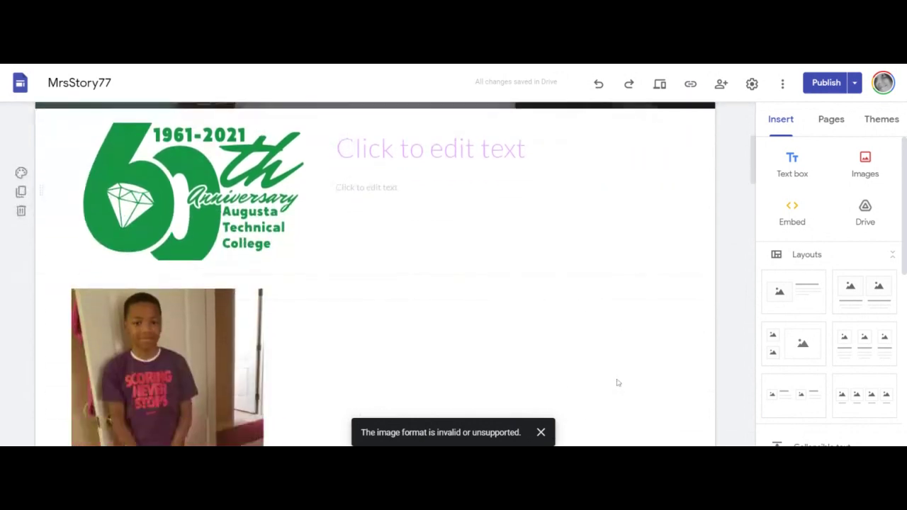
{"action": "scroll", "coordinate": [647, 384], "scroll_direction": "down", "scroll_amount": 1}
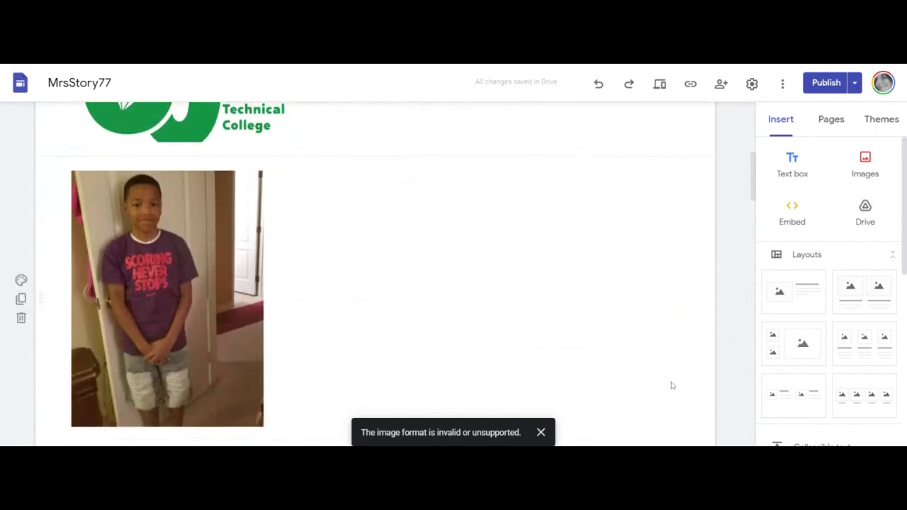
{"action": "scroll", "coordinate": [672, 384], "scroll_direction": "up", "scroll_amount": 4}
{"action": "scroll", "coordinate": [708, 300], "scroll_direction": "down", "scroll_amount": 4}
{"action": "scroll", "coordinate": [600, 243], "scroll_direction": "up", "scroll_amount": 2}
{"action": "left_click", "coordinate": [792, 167]}
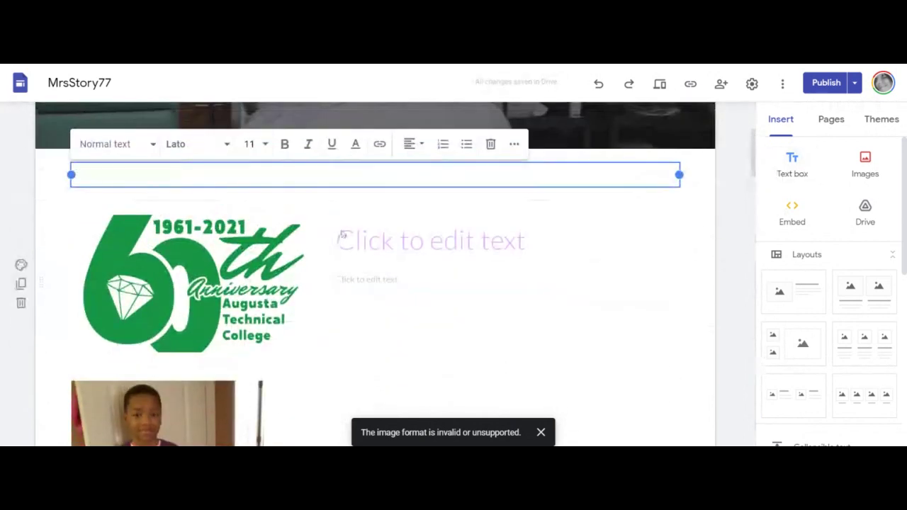
{"action": "type", "text": "Welcome to practical nurs"}
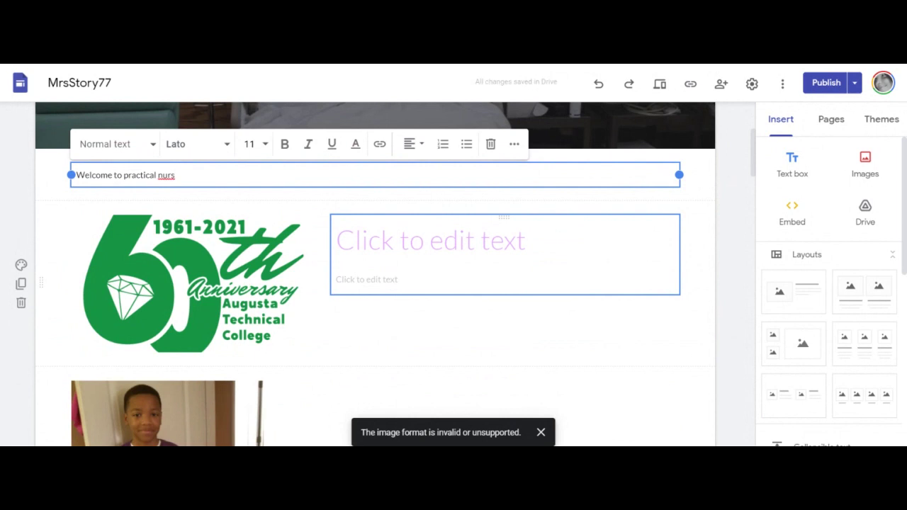
{"action": "type", "text": "in"}
{"action": "key", "text": "BackSpace"}
{"action": "type", "text": "N"}
{"action": "key", "text": "Left"}
{"action": "key", "text": "BackSpace"}
{"action": "type", "text": "P"}
{"action": "key", "text": "Left"}
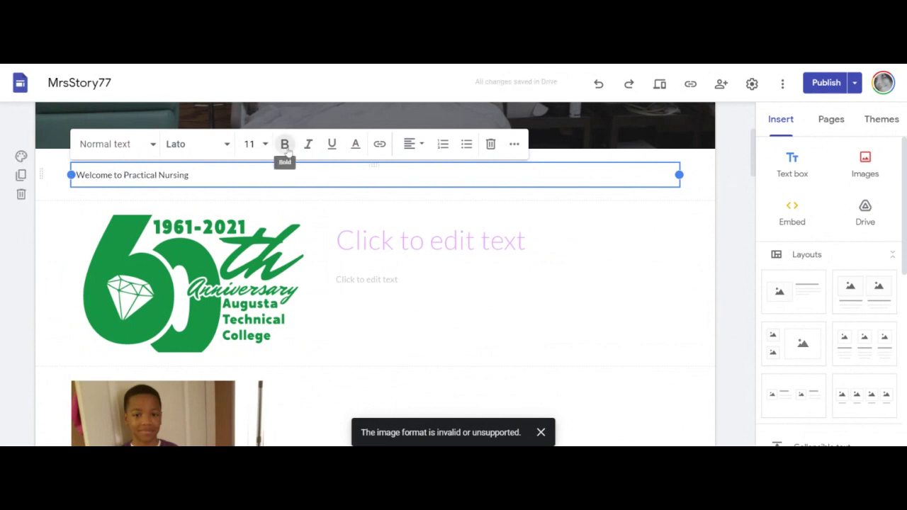
{"action": "key", "text": "End"}
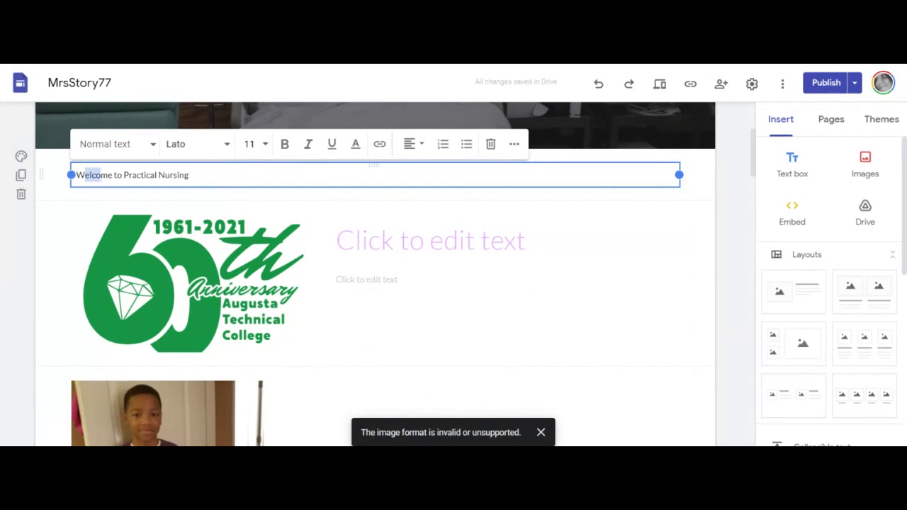
- Center the whole "Welcome to Practical Nursing" line in its text box
{"action": "left_click_drag", "start_coordinate": [190, 175], "coordinate": [76, 175]}
{"action": "left_click", "coordinate": [124, 175]}
{"action": "double_click", "coordinate": [95, 175]}
{"action": "left_click", "coordinate": [122, 175]}
{"action": "left_click_drag", "start_coordinate": [187, 175], "coordinate": [75, 175]}
{"action": "left_click", "coordinate": [189, 175]}
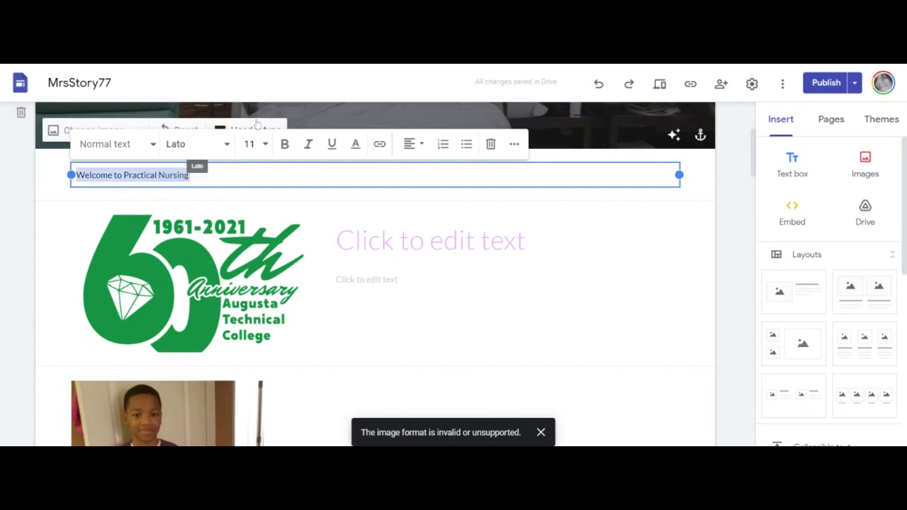
{"action": "left_click", "coordinate": [414, 145]}
{"action": "left_click", "coordinate": [416, 187]}
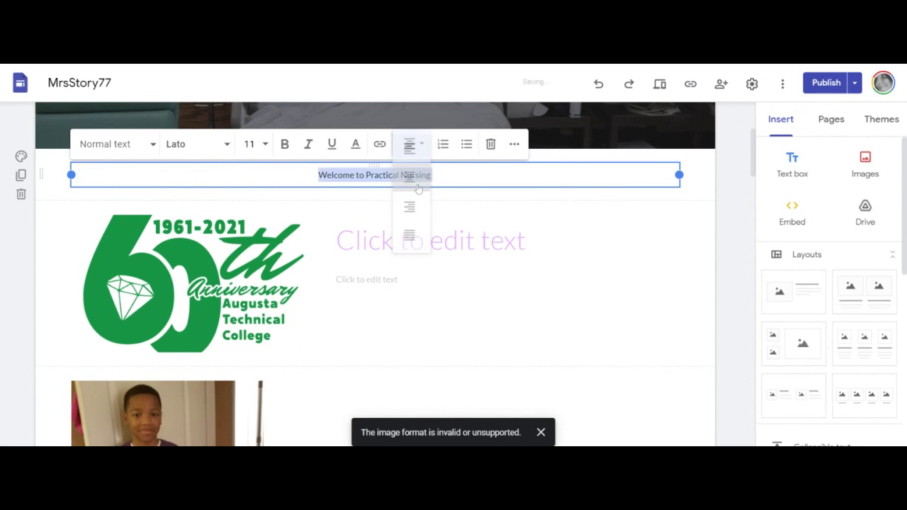
- Set the welcome line's font size to 14 and underline it
{"action": "left_click", "coordinate": [266, 145]}
{"action": "left_click", "coordinate": [247, 323]}
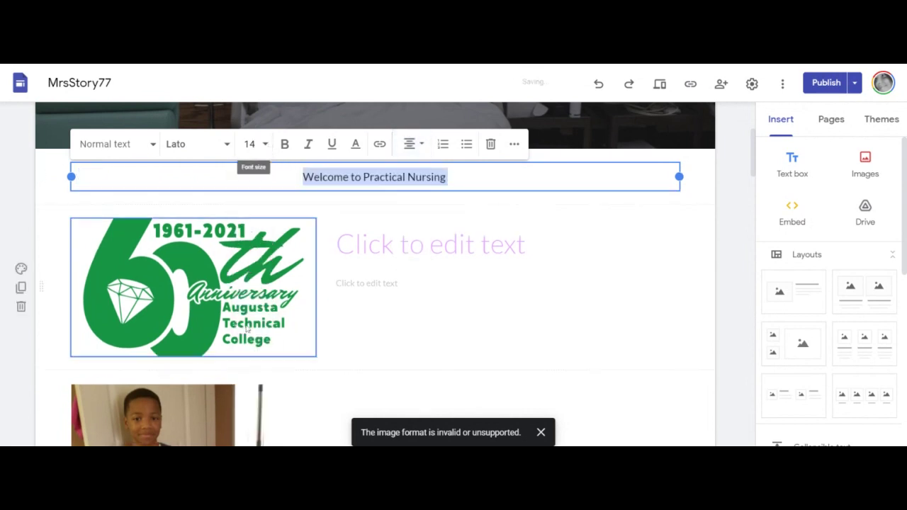
{"action": "left_click", "coordinate": [286, 149]}
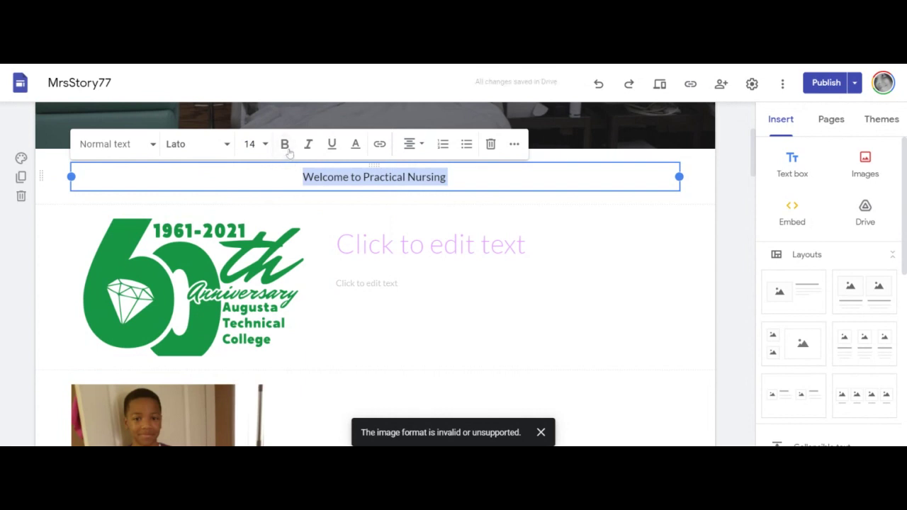
{"action": "left_click", "coordinate": [332, 151]}
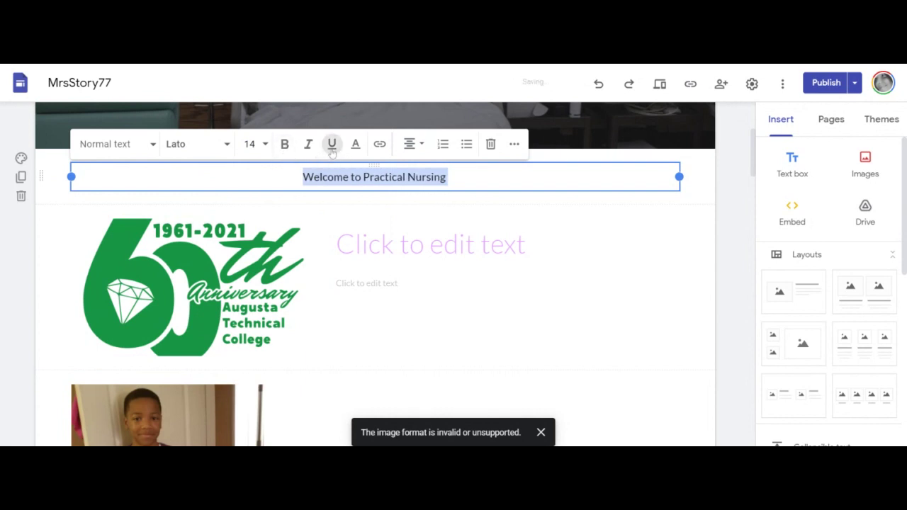
{"action": "left_click", "coordinate": [449, 177]}
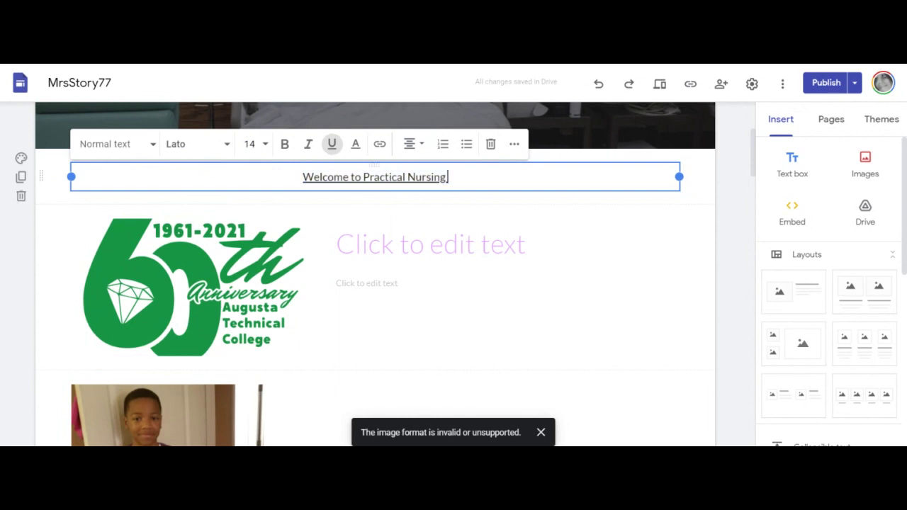
{"action": "left_click", "coordinate": [720, 216]}
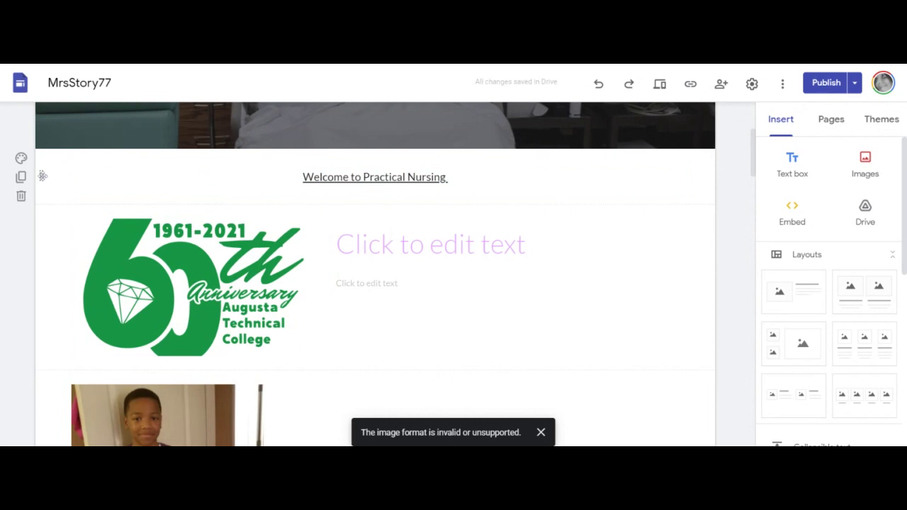
- Move the "Welcome to Practical Nursing" section below the anniversary logo section and remove it from the page
{"action": "left_click", "coordinate": [47, 230]}
{"action": "left_click_drag", "start_coordinate": [45, 176], "coordinate": [41, 382]}
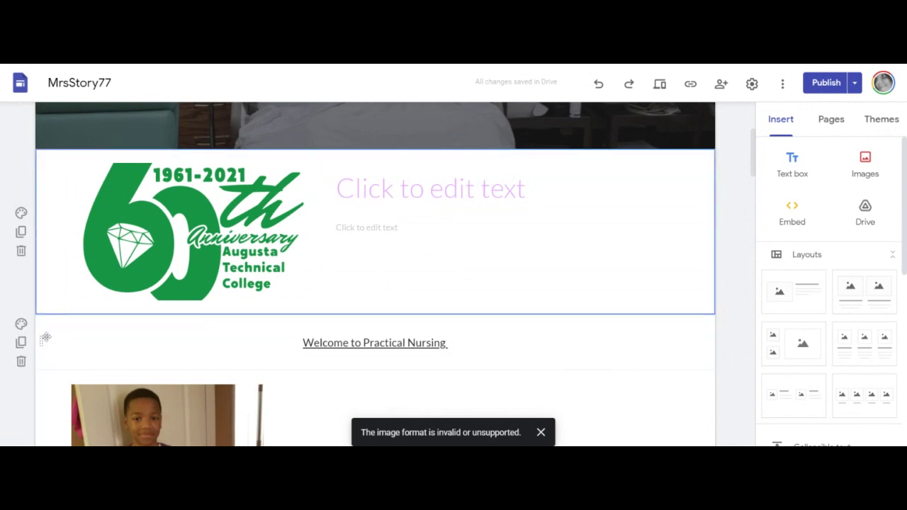
{"action": "double_click", "coordinate": [41, 341]}
{"action": "left_click", "coordinate": [35, 267]}
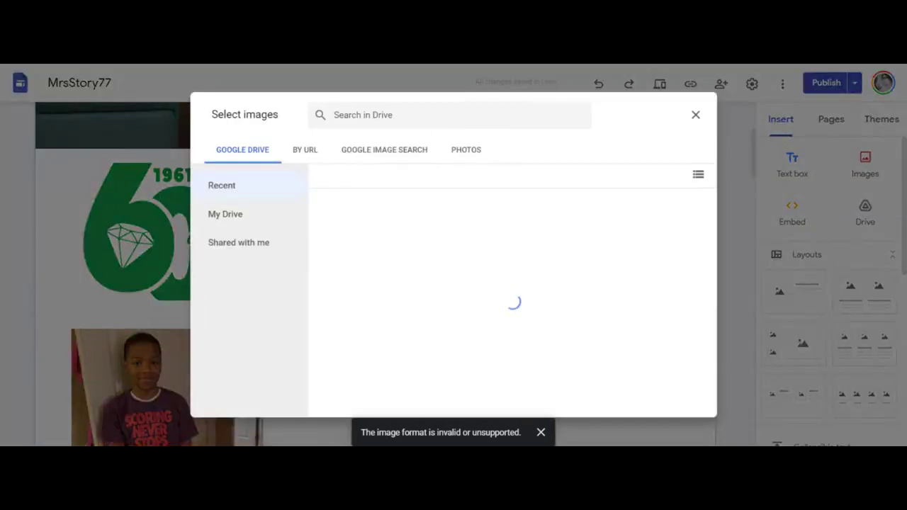
{"action": "left_click", "coordinate": [696, 115]}
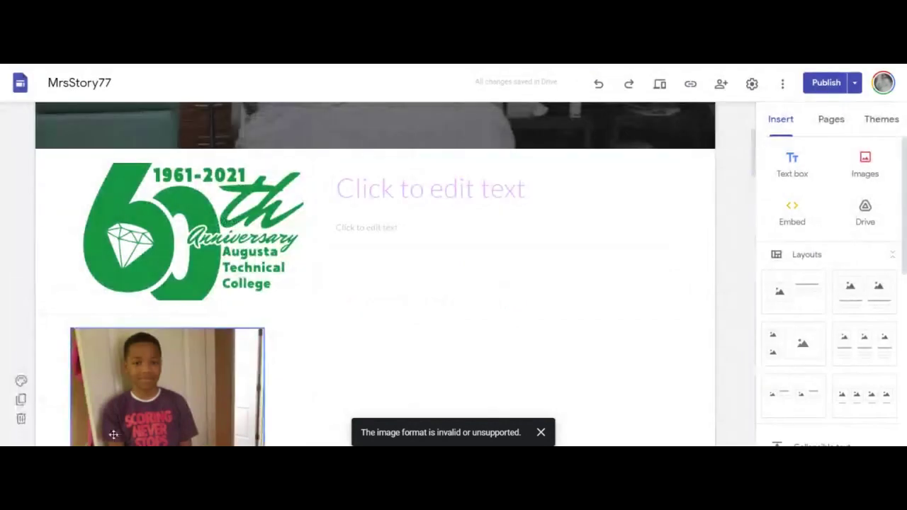
- Enter the title "Practical Nursing Welcome" in the heading placeholder beside the 60th anniversary logo
{"action": "scroll", "coordinate": [477, 331], "scroll_direction": "down", "scroll_amount": 10}
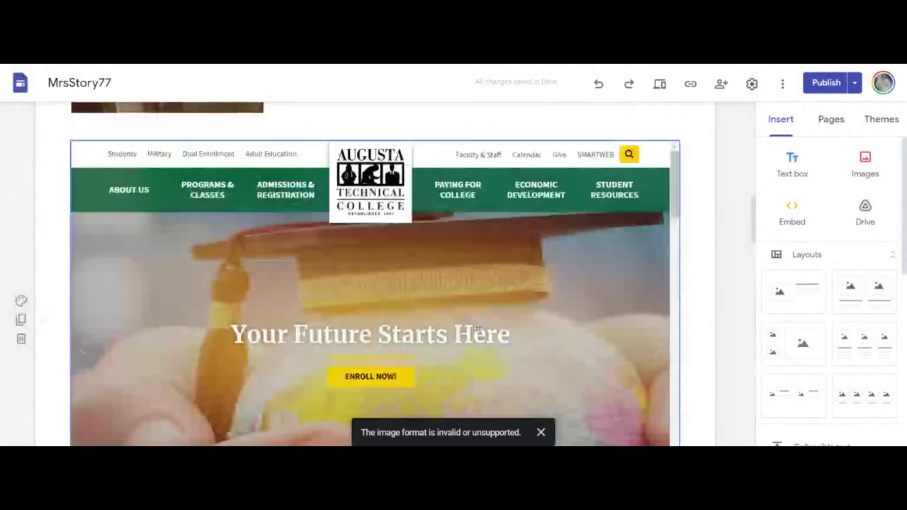
{"action": "scroll", "coordinate": [478, 327], "scroll_direction": "up", "scroll_amount": 10}
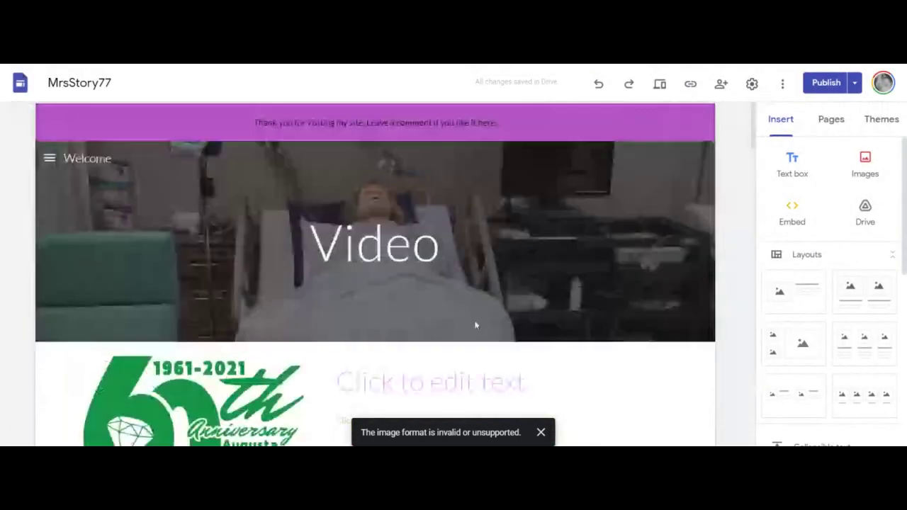
{"action": "scroll", "coordinate": [475, 326], "scroll_direction": "down", "scroll_amount": 3}
{"action": "scroll", "coordinate": [494, 359], "scroll_direction": "up", "scroll_amount": 3}
{"action": "scroll", "coordinate": [553, 321], "scroll_direction": "down", "scroll_amount": 3}
{"action": "left_click", "coordinate": [394, 235]}
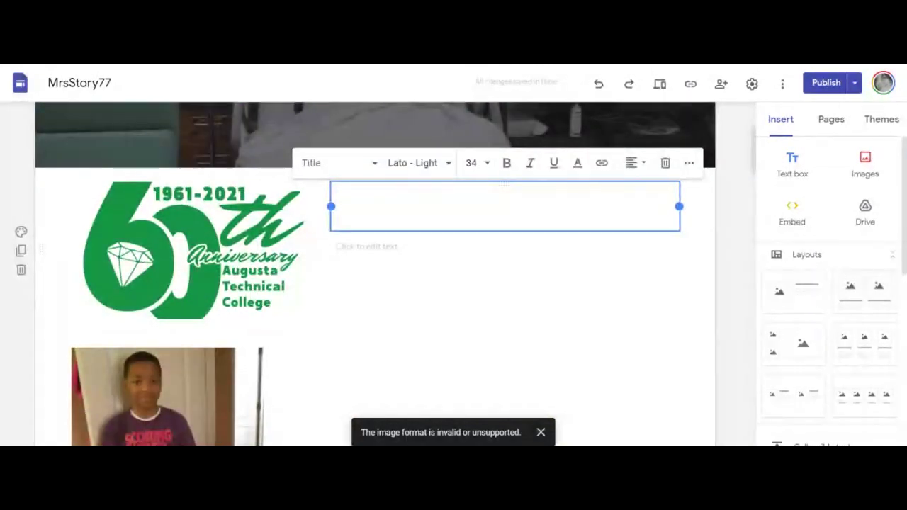
{"action": "type", "text": "practial"}
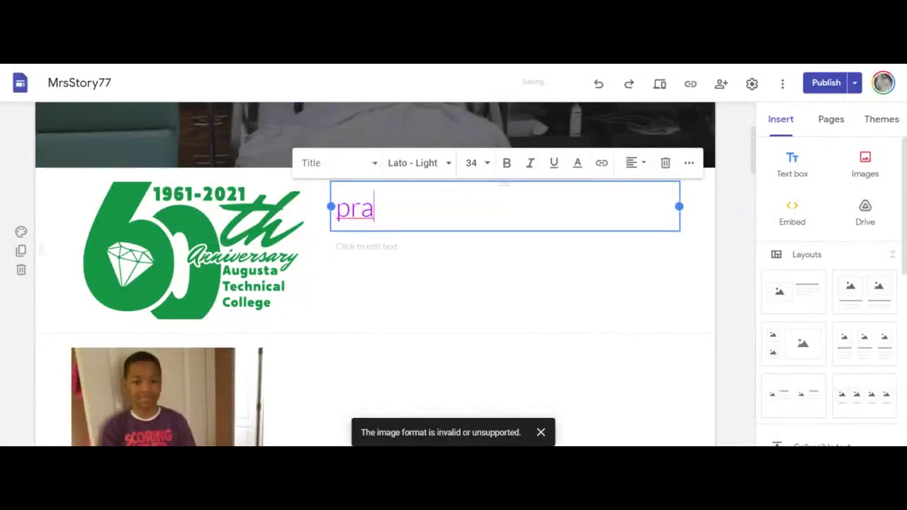
{"action": "key", "text": "BackSpace"}
{"action": "key", "text": "BackSpace"}
{"action": "key", "text": "BackSpace"}
{"action": "key", "text": "BackSpace"}
{"action": "key", "text": "BackSpace"}
{"action": "key", "text": "BackSpace"}
{"action": "key", "text": "BackSpace"}
{"action": "key", "text": "BackSpace"}
{"action": "type", "text": "Practi"}
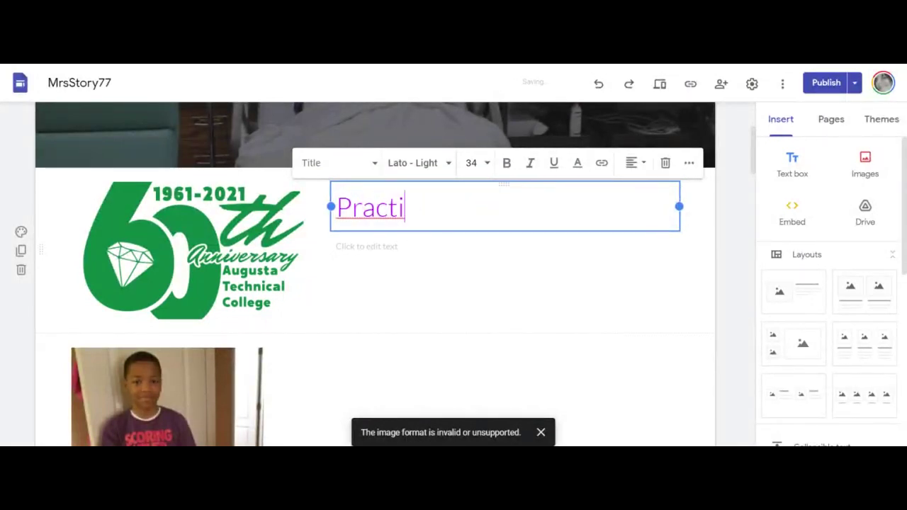
{"action": "type", "text": "cal Nursin"}
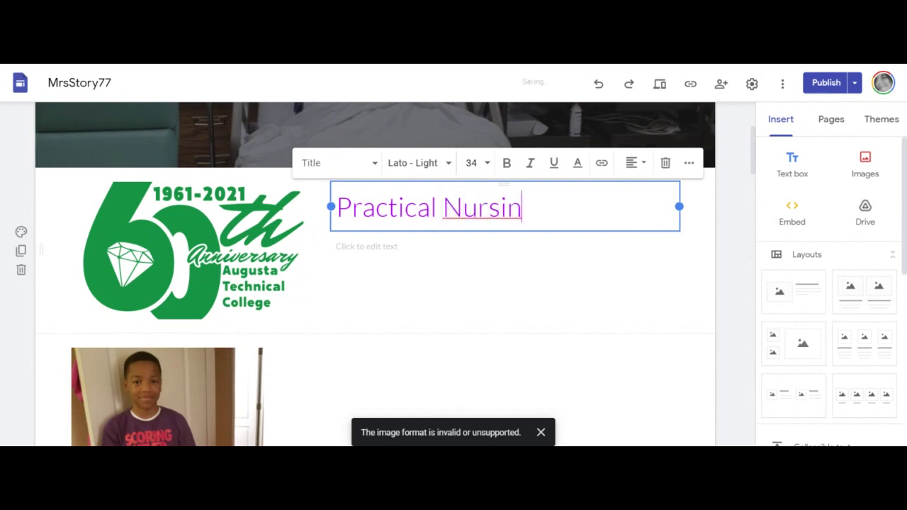
{"action": "type", "text": "g Welcome"}
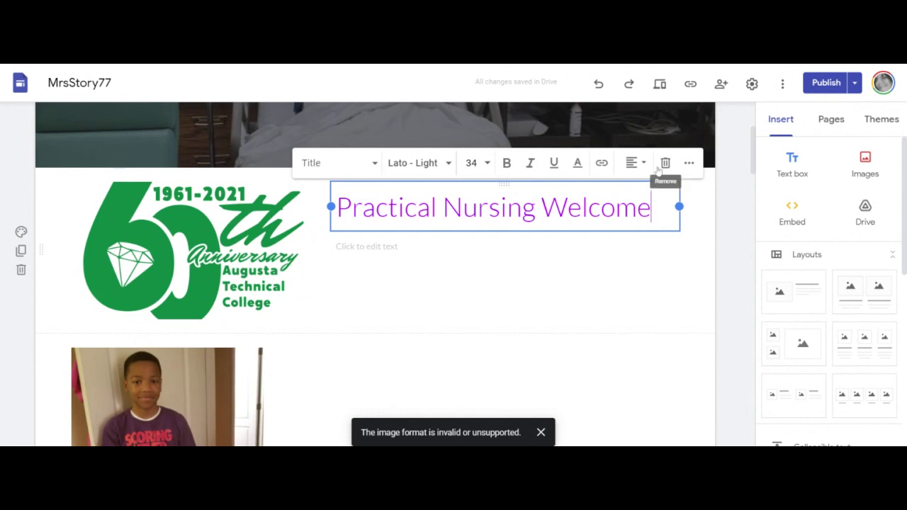
- Set the whole "Practical Nursing Welcome" title in the Comic Sans MS font
{"action": "left_click", "coordinate": [447, 165]}
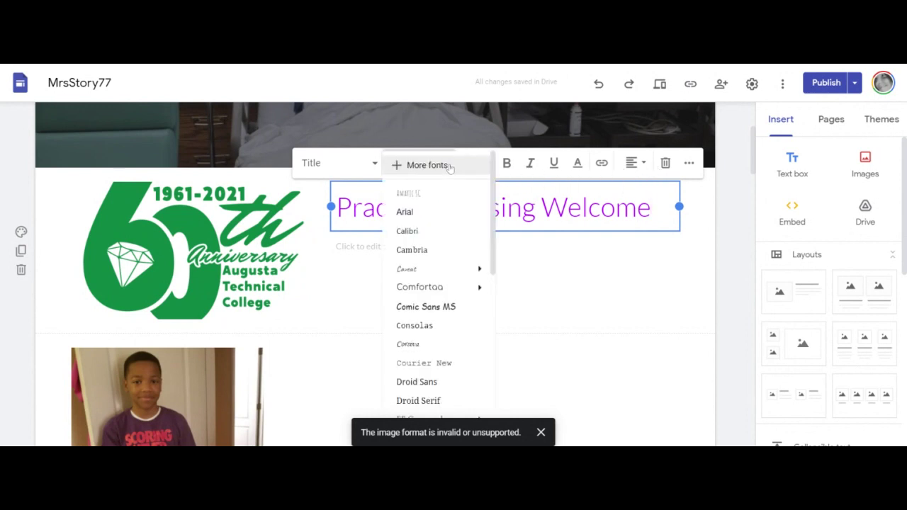
{"action": "left_click", "coordinate": [440, 307]}
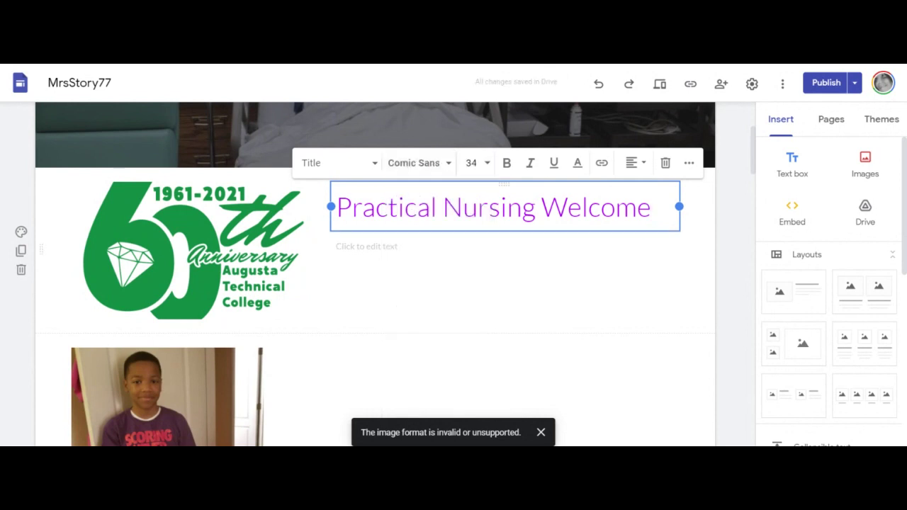
{"action": "left_click", "coordinate": [615, 207]}
{"action": "key", "text": "ctrl+a"}
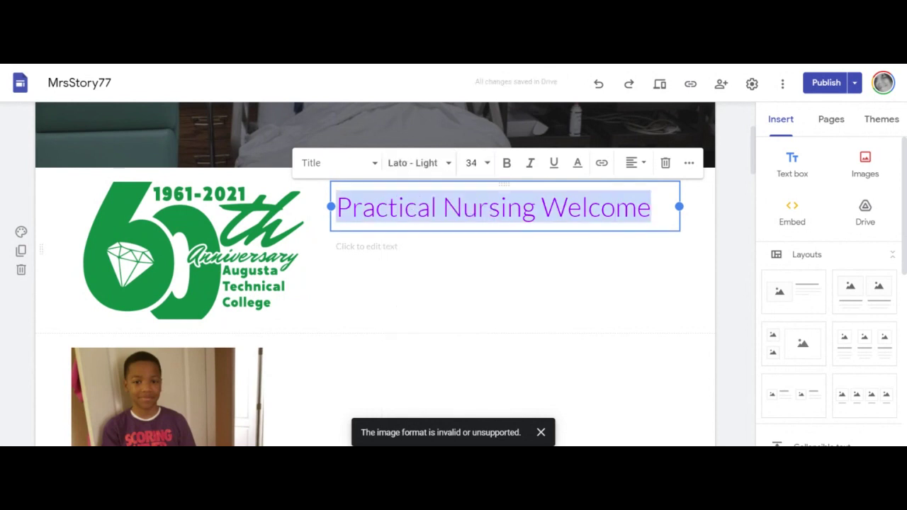
{"action": "left_click", "coordinate": [418, 163]}
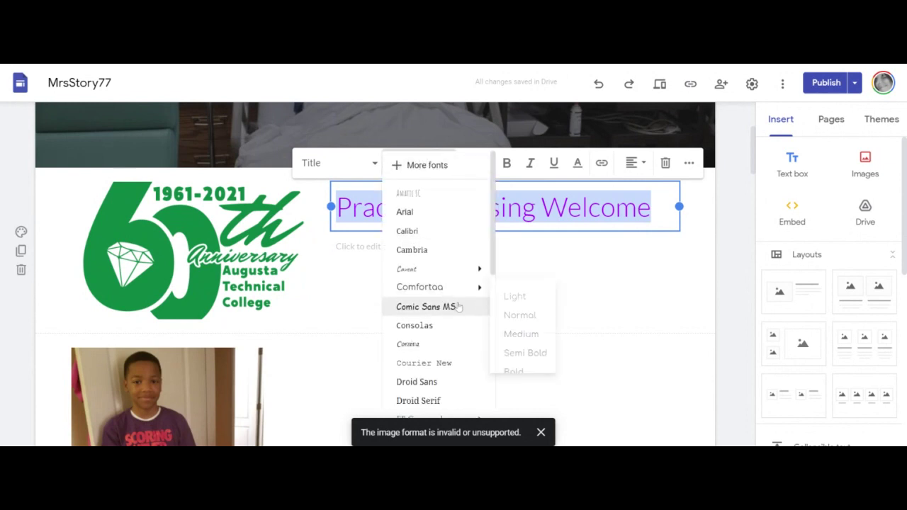
{"action": "left_click", "coordinate": [425, 307]}
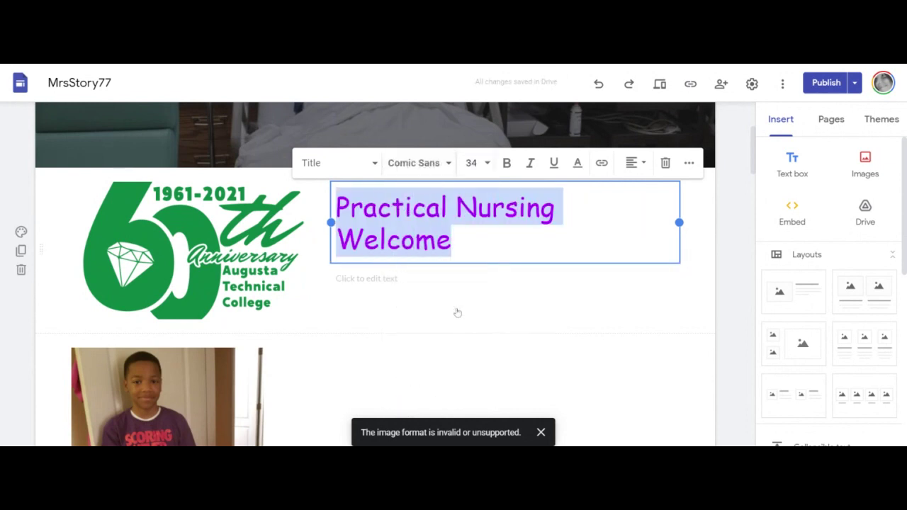
- Change the selected welcome title's font to Caveat Bold
{"action": "left_click", "coordinate": [446, 170]}
{"action": "mouse_move", "coordinate": [434, 276]}
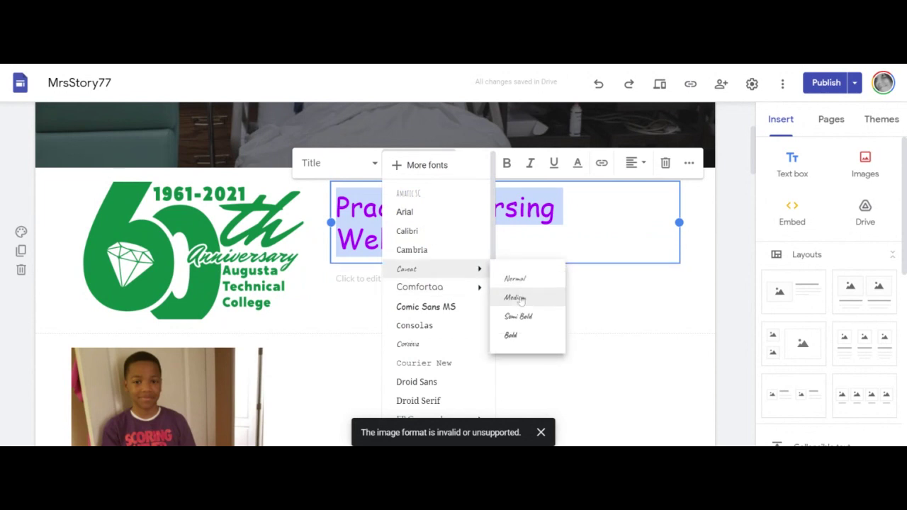
{"action": "left_click", "coordinate": [531, 336]}
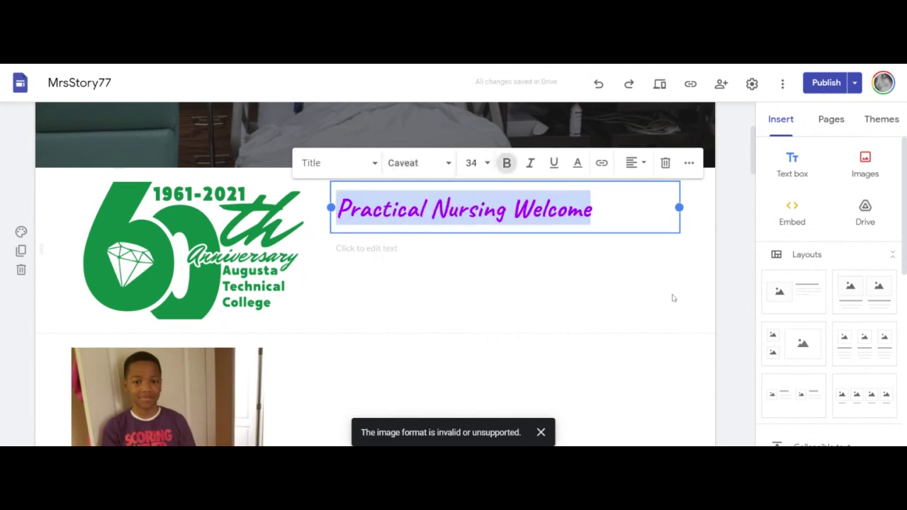
- Try the Heading text style on the welcome title and switch it back to the Title style
{"action": "left_click", "coordinate": [338, 168]}
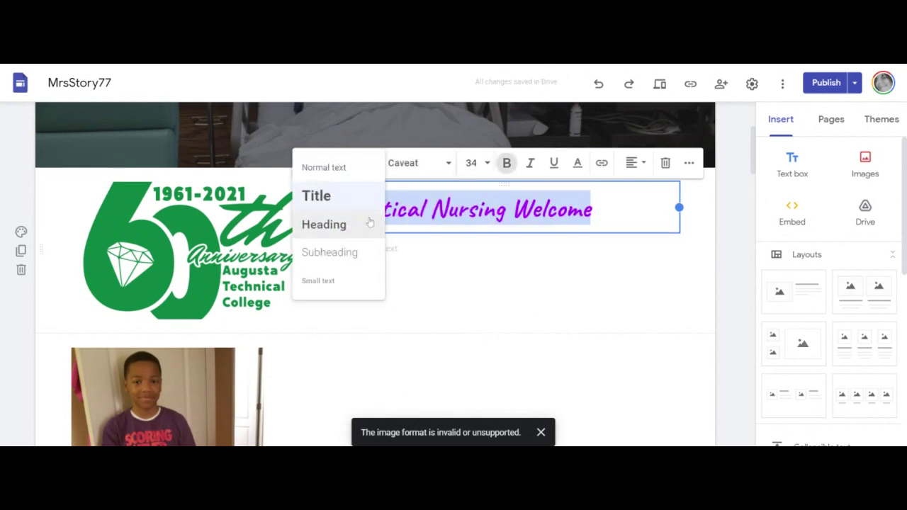
{"action": "left_click", "coordinate": [360, 237]}
{"action": "left_click", "coordinate": [354, 170]}
{"action": "left_click", "coordinate": [348, 201]}
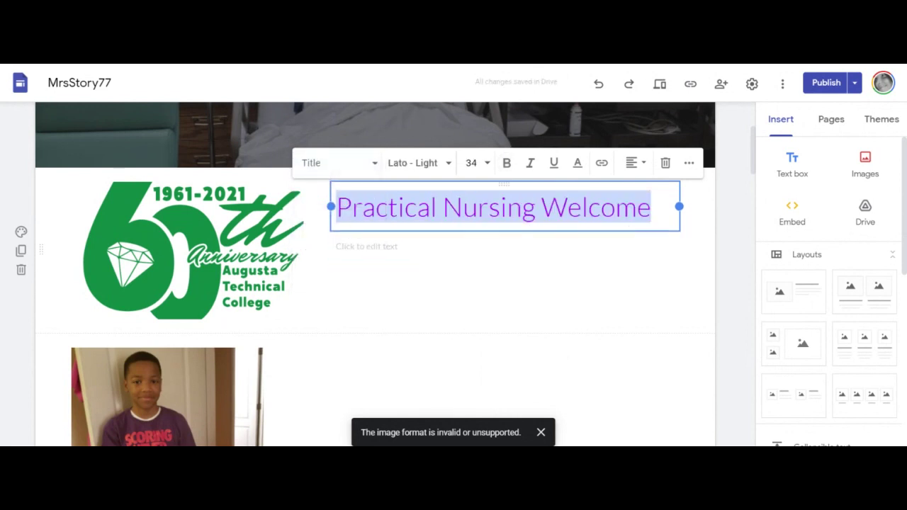
- Apply the Caveat Bold font to the Title-styled "Practical Nursing Welcome" text and deselect it
{"action": "left_click", "coordinate": [439, 170]}
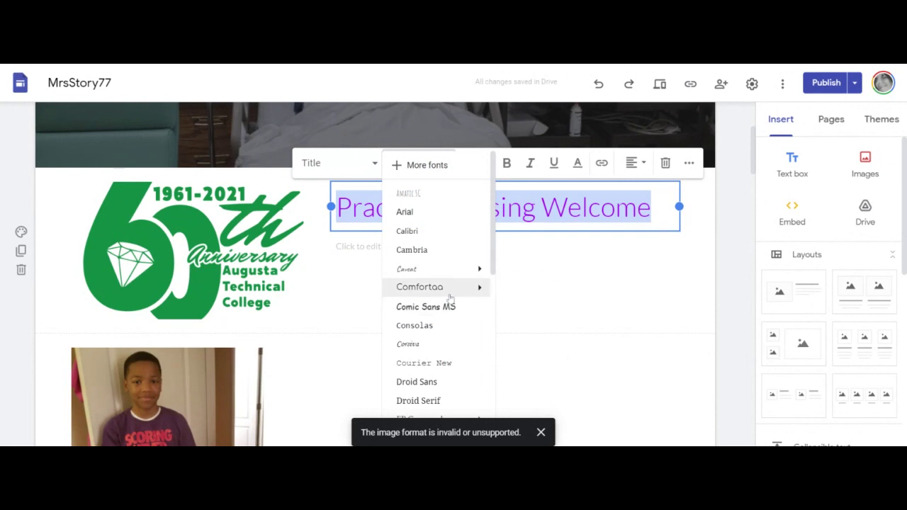
{"action": "mouse_move", "coordinate": [452, 273]}
{"action": "left_click", "coordinate": [512, 335]}
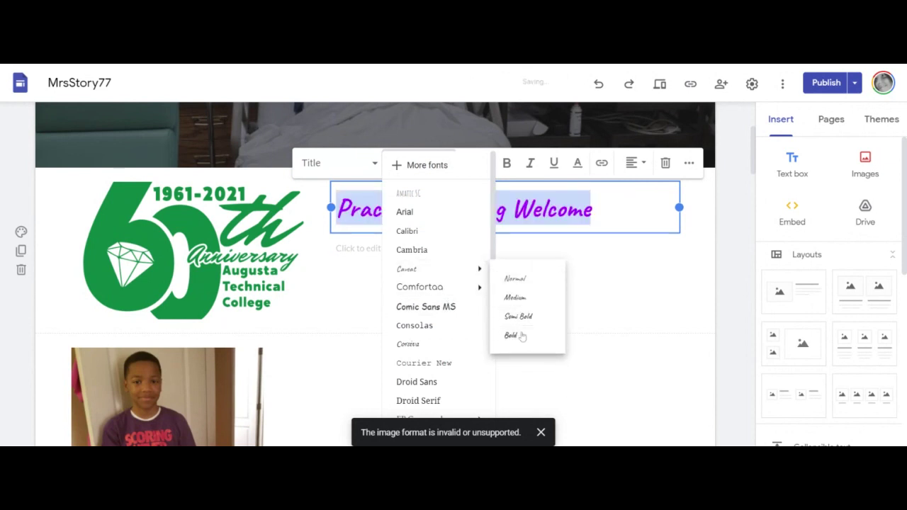
{"action": "left_click", "coordinate": [633, 297]}
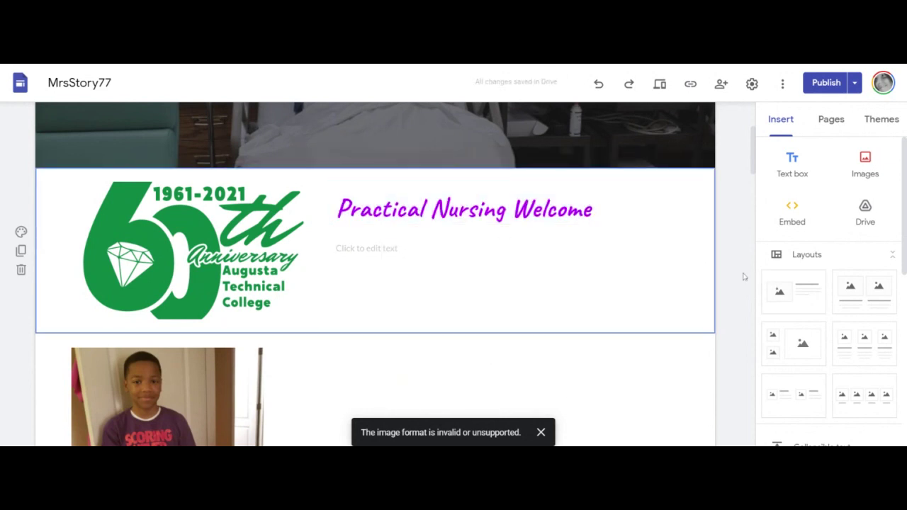
- Review the site's theme choices, its page list, and the additional and publishing options
{"action": "scroll", "coordinate": [742, 277], "scroll_direction": "up", "scroll_amount": 3}
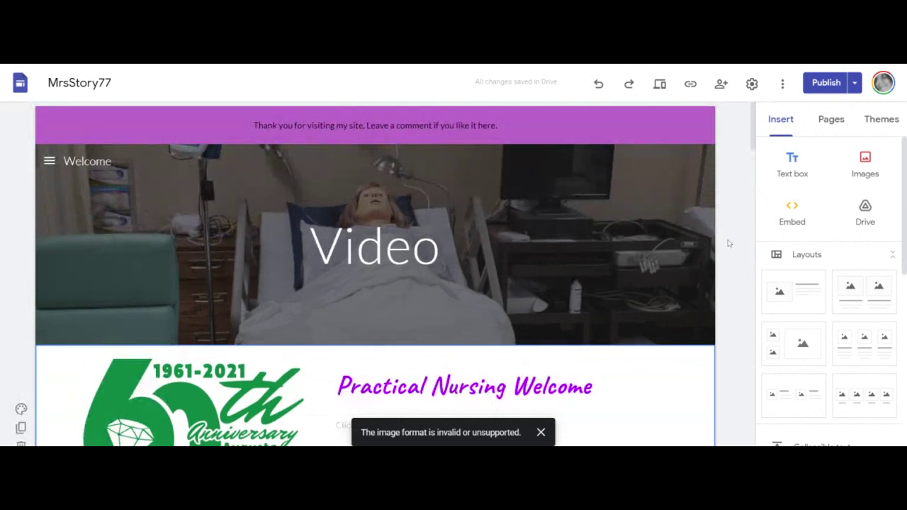
{"action": "mouse_move", "coordinate": [476, 331]}
{"action": "left_click", "coordinate": [878, 120]}
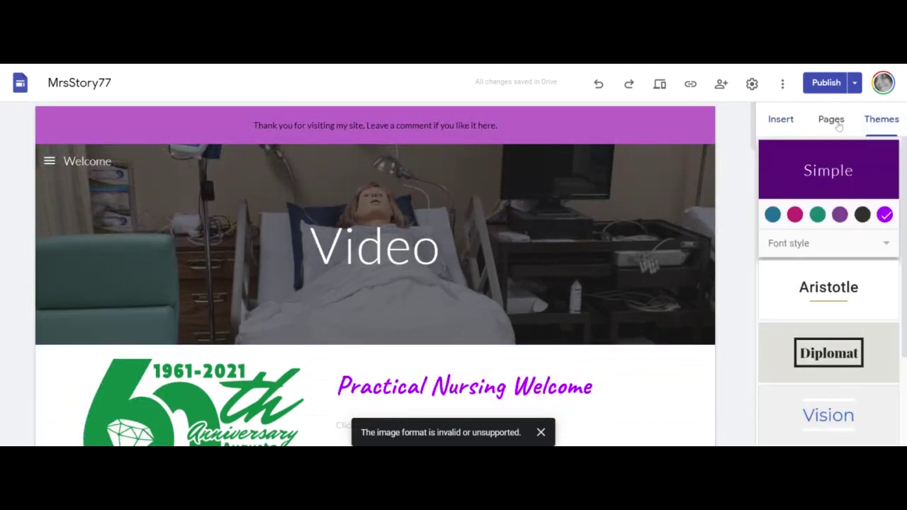
{"action": "left_click", "coordinate": [836, 124]}
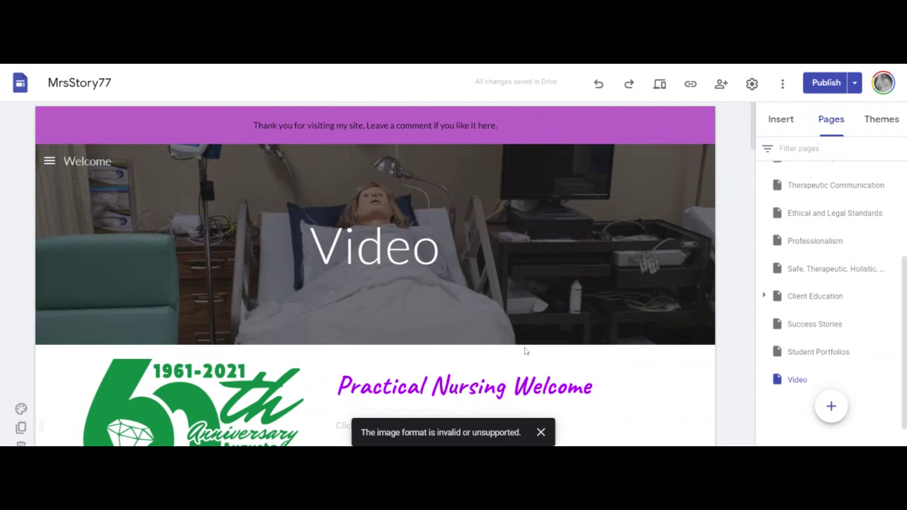
{"action": "scroll", "coordinate": [553, 346], "scroll_direction": "down", "scroll_amount": 6}
{"action": "scroll", "coordinate": [638, 354], "scroll_direction": "up", "scroll_amount": 8}
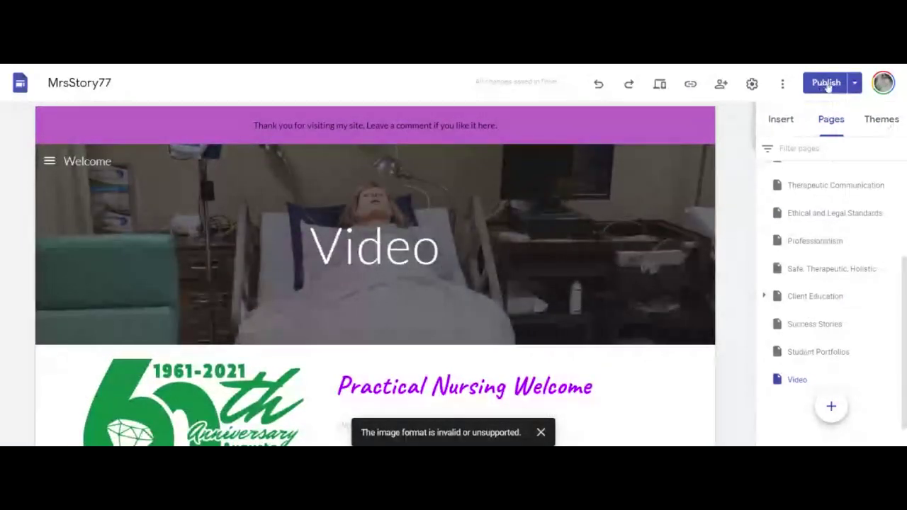
{"action": "left_click", "coordinate": [783, 86]}
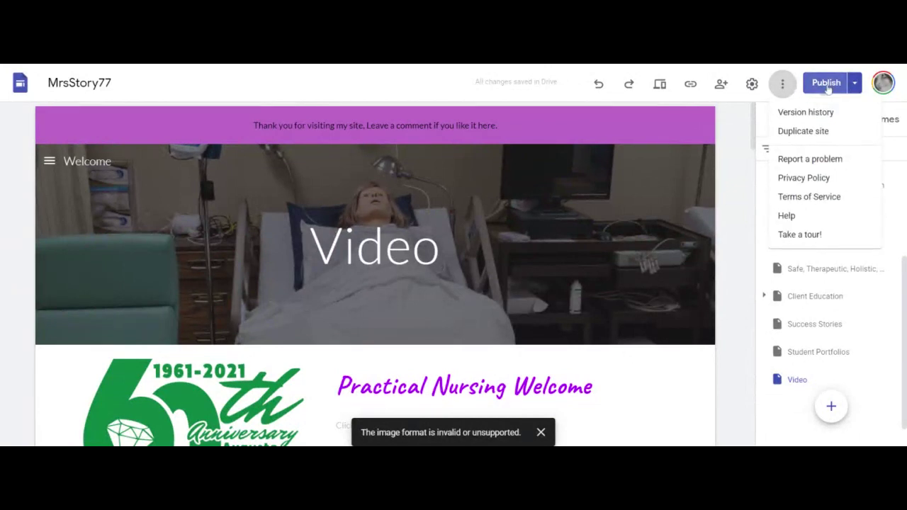
{"action": "left_click", "coordinate": [854, 83]}
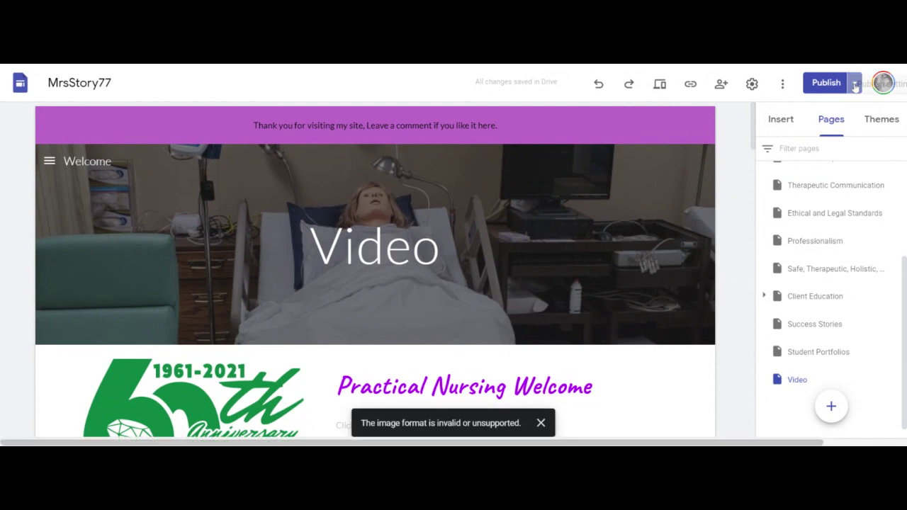
{"action": "left_click", "coordinate": [854, 84]}
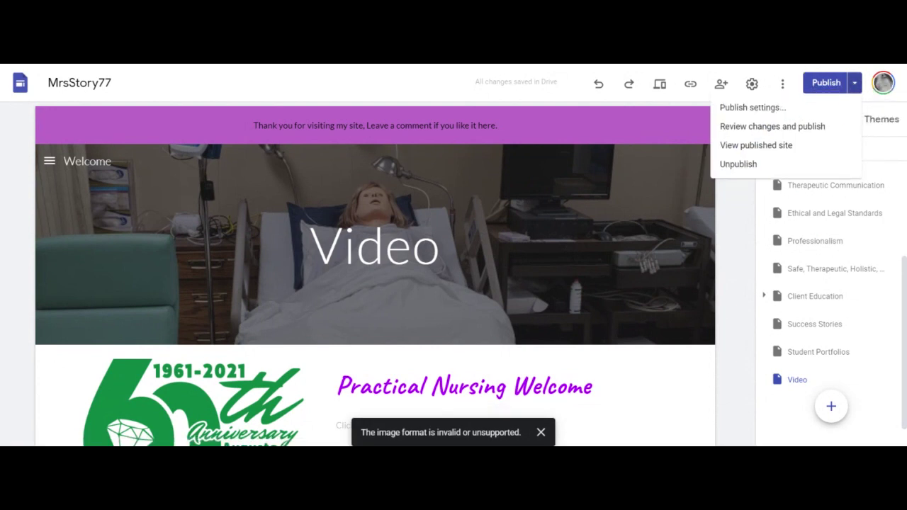
- Preview the site, look over the Video page and its page navigation, then return to the editor and dismiss the image format message
{"action": "left_click", "coordinate": [658, 86]}
{"action": "left_click", "coordinate": [658, 88]}
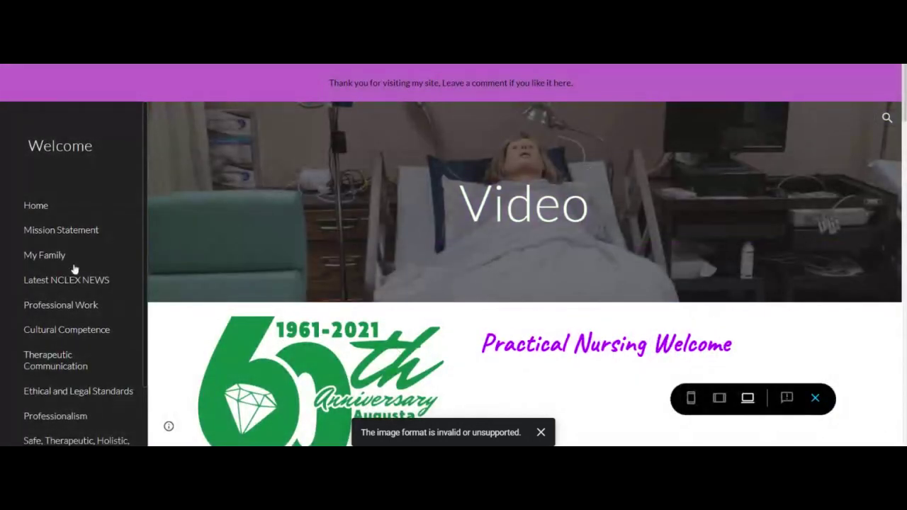
{"action": "scroll", "coordinate": [74, 267], "scroll_direction": "down", "scroll_amount": 5}
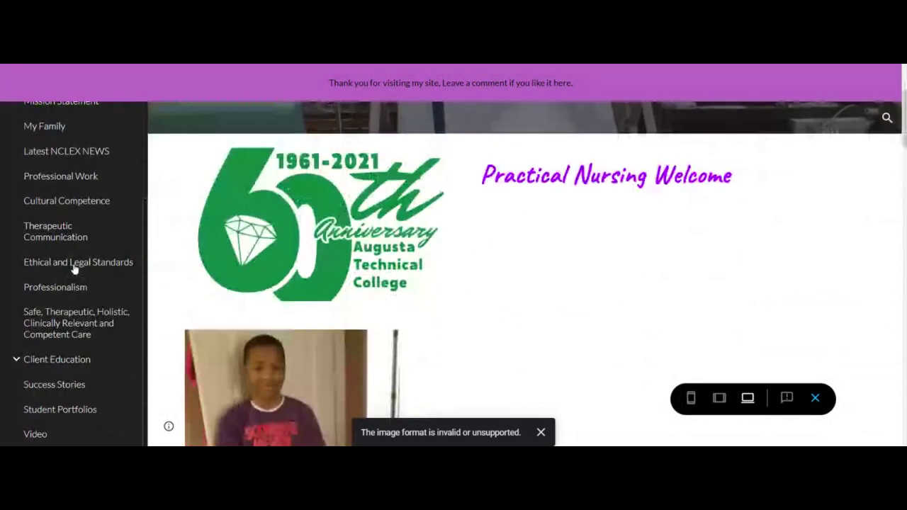
{"action": "scroll", "coordinate": [74, 267], "scroll_direction": "up", "scroll_amount": 3}
{"action": "scroll", "coordinate": [577, 308], "scroll_direction": "up", "scroll_amount": 3}
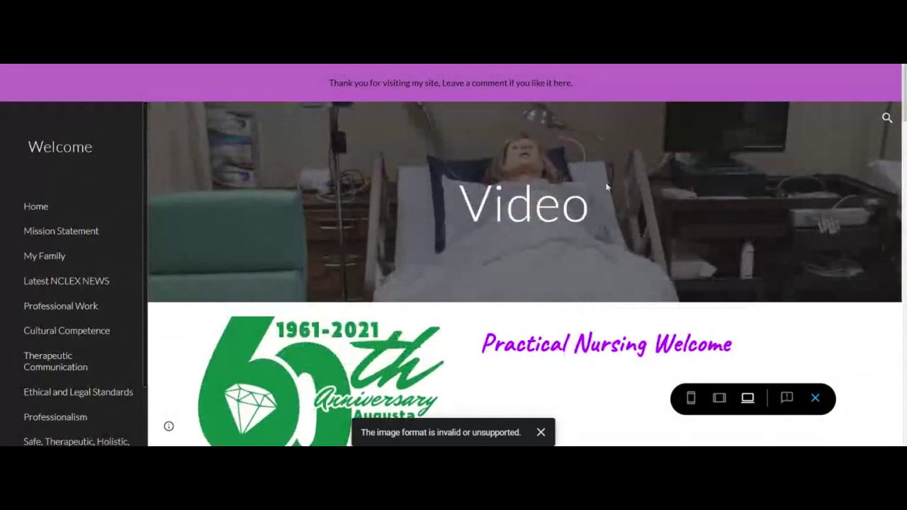
{"action": "scroll", "coordinate": [92, 316], "scroll_direction": "down", "scroll_amount": 3}
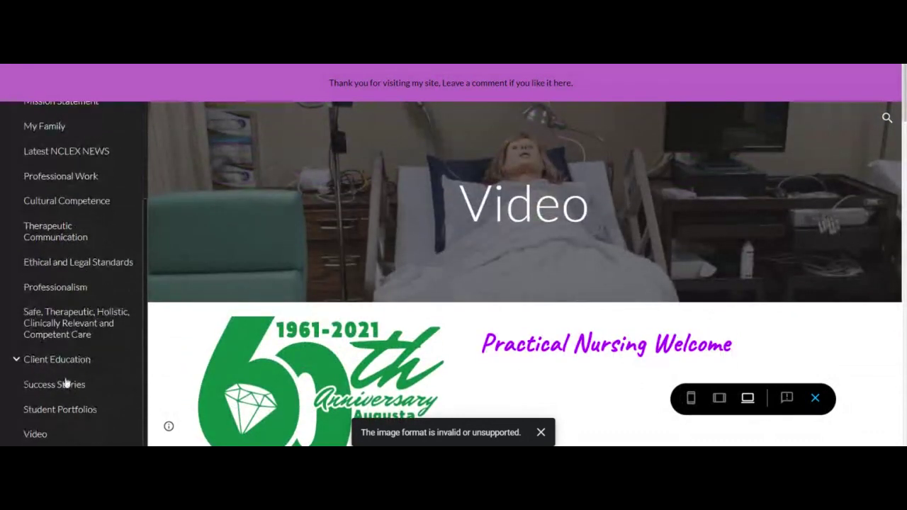
{"action": "left_click", "coordinate": [815, 399]}
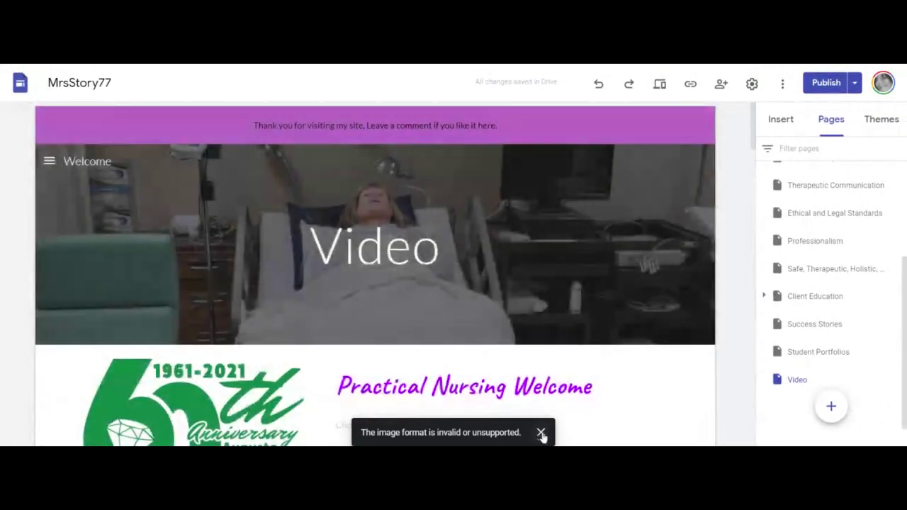
{"action": "left_click", "coordinate": [541, 433]}
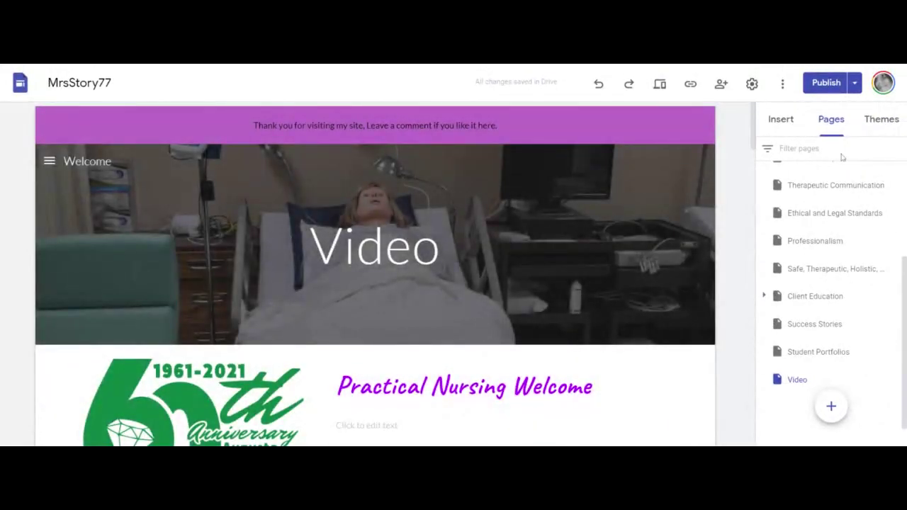
- Examine the publishing choices and the site's additional options
{"action": "left_click", "coordinate": [856, 86]}
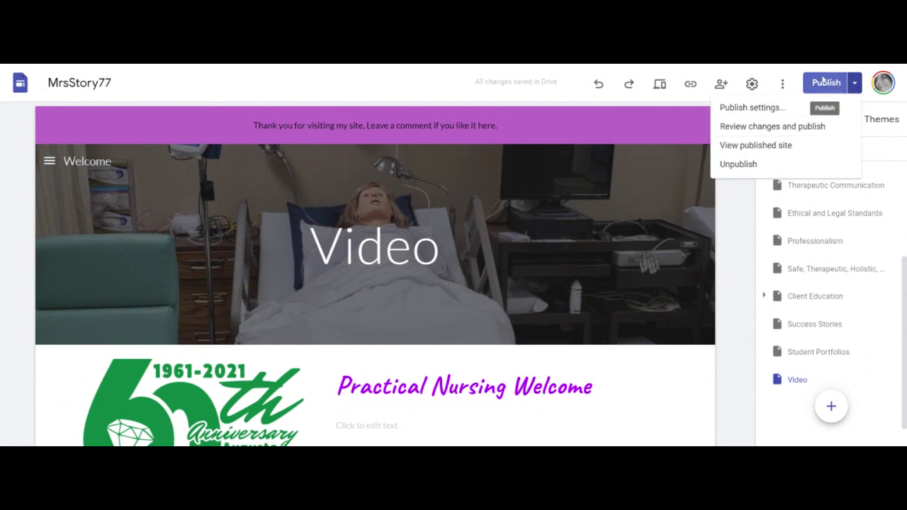
{"action": "left_click", "coordinate": [782, 85]}
{"action": "left_click", "coordinate": [783, 84]}
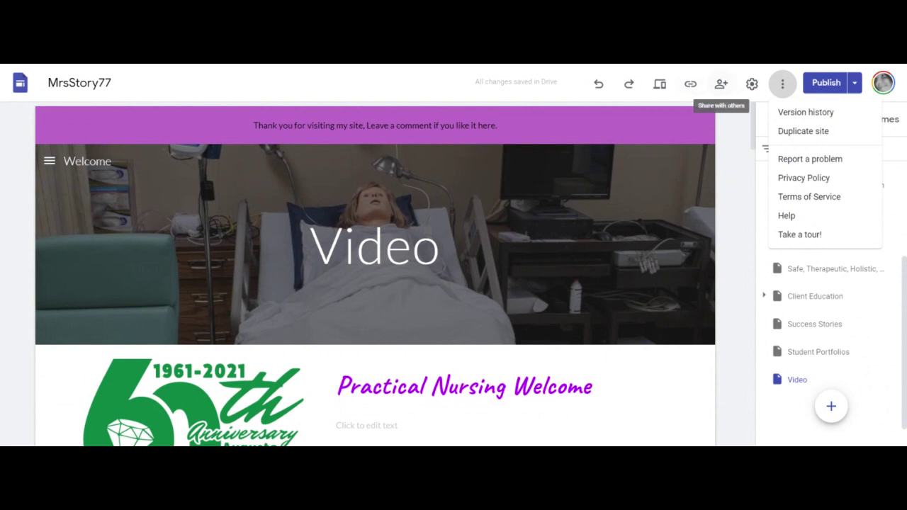
{"action": "left_click", "coordinate": [856, 84]}
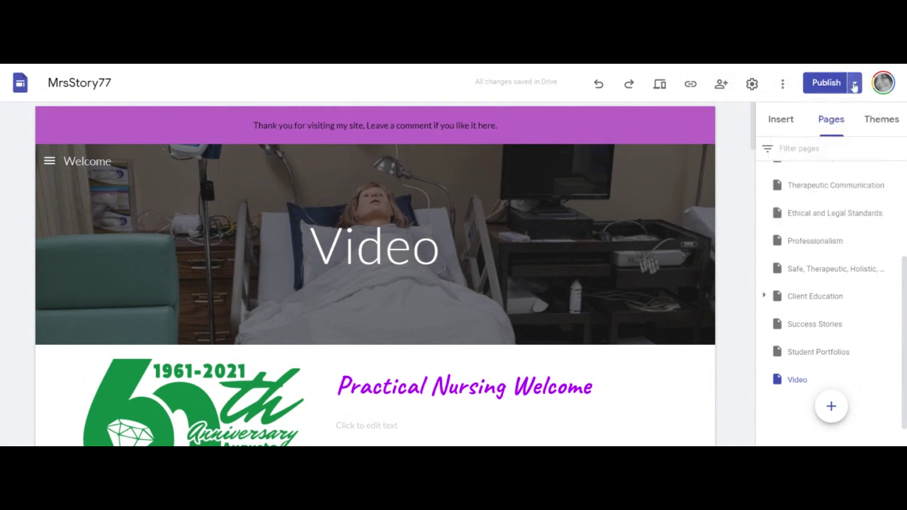
{"action": "left_click", "coordinate": [855, 85]}
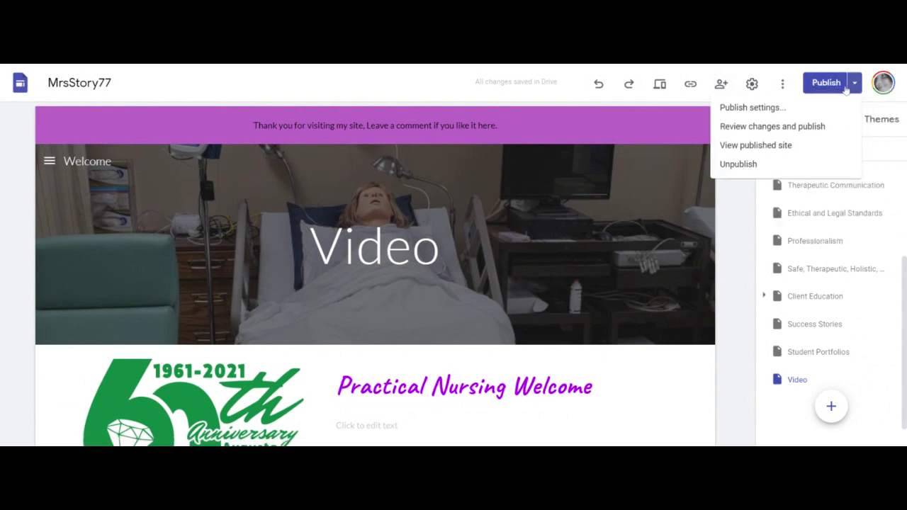
{"action": "left_click", "coordinate": [782, 85]}
{"action": "left_click", "coordinate": [782, 87]}
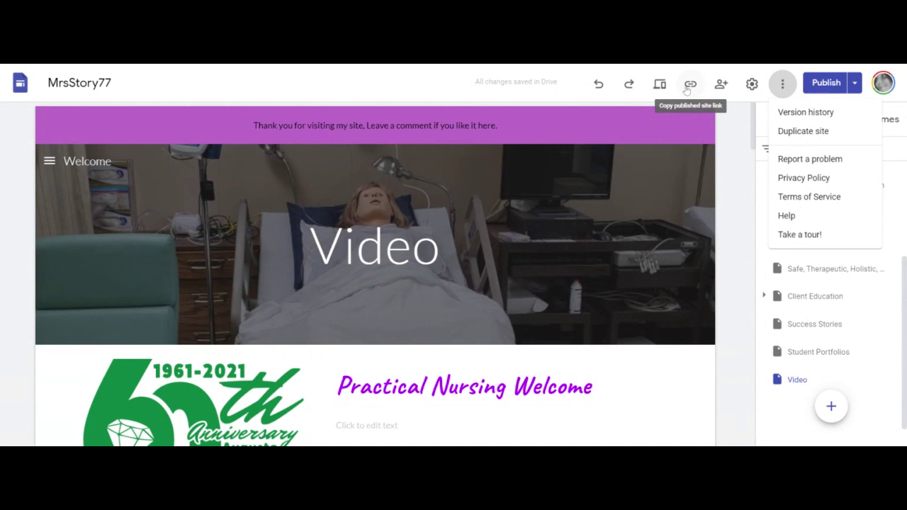
- View the published site link, select its address, and close the link dialog
{"action": "left_click", "coordinate": [686, 88]}
{"action": "left_click", "coordinate": [690, 87]}
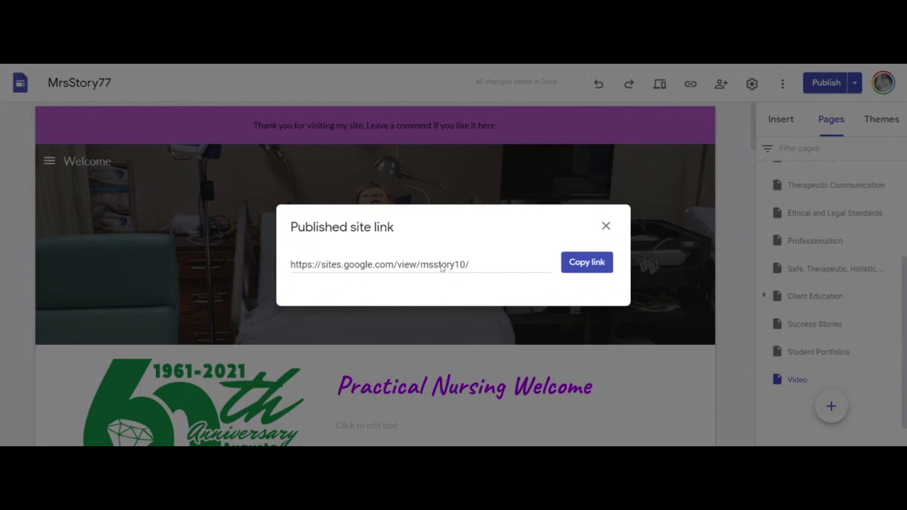
{"action": "left_click", "coordinate": [441, 267]}
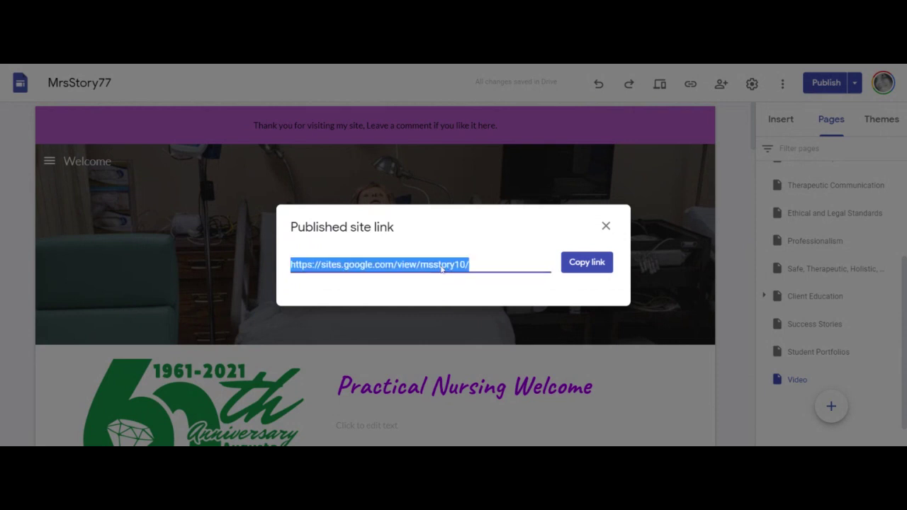
{"action": "left_click", "coordinate": [606, 227]}
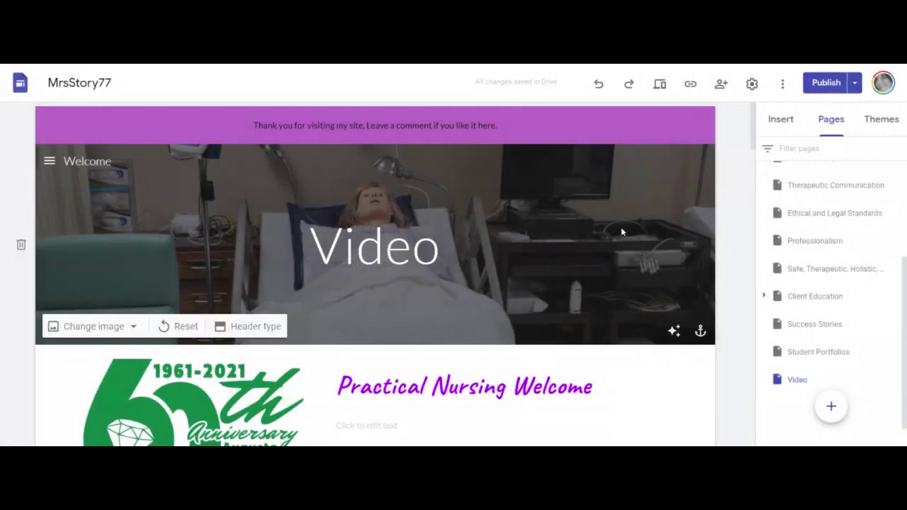
- Browse the themes available for the site, such as Aristotle, Diplomat, Vision, Level and Impression
{"action": "left_click", "coordinate": [657, 91]}
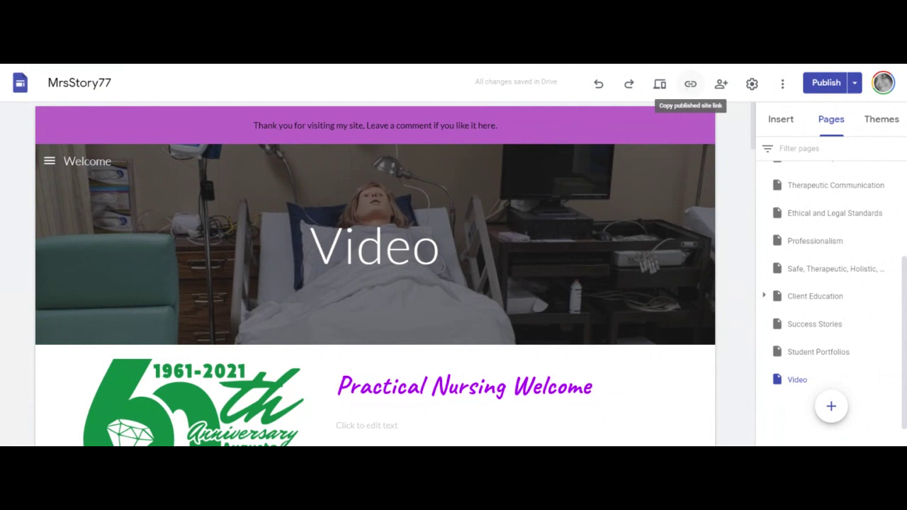
{"action": "left_click", "coordinate": [874, 132]}
{"action": "scroll", "coordinate": [844, 329], "scroll_direction": "down", "scroll_amount": 2}
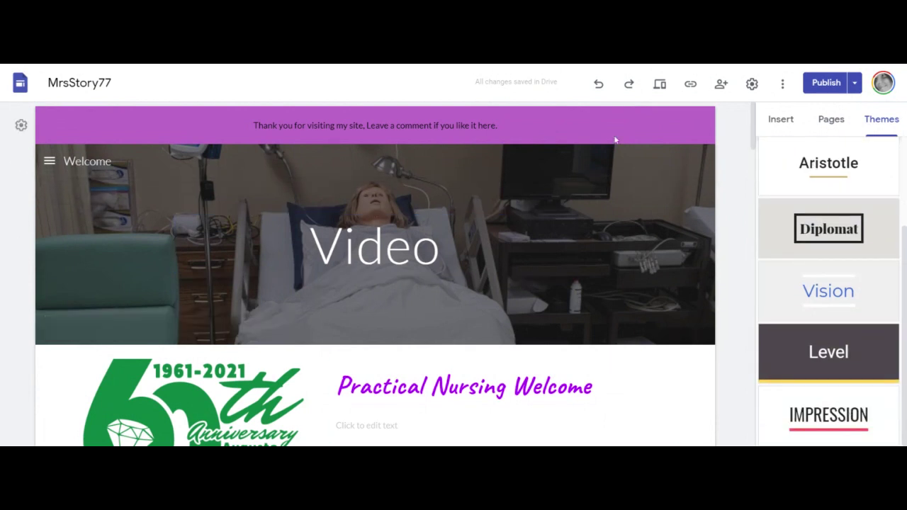
- Try the Impression, Level, Vision and Diplomat themes on the site in turn
{"action": "left_click", "coordinate": [850, 411]}
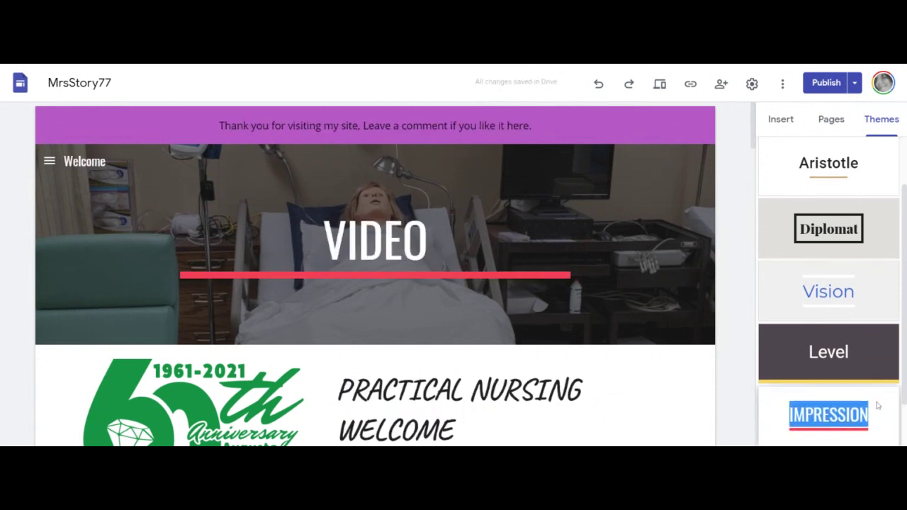
{"action": "left_click", "coordinate": [874, 360]}
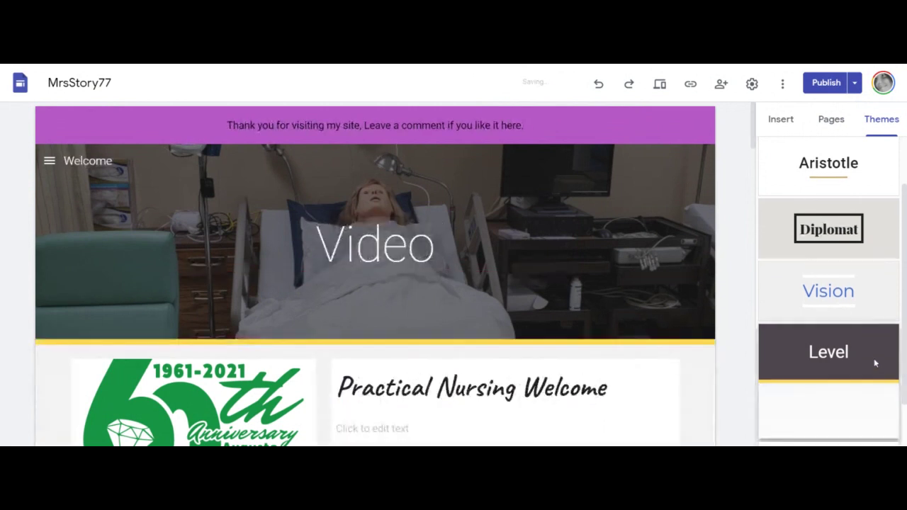
{"action": "left_click", "coordinate": [876, 292]}
{"action": "left_click", "coordinate": [872, 225]}
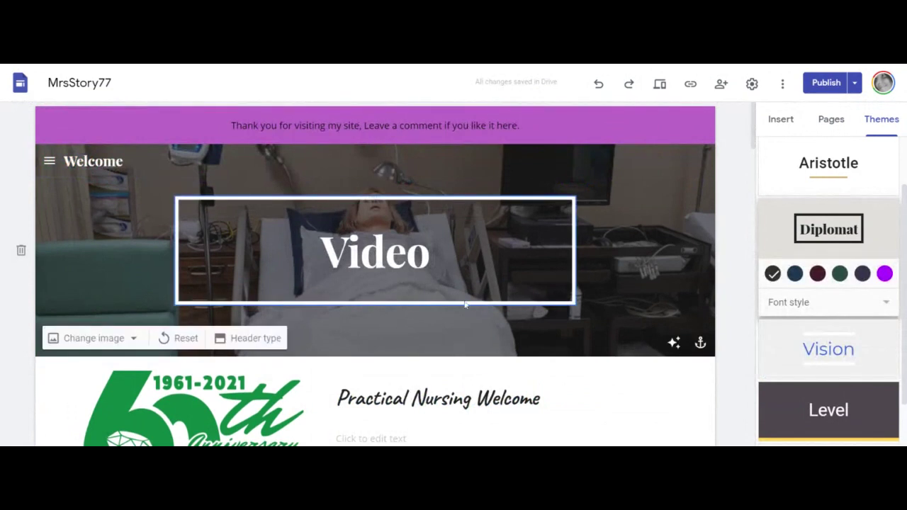
- Try the Diplomat theme's purple, dark red, navy and black colour options
{"action": "left_click", "coordinate": [862, 273]}
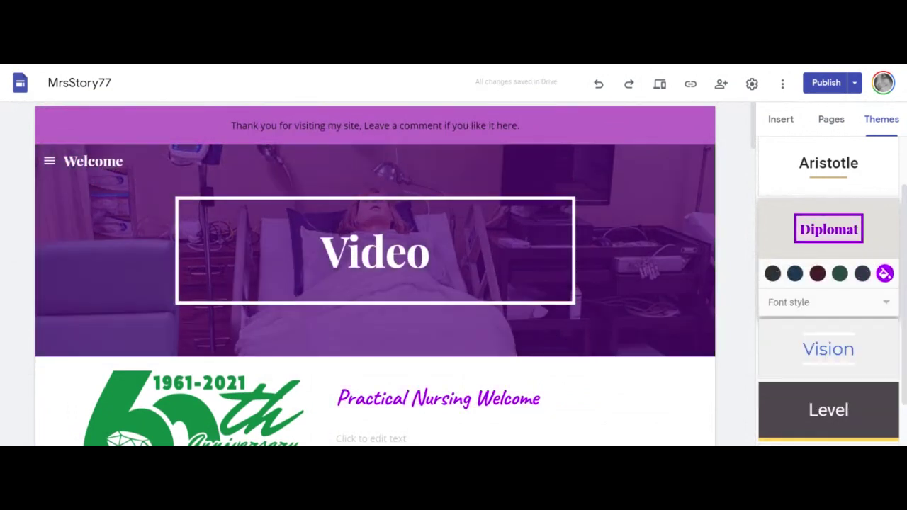
{"action": "left_click", "coordinate": [817, 274]}
{"action": "left_click", "coordinate": [794, 274]}
{"action": "left_click", "coordinate": [773, 274]}
- Try the Aristotle theme and switch the site back to the Simple theme
{"action": "scroll", "coordinate": [861, 323], "scroll_direction": "up", "scroll_amount": 2}
{"action": "left_click", "coordinate": [830, 231]}
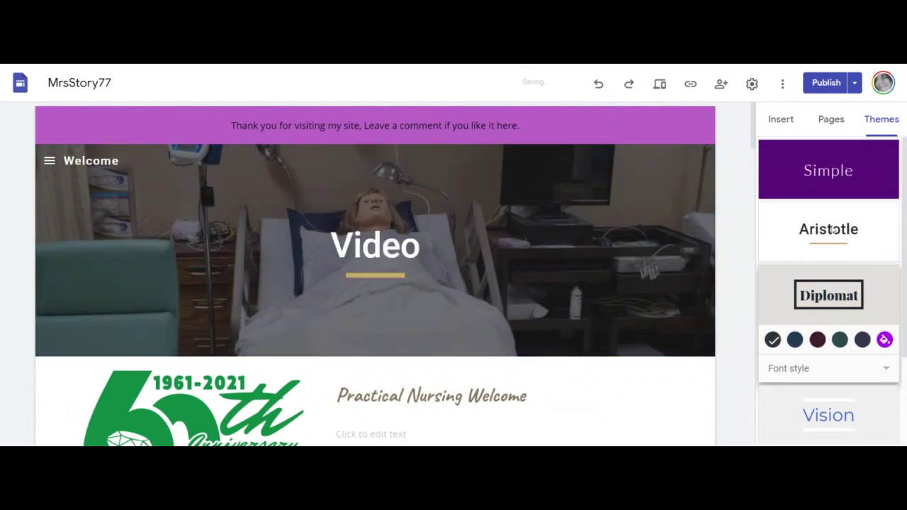
{"action": "left_click", "coordinate": [857, 191]}
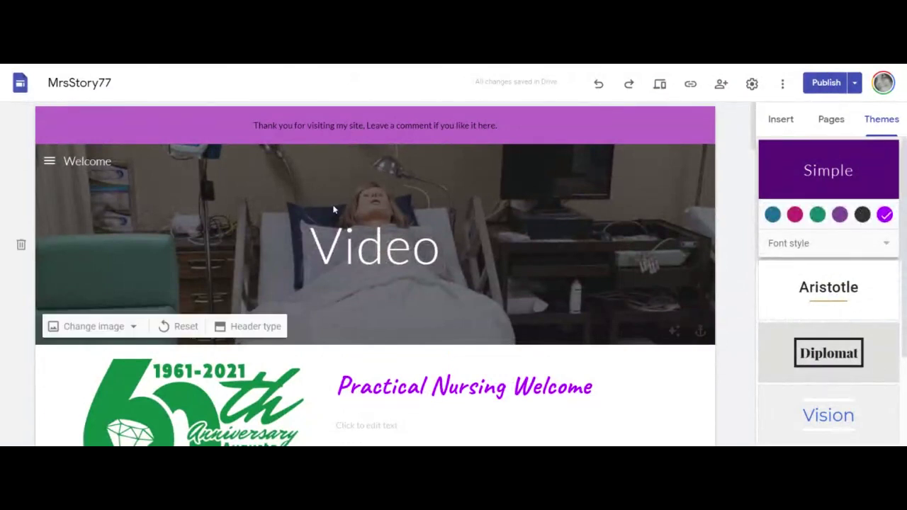
{"action": "scroll", "coordinate": [656, 315], "scroll_direction": "down", "scroll_amount": 3}
{"action": "scroll", "coordinate": [686, 349], "scroll_direction": "down", "scroll_amount": 3}
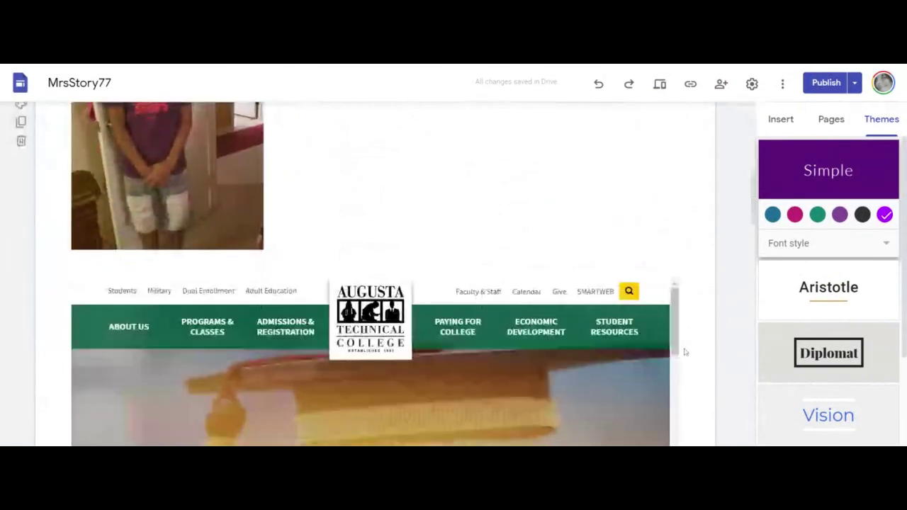
{"action": "scroll", "coordinate": [720, 358], "scroll_direction": "down", "scroll_amount": 3}
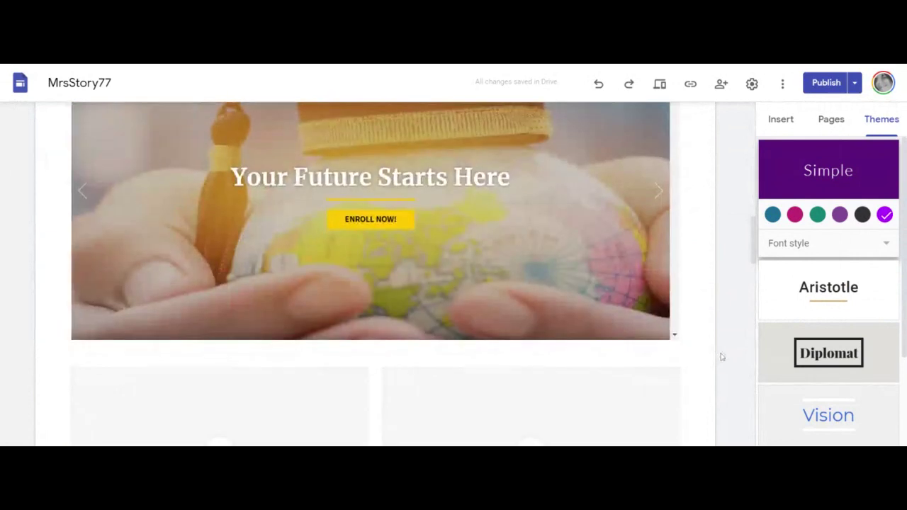
{"action": "scroll", "coordinate": [714, 350], "scroll_direction": "up", "scroll_amount": 10}
{"action": "scroll", "coordinate": [705, 319], "scroll_direction": "up", "scroll_amount": 1}
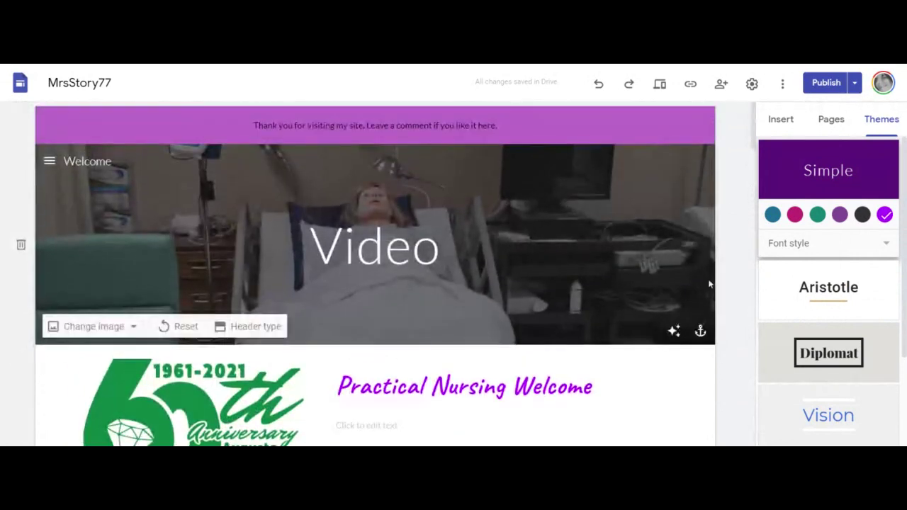
- Insert the Practical Nursing and Nurse Aide Program Advisory Meeting Spring 2020 PDF from Google Drive into the Video page
{"action": "left_click", "coordinate": [836, 120]}
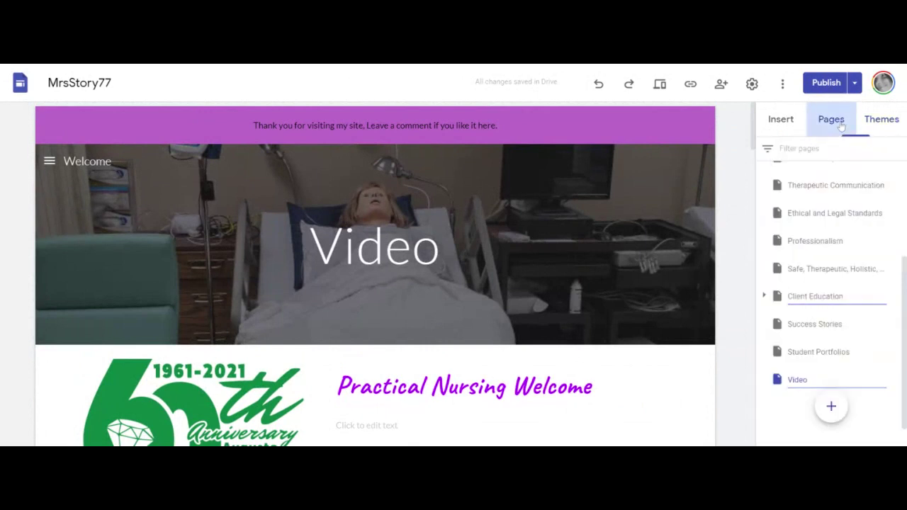
{"action": "left_click", "coordinate": [790, 122]}
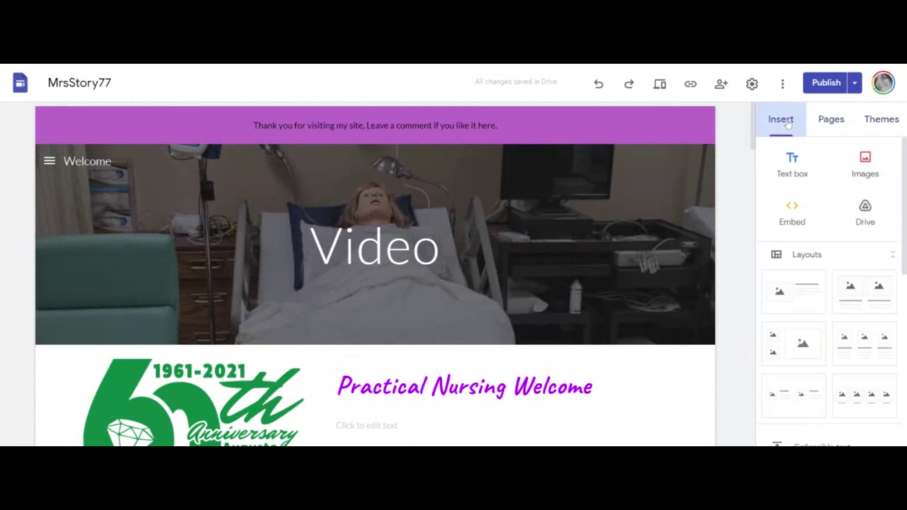
{"action": "left_click", "coordinate": [866, 224]}
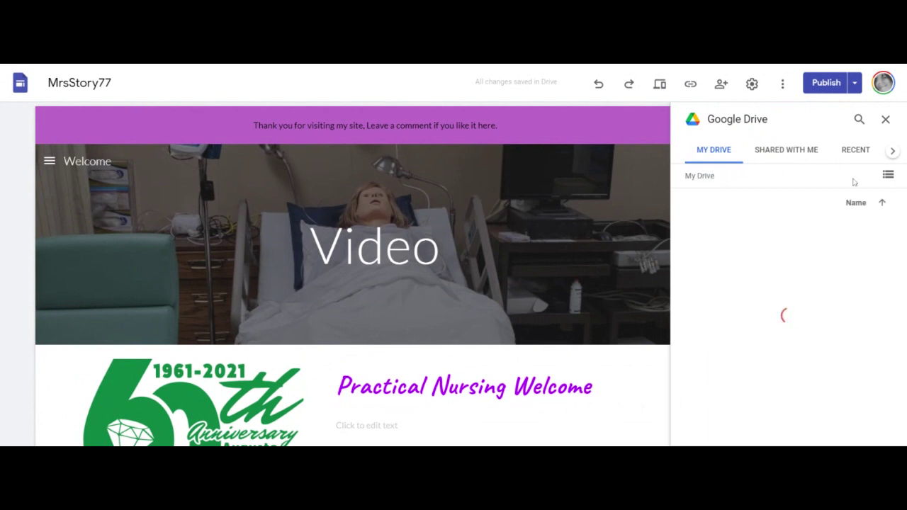
{"action": "scroll", "coordinate": [794, 293], "scroll_direction": "down", "scroll_amount": 5}
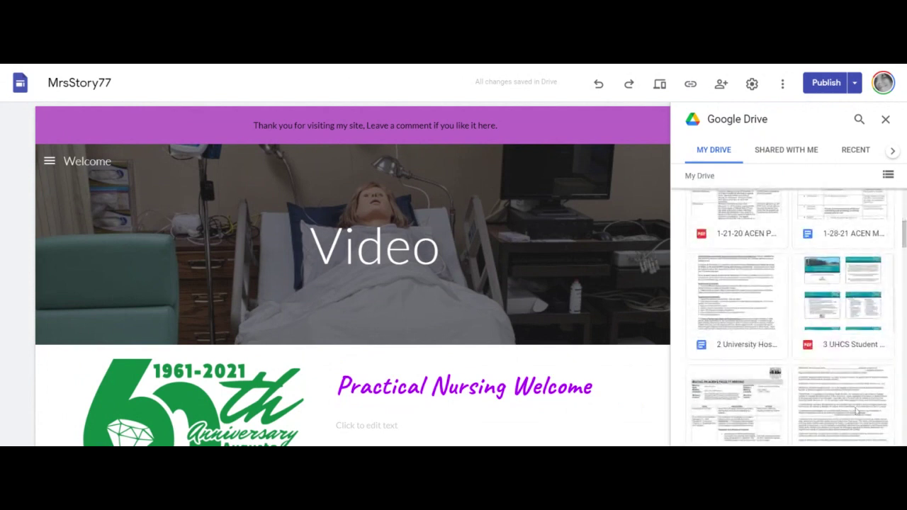
{"action": "scroll", "coordinate": [537, 321], "scroll_direction": "down", "scroll_amount": 4}
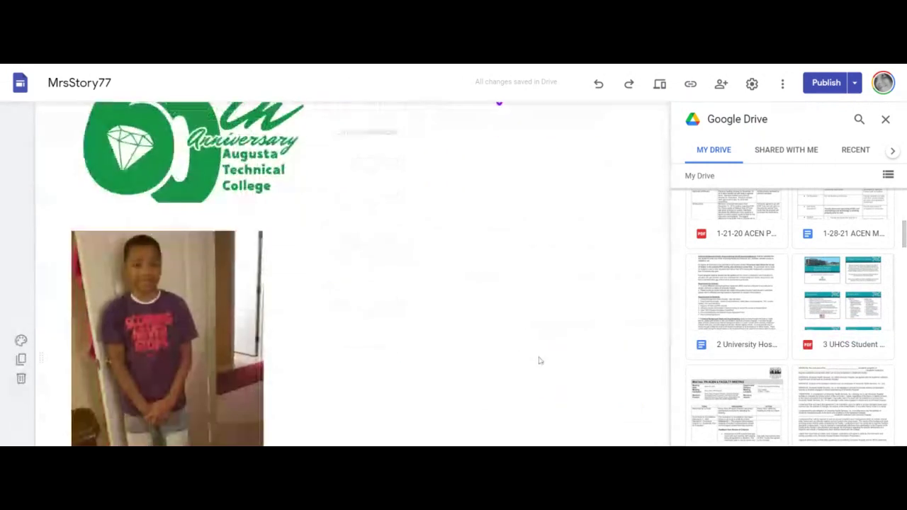
{"action": "scroll", "coordinate": [761, 366], "scroll_direction": "down", "scroll_amount": 10}
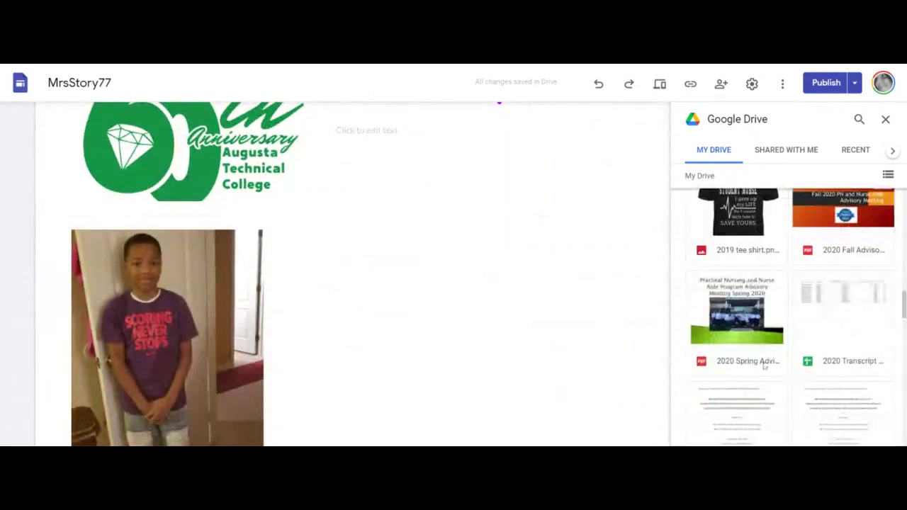
{"action": "left_click", "coordinate": [761, 366]}
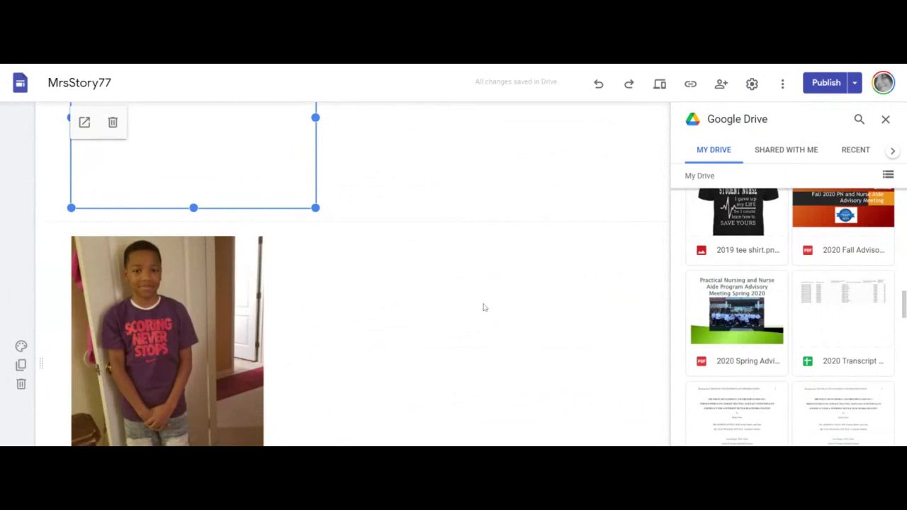
{"action": "mouse_move", "coordinate": [172, 246]}
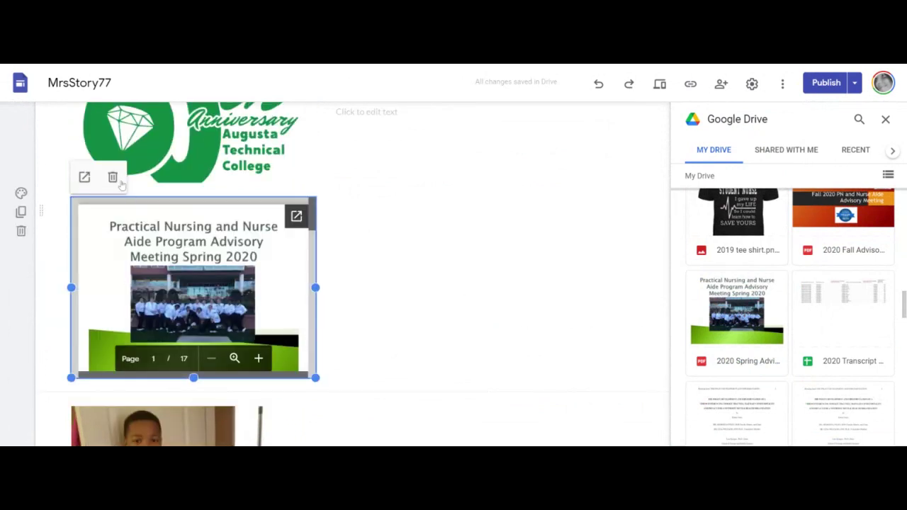
- Remove the embedded advisory meeting PDF from the Video page and close the Google Drive file browser
{"action": "left_click", "coordinate": [724, 365]}
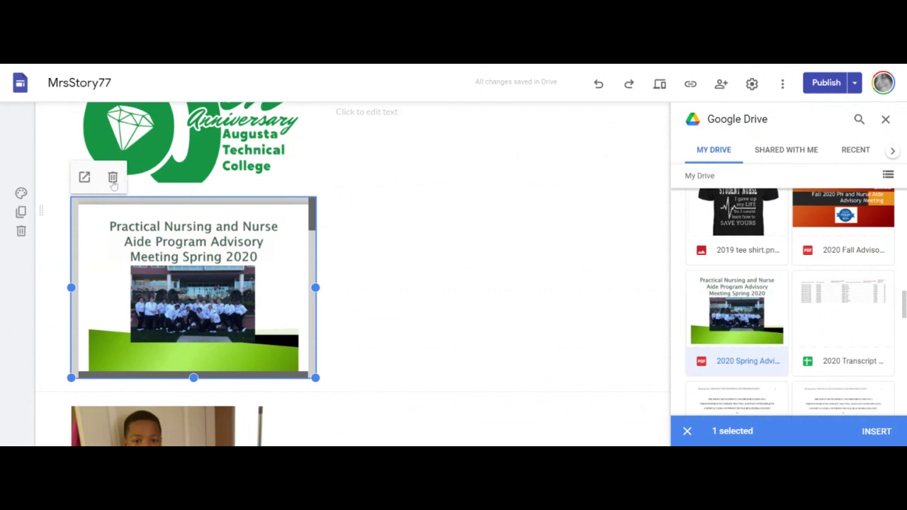
{"action": "scroll", "coordinate": [387, 153], "scroll_direction": "up", "scroll_amount": 4}
{"action": "left_click", "coordinate": [885, 119]}
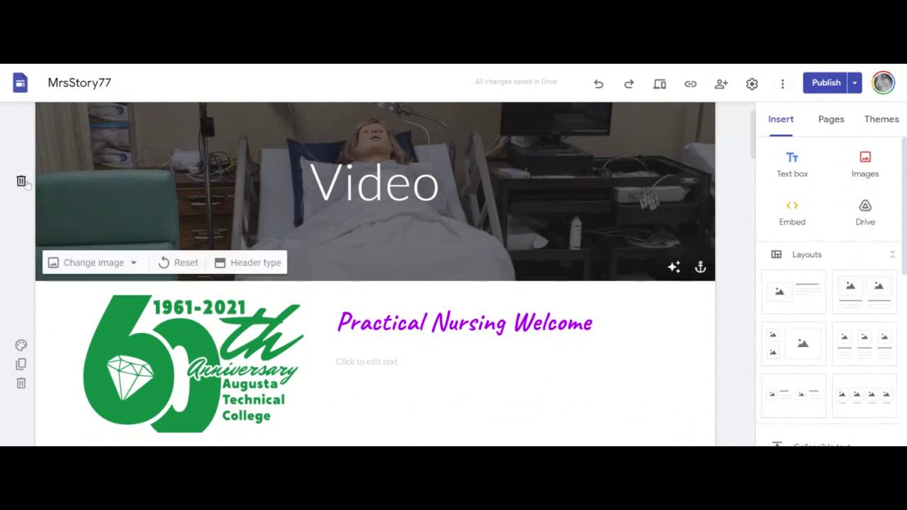
- Delete the Video page's header, anniversary logo section, photo section and embedded Augusta Technical College website section
{"action": "left_click", "coordinate": [21, 180]}
{"action": "left_click", "coordinate": [21, 179]}
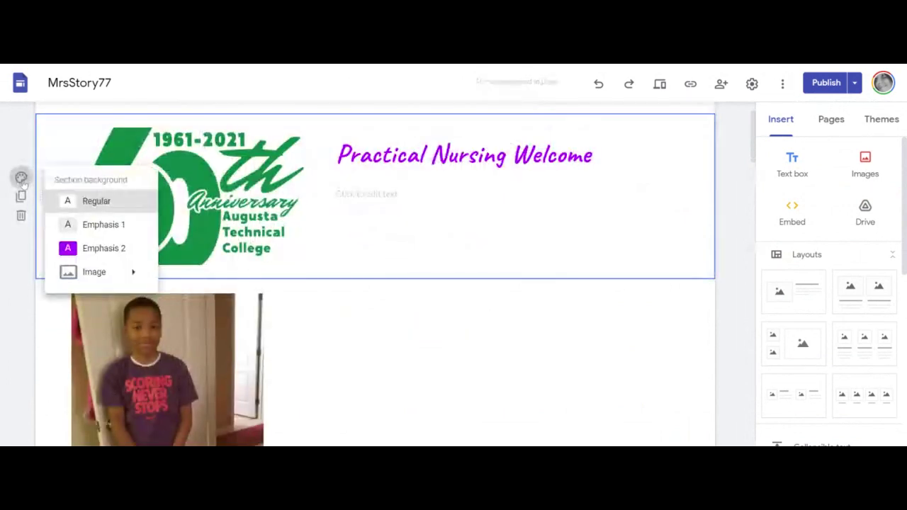
{"action": "left_click", "coordinate": [21, 215]}
{"action": "left_click", "coordinate": [21, 215]}
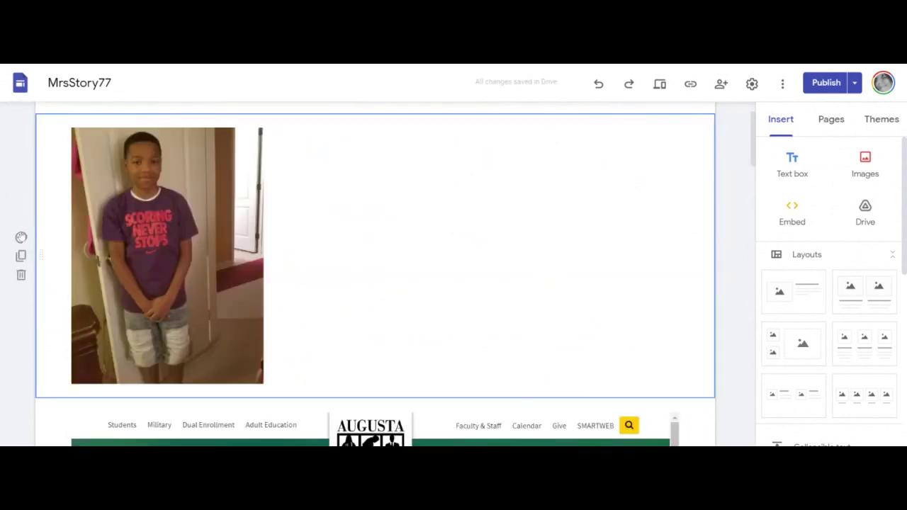
{"action": "left_click", "coordinate": [22, 274]}
{"action": "left_click", "coordinate": [22, 324]}
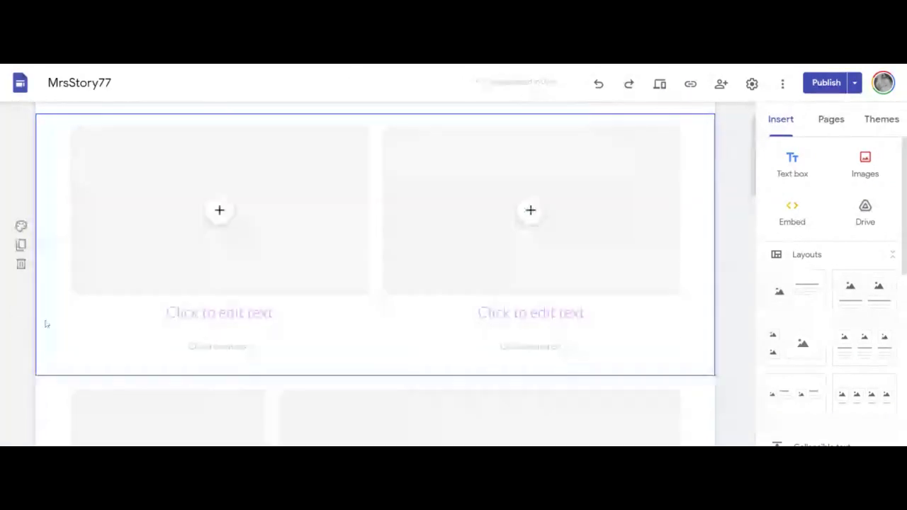
- Delete the empty image layout sections and the "Welcome to Practical Nursing" text section from the Video page
{"action": "left_click", "coordinate": [21, 264]}
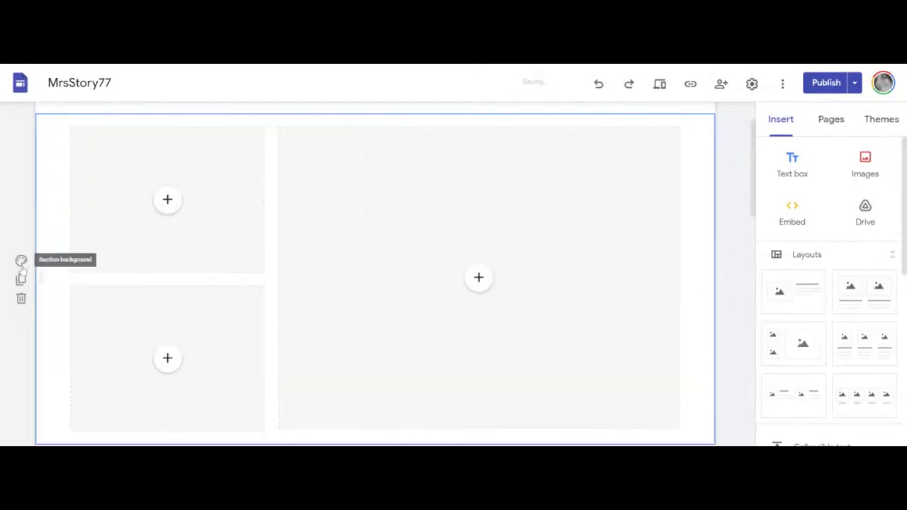
{"action": "left_click", "coordinate": [21, 297]}
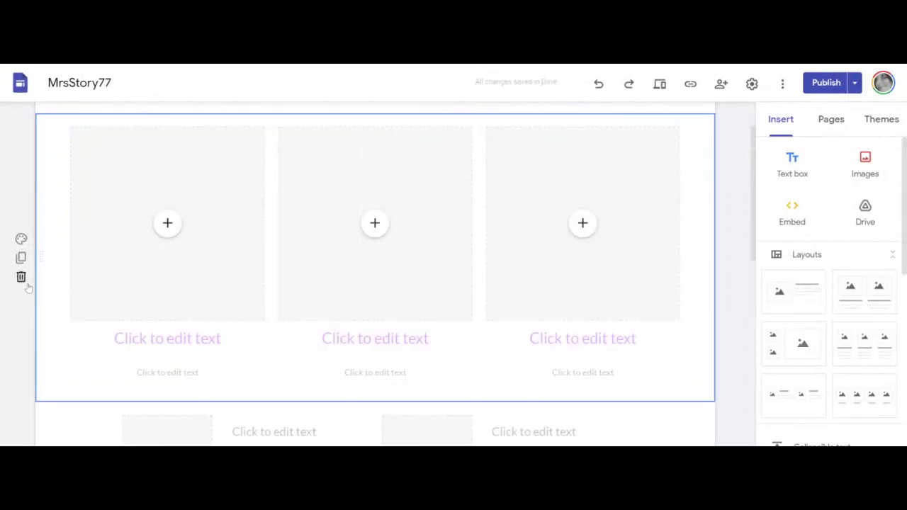
{"action": "left_click", "coordinate": [21, 276]}
{"action": "left_click", "coordinate": [22, 191]}
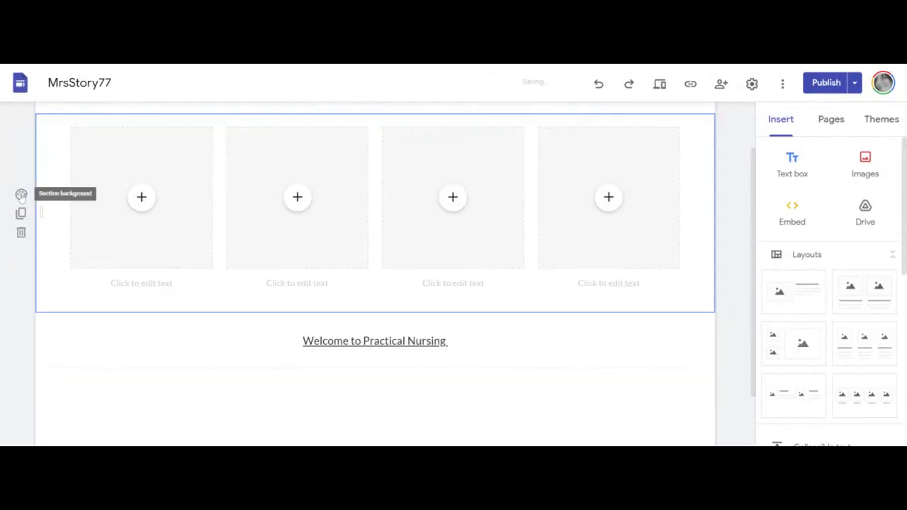
{"action": "left_click", "coordinate": [21, 231]}
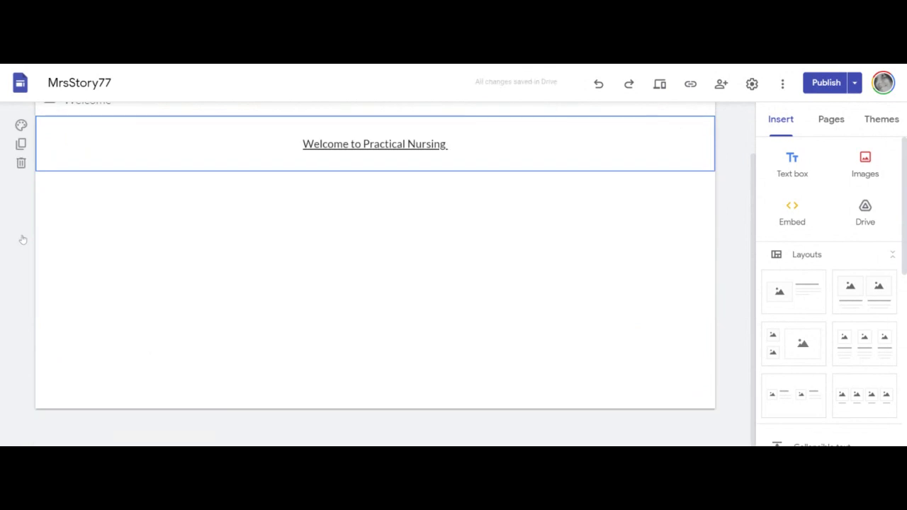
{"action": "left_click", "coordinate": [20, 163]}
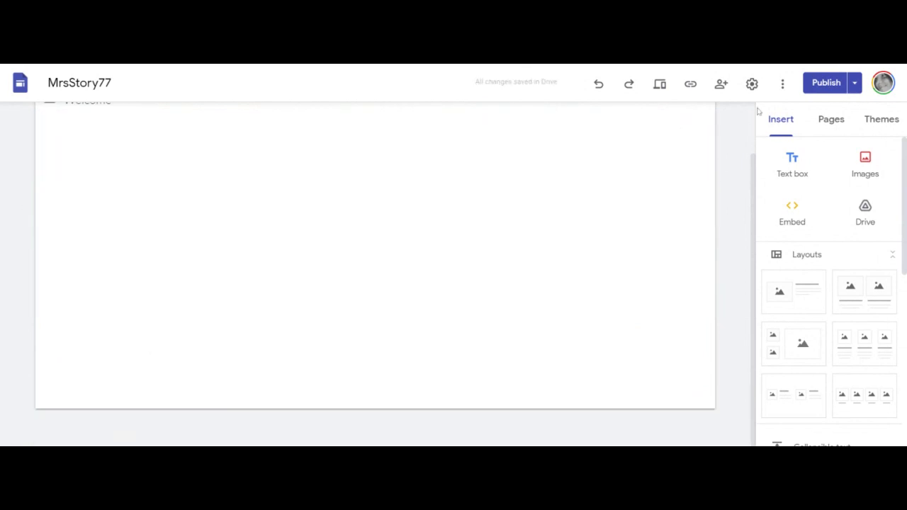
- Open the review of the draft changes and publish the site with the emptied Video page
{"action": "left_click", "coordinate": [826, 83]}
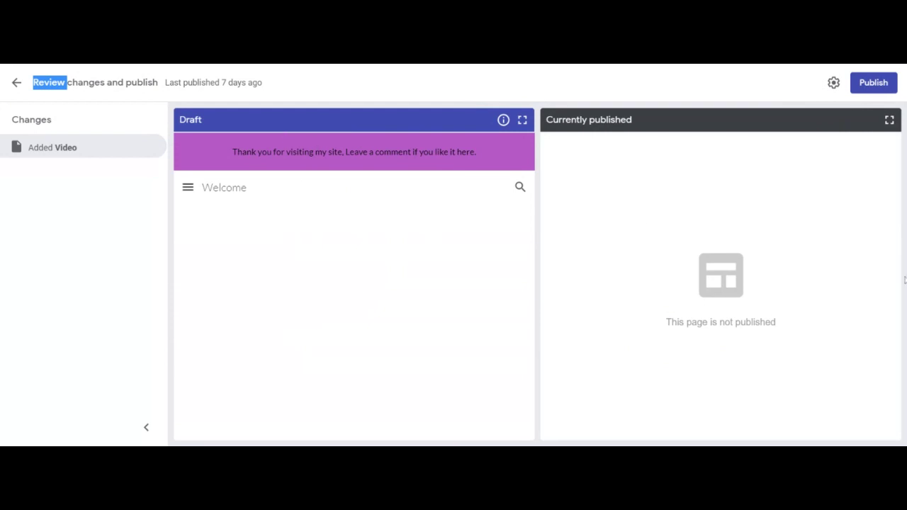
{"action": "left_click", "coordinate": [877, 86]}
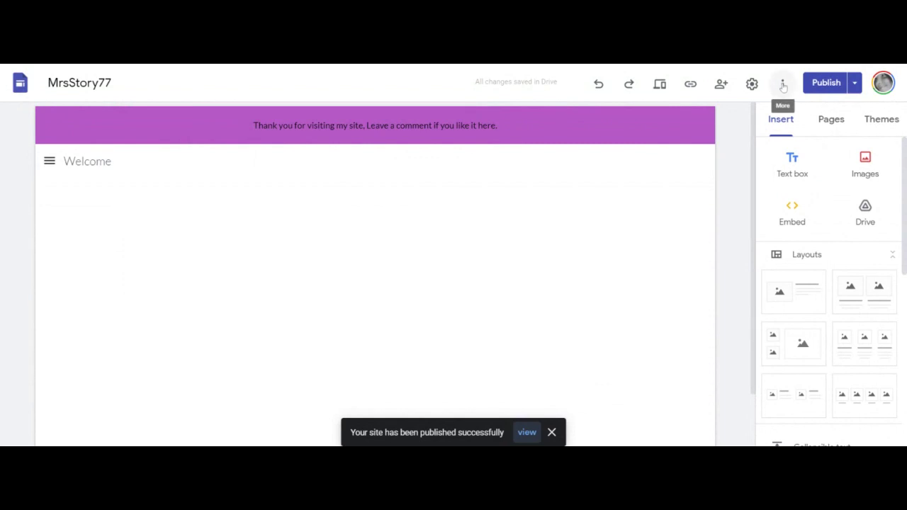
- Delete the Video page from the site's page list
{"action": "left_click", "coordinate": [836, 124]}
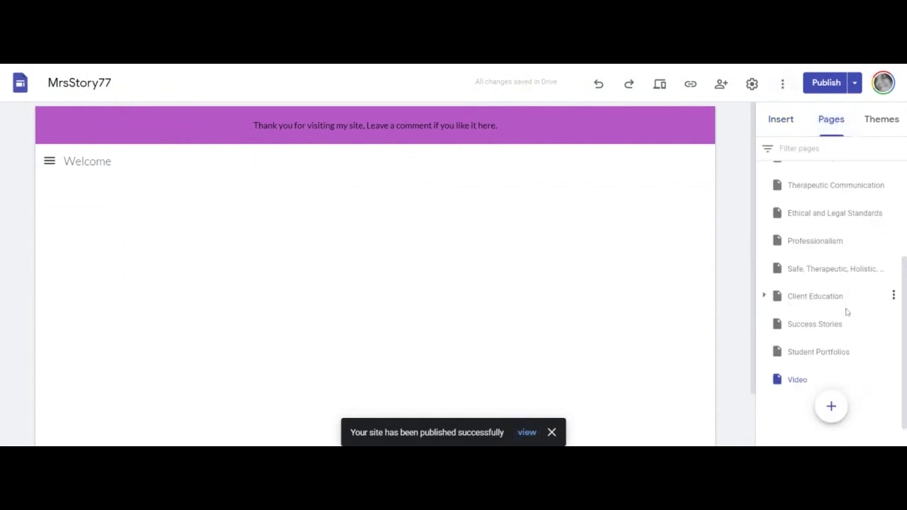
{"action": "left_click", "coordinate": [894, 380]}
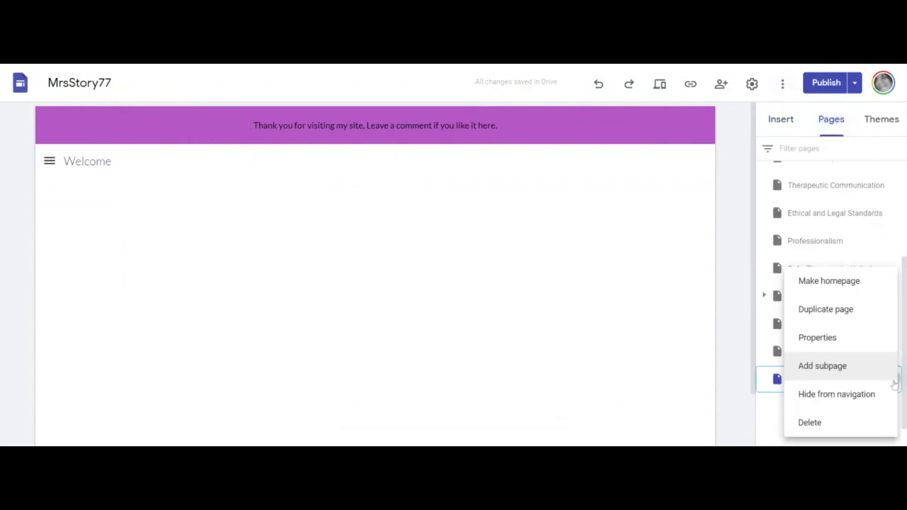
{"action": "left_click", "coordinate": [858, 423]}
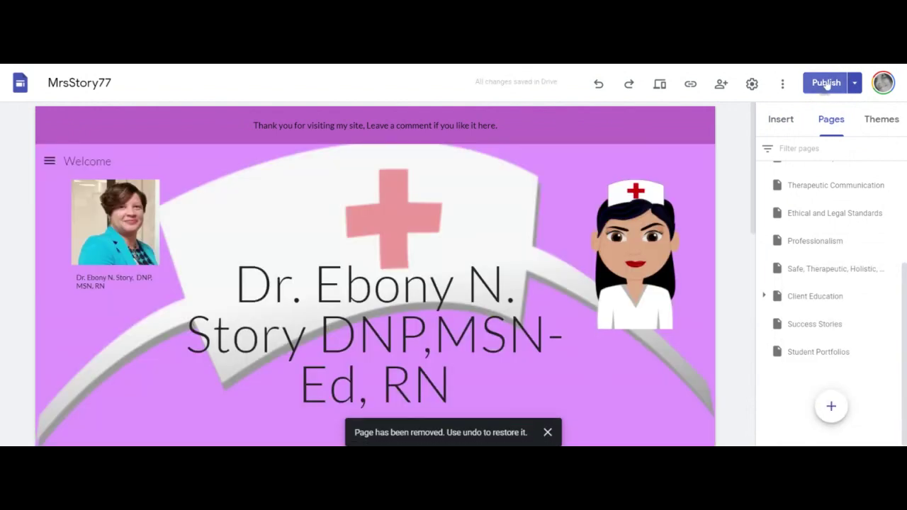
- Try to publish the site again with the Video page removed
{"action": "left_click", "coordinate": [824, 83]}
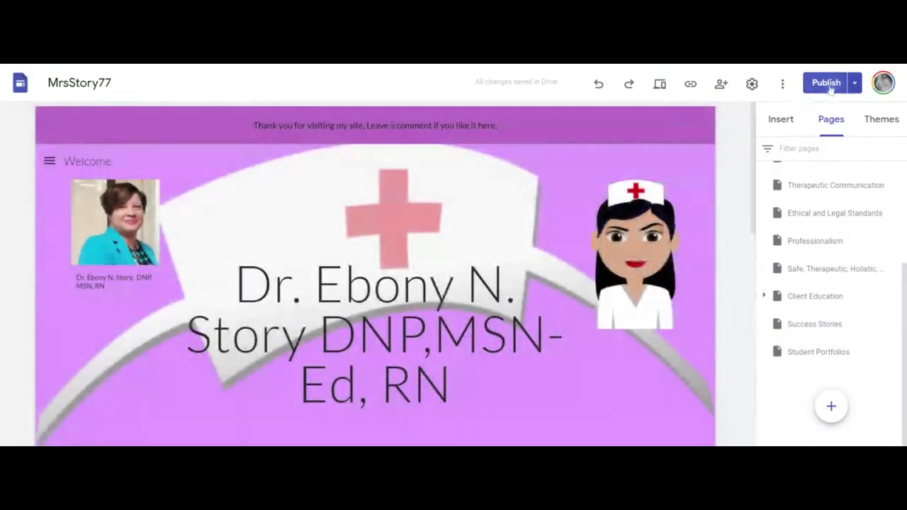
{"action": "left_click", "coordinate": [826, 83]}
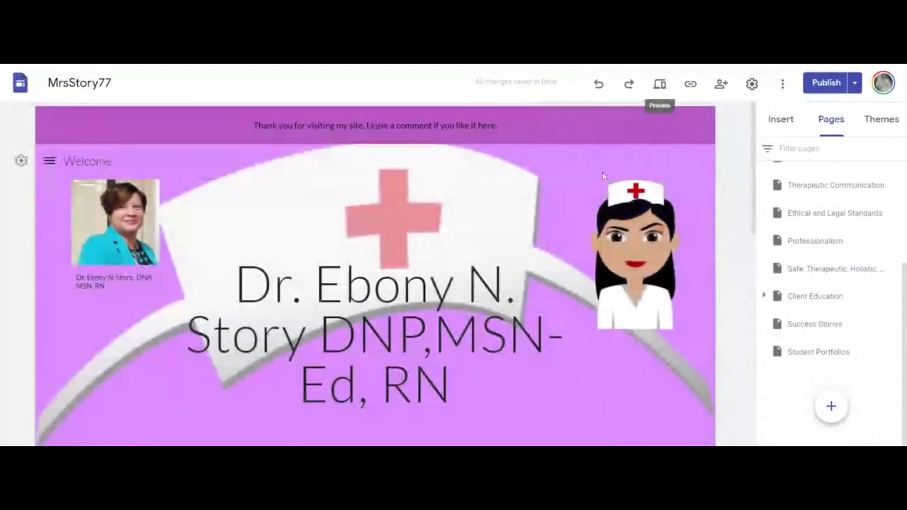
{"action": "scroll", "coordinate": [836, 333], "scroll_direction": "up", "scroll_amount": 5}
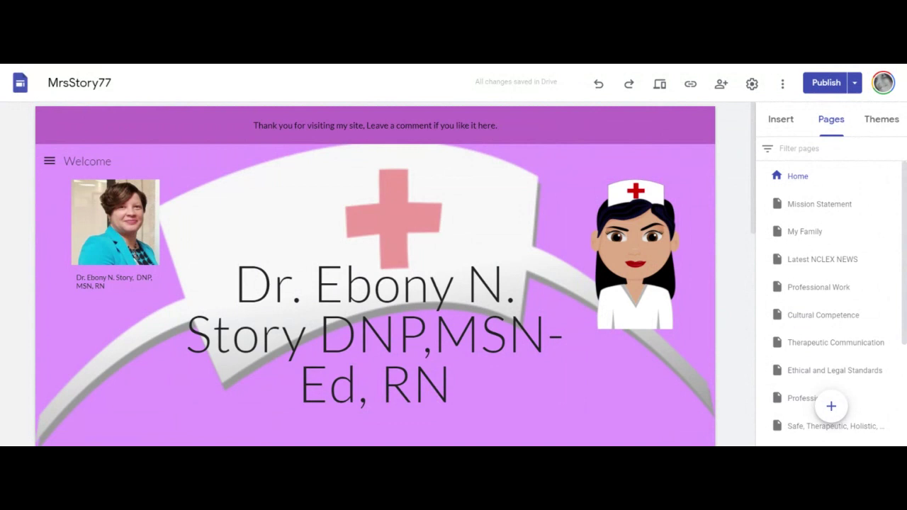
- Open Google Drive under the college account, starting from the Google home page in another browser tab
{"action": "left_click", "coordinate": [333, 65]}
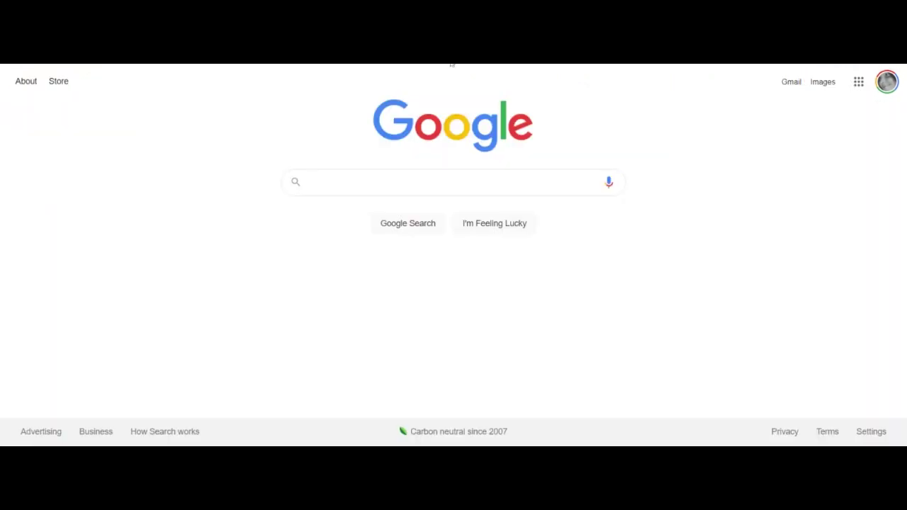
{"action": "left_click", "coordinate": [858, 83]}
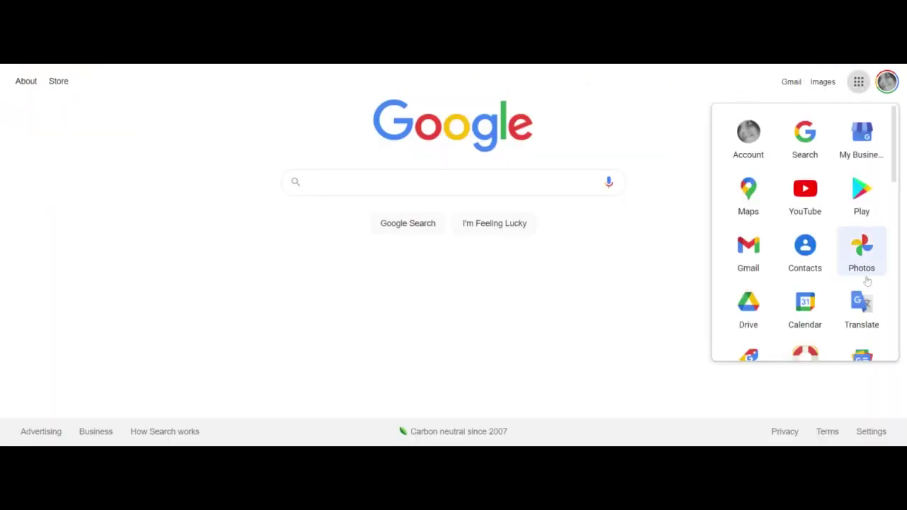
{"action": "left_click", "coordinate": [885, 85]}
{"action": "left_click", "coordinate": [886, 85]}
{"action": "left_click", "coordinate": [812, 272]}
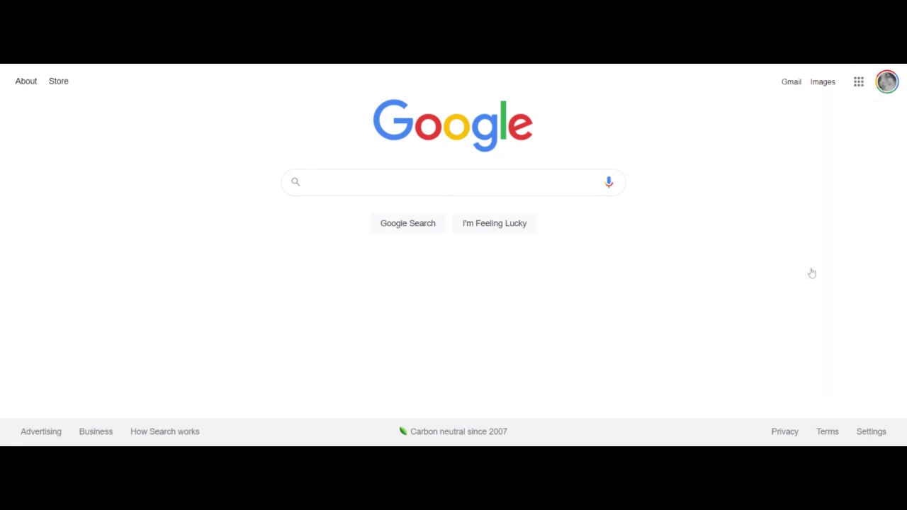
{"action": "left_click", "coordinate": [861, 85]}
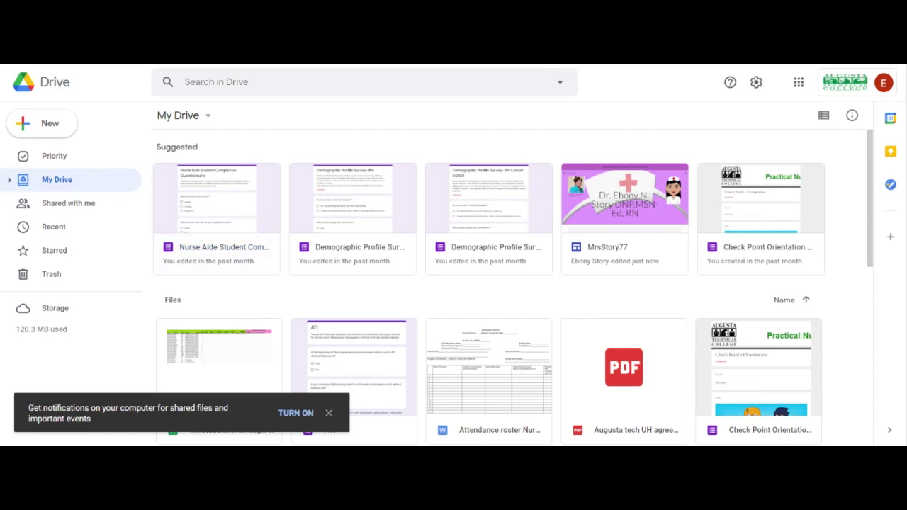
- Open the list of Google apps from the college account's Drive
{"action": "left_click", "coordinate": [216, 246]}
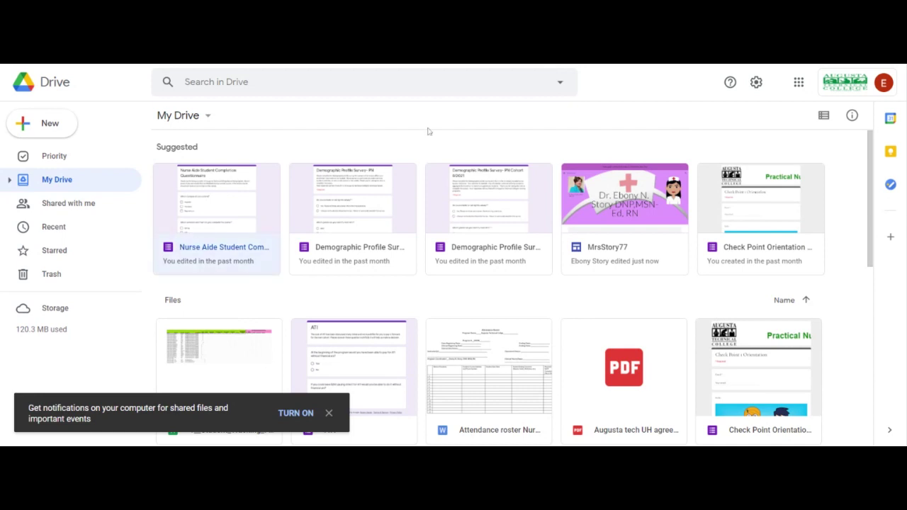
{"action": "left_click", "coordinate": [853, 267]}
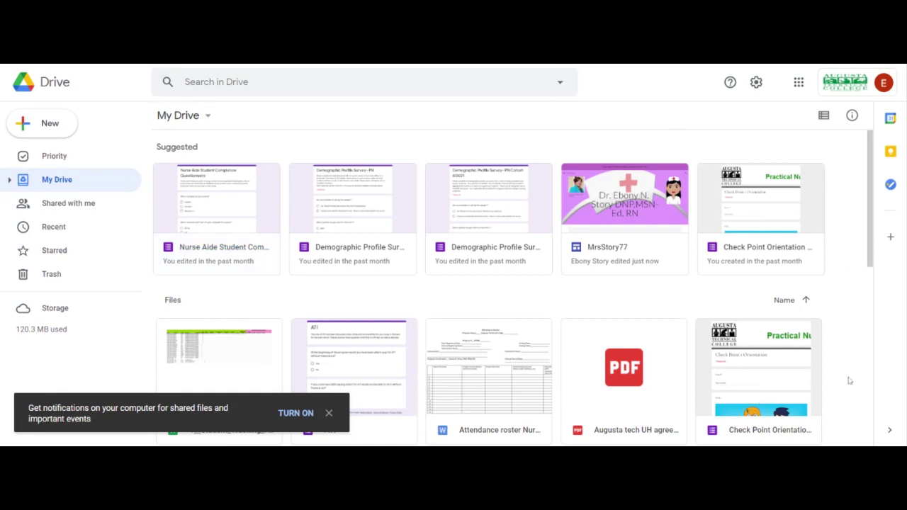
{"action": "left_click", "coordinate": [799, 83]}
{"action": "left_click", "coordinate": [799, 87]}
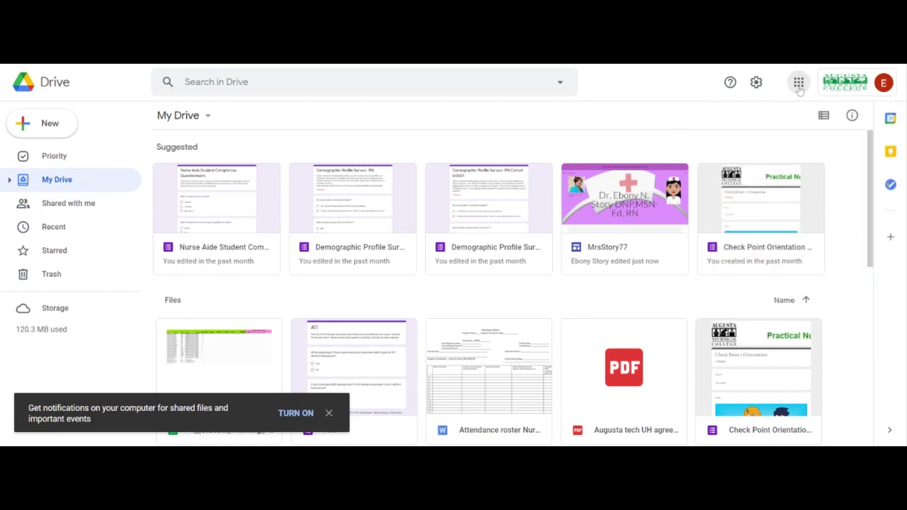